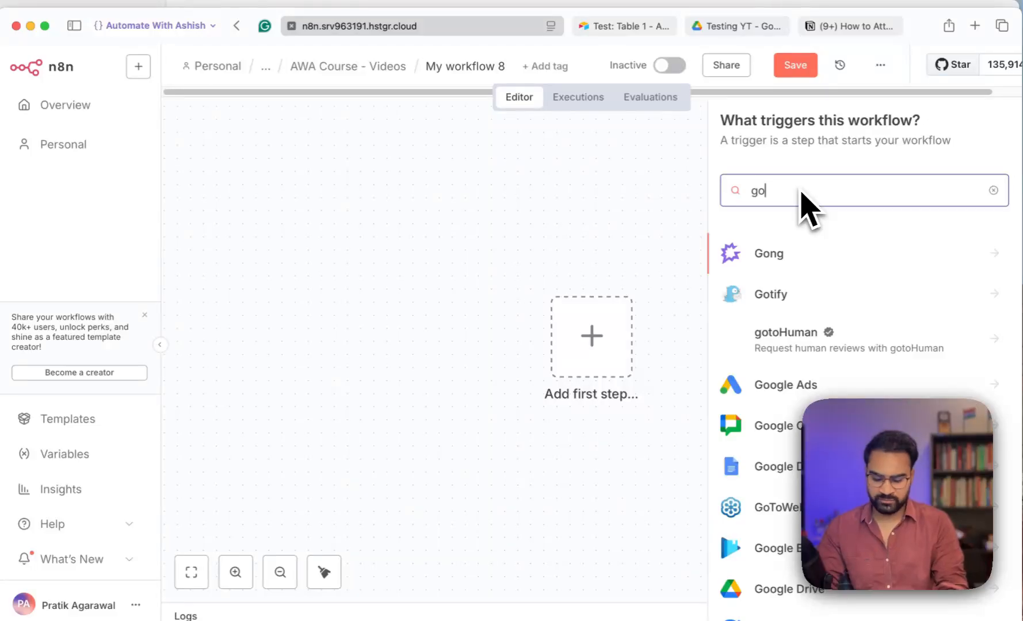
Add a Google Drive trigger for changes involving a specific folder and select the Crackthemathsa2z credential for it.
{"action": "type", "text": "ogle drive"}
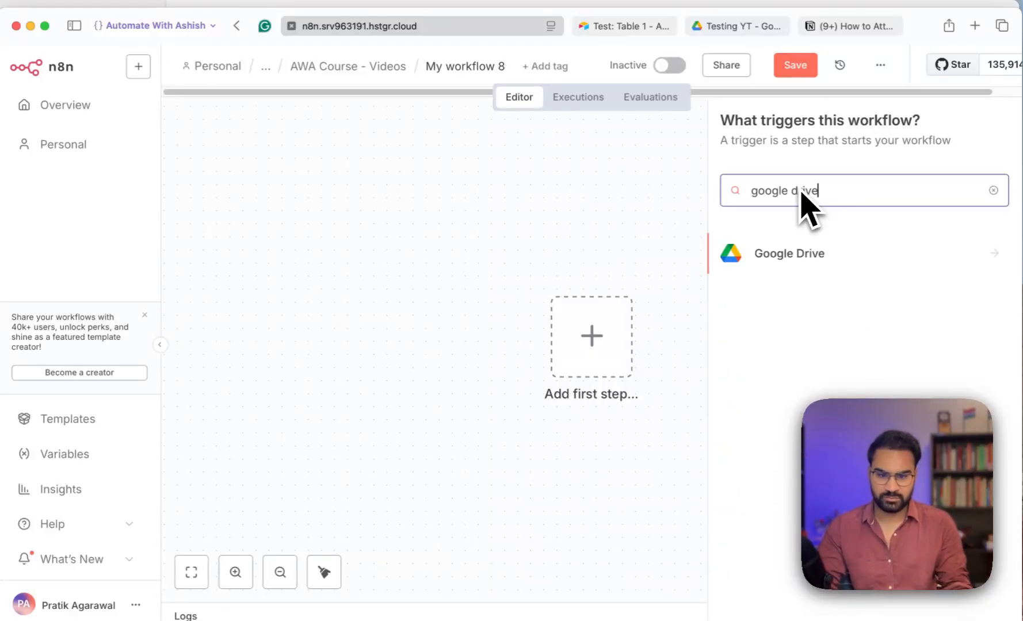
{"action": "left_click", "coordinate": [848, 255]}
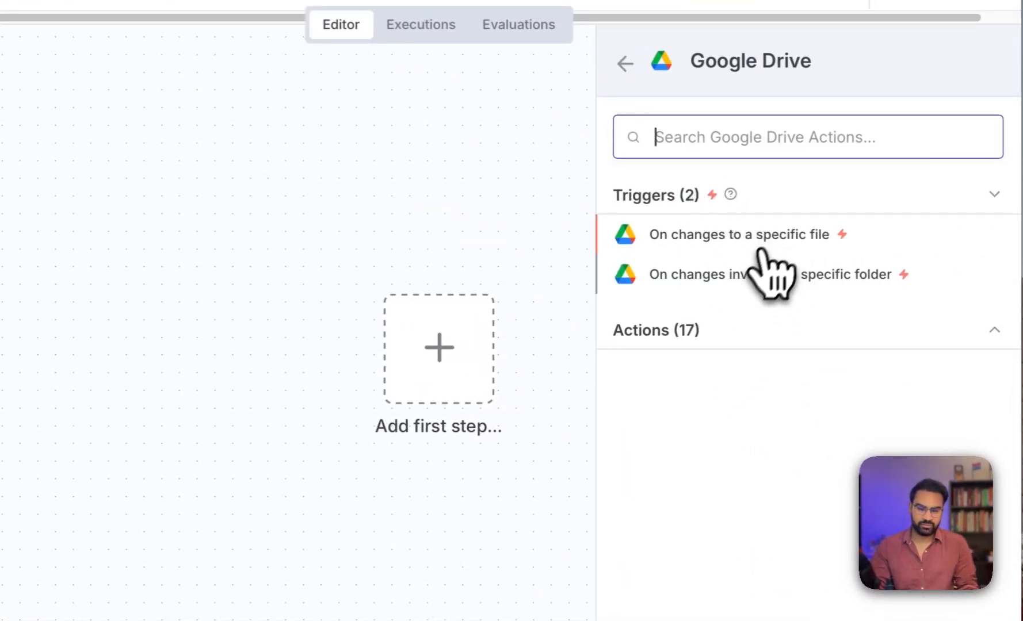
{"action": "left_click", "coordinate": [828, 282]}
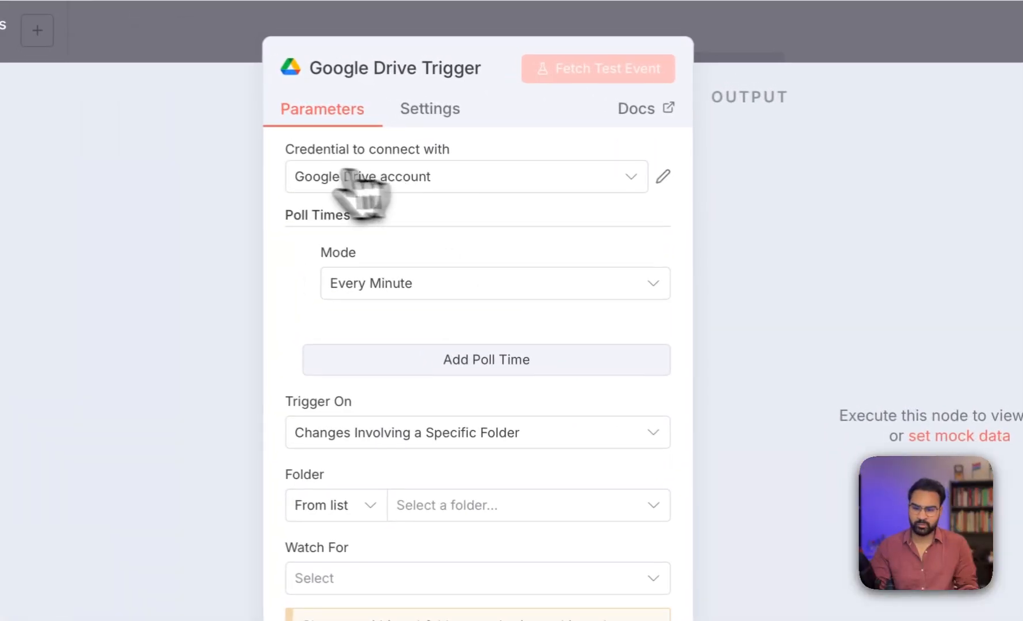
{"action": "left_click", "coordinate": [275, 136]}
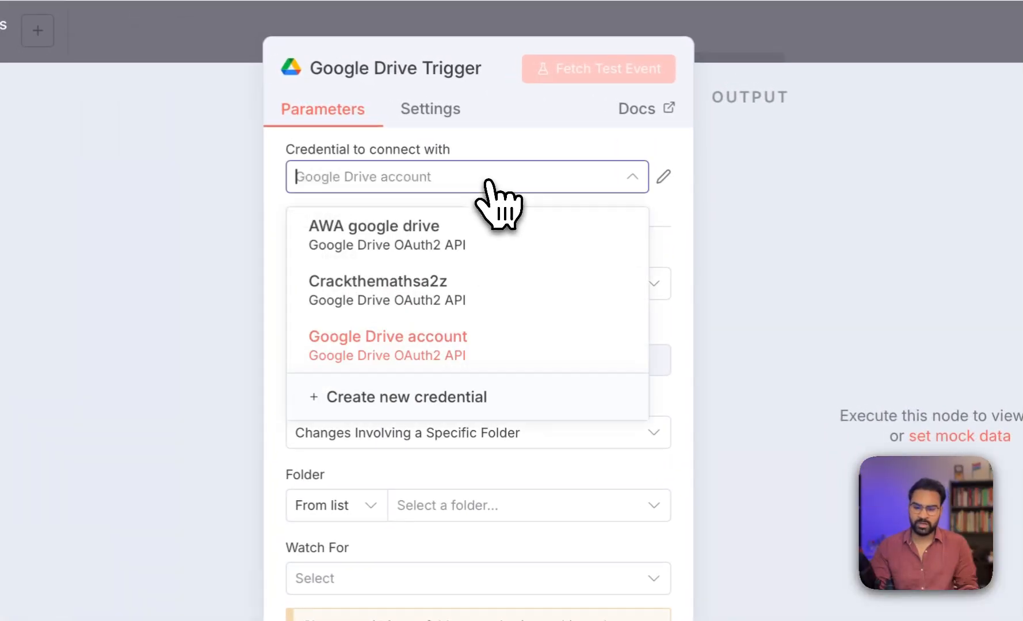
{"action": "left_click", "coordinate": [411, 290]}
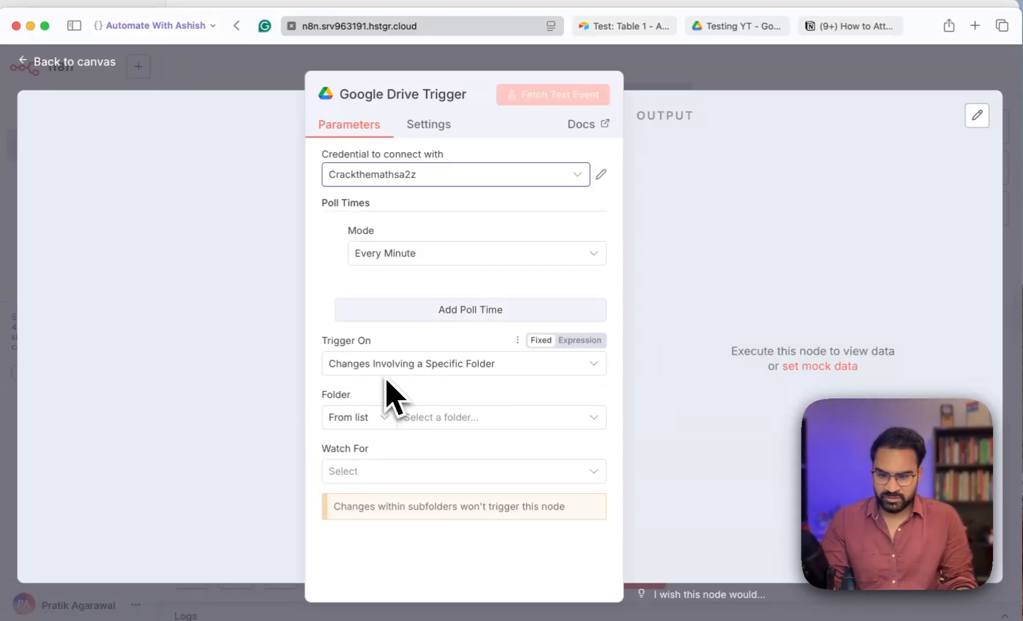
Try to load the trigger's folder list, and check the Testing YT folder in Google Drive.
{"action": "left_click", "coordinate": [467, 422]}
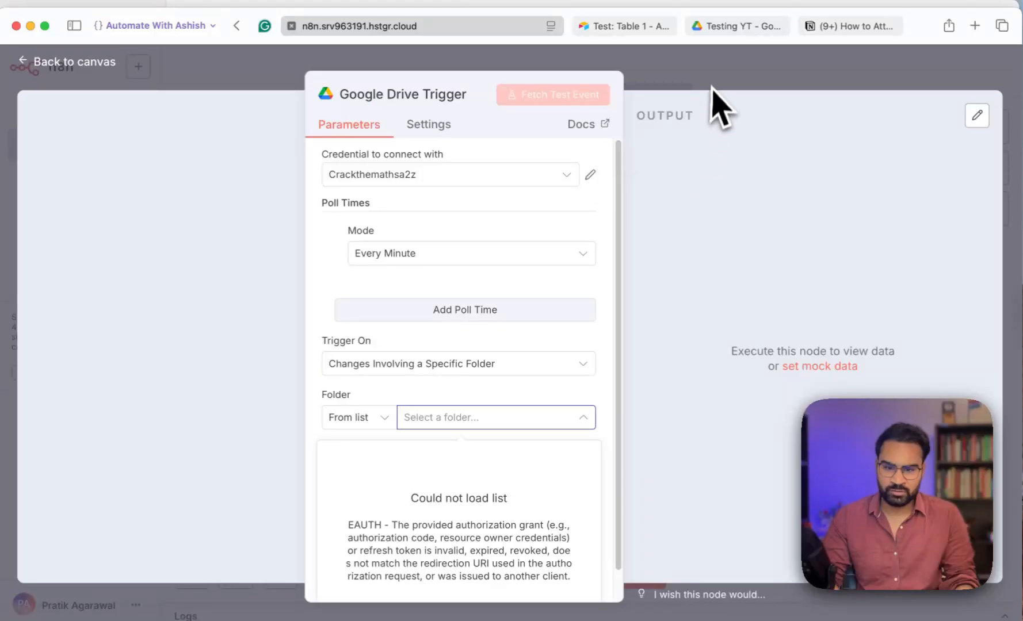
{"action": "left_click", "coordinate": [706, 68]}
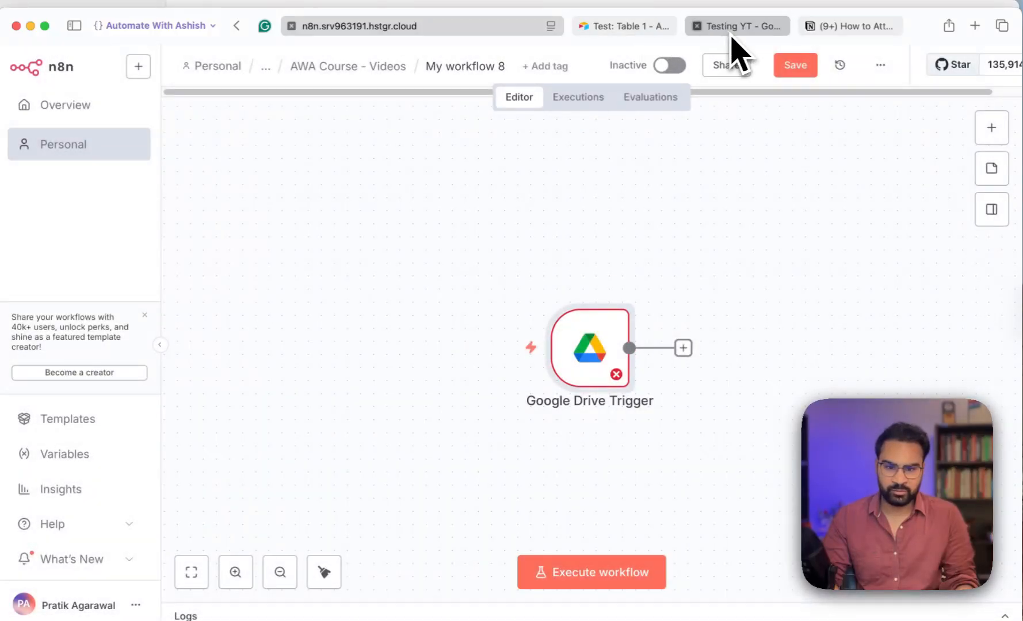
{"action": "left_click", "coordinate": [732, 31]}
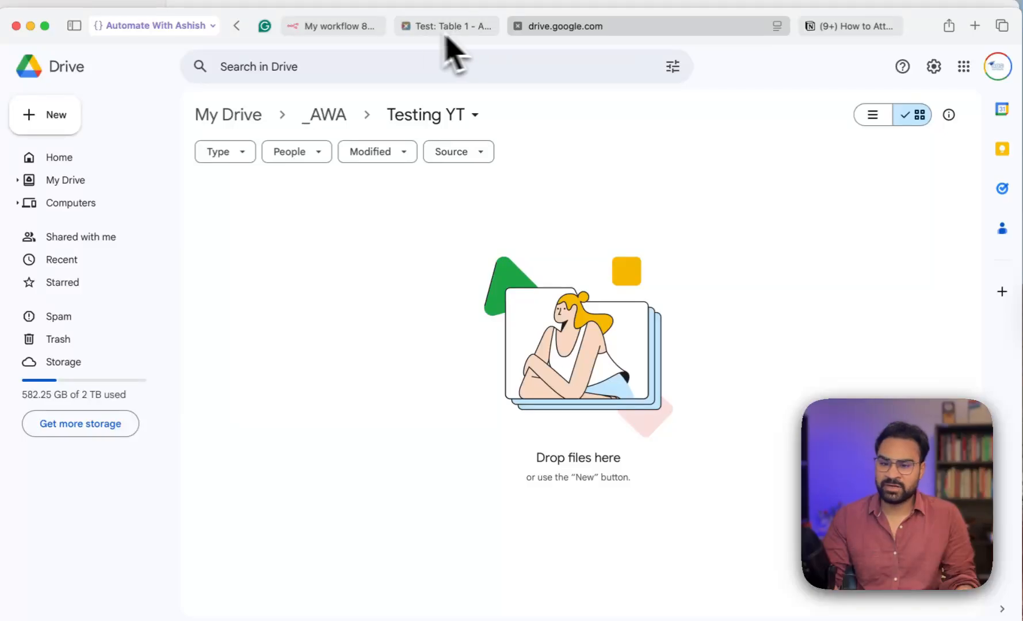
{"action": "left_click", "coordinate": [331, 26]}
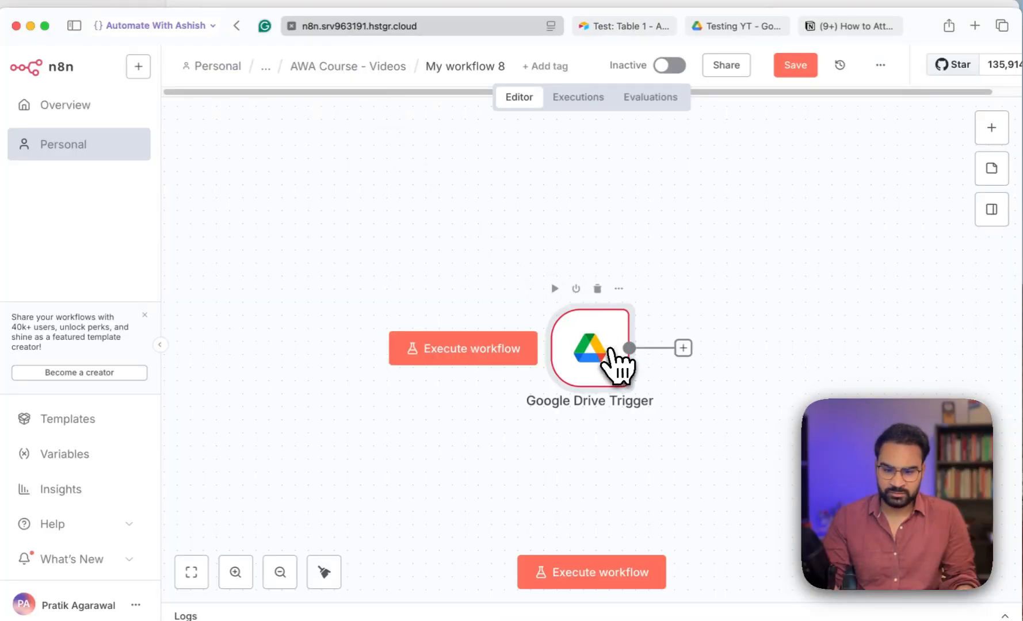
Try to reload the Google Drive trigger's folder list by reselecting the Crackthemathsa2z credential and refreshing the list.
{"action": "double_click", "coordinate": [611, 352]}
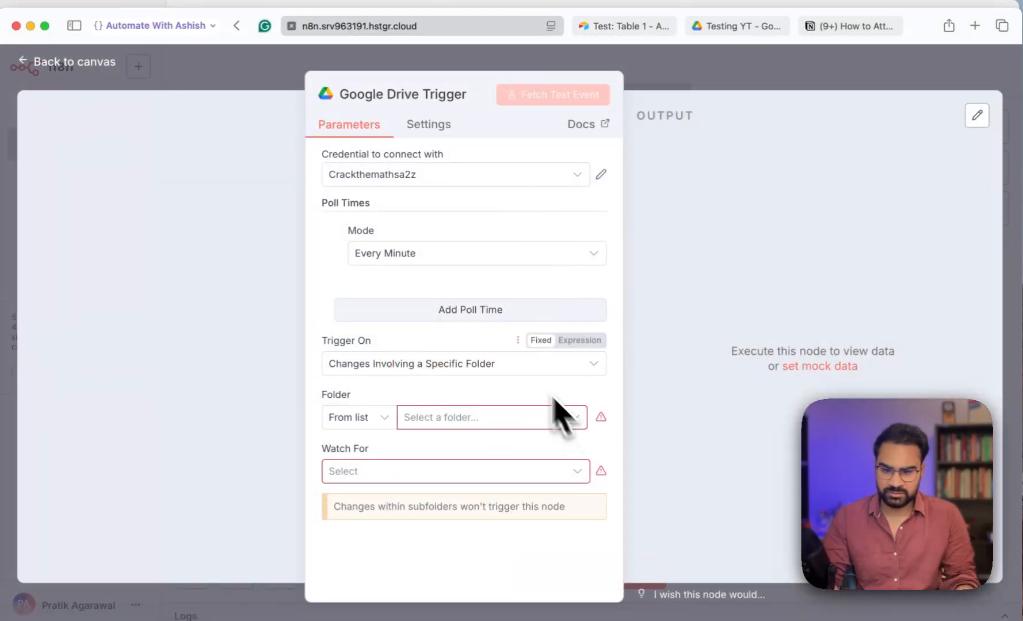
{"action": "left_click", "coordinate": [528, 417]}
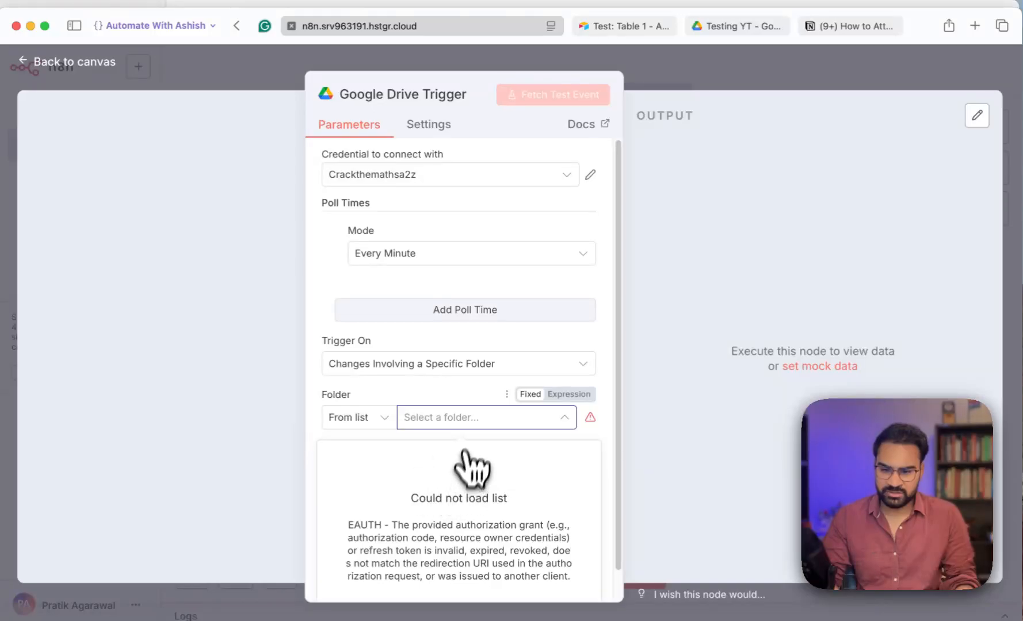
{"action": "left_click", "coordinate": [507, 410]}
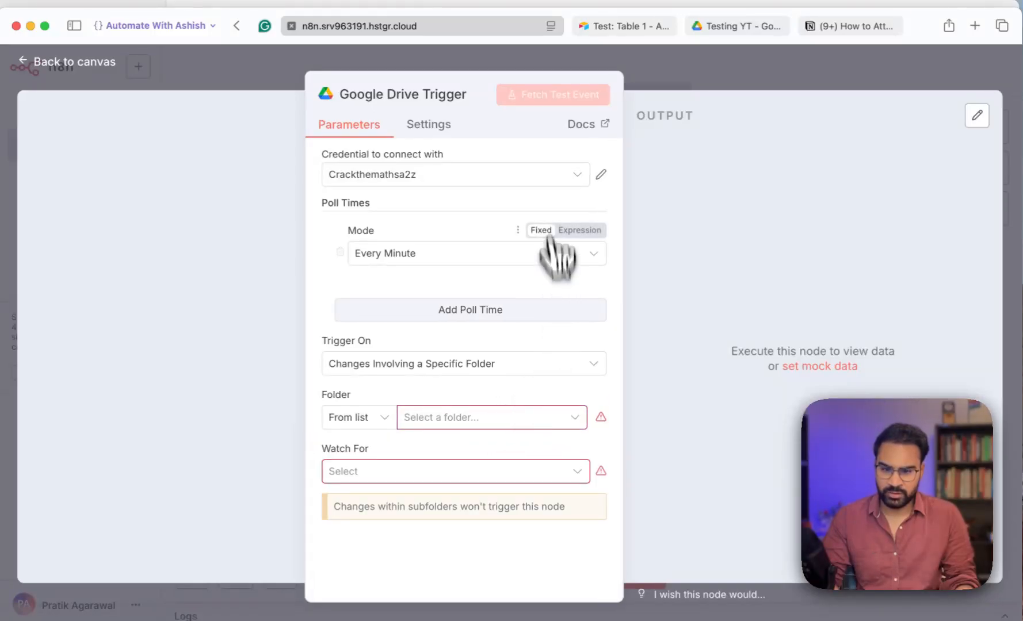
{"action": "left_click", "coordinate": [546, 174]}
{"action": "left_click", "coordinate": [422, 265]}
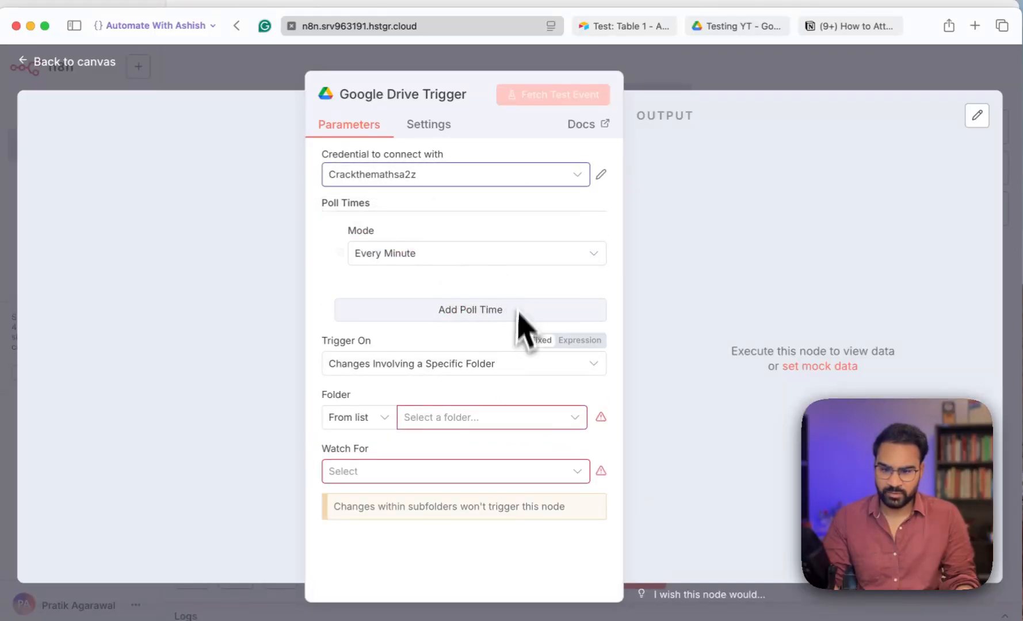
{"action": "left_click", "coordinate": [473, 173]}
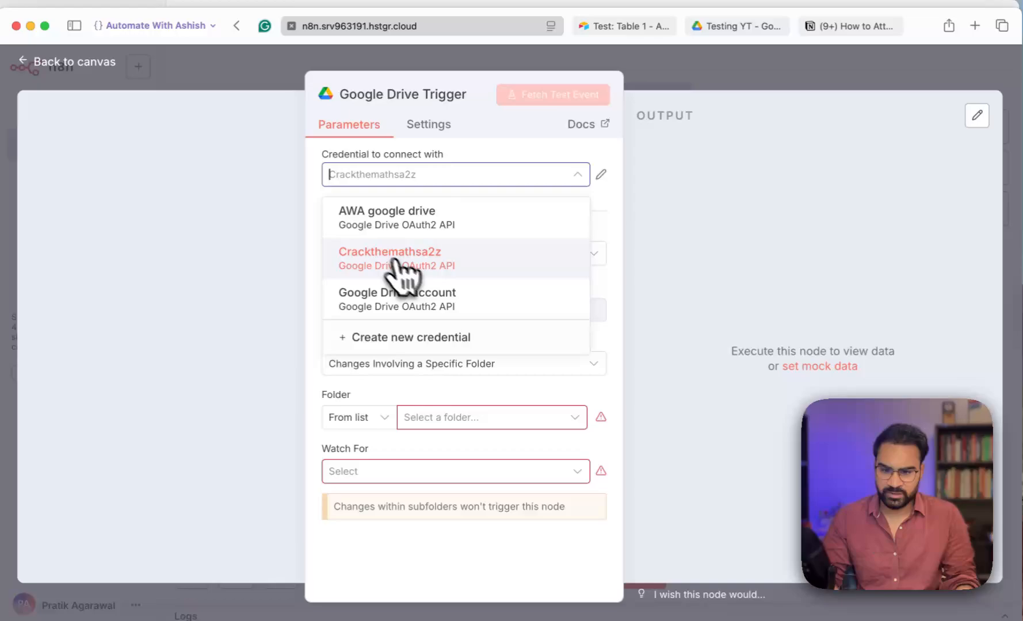
{"action": "left_click", "coordinate": [460, 266]}
{"action": "left_click", "coordinate": [476, 420]}
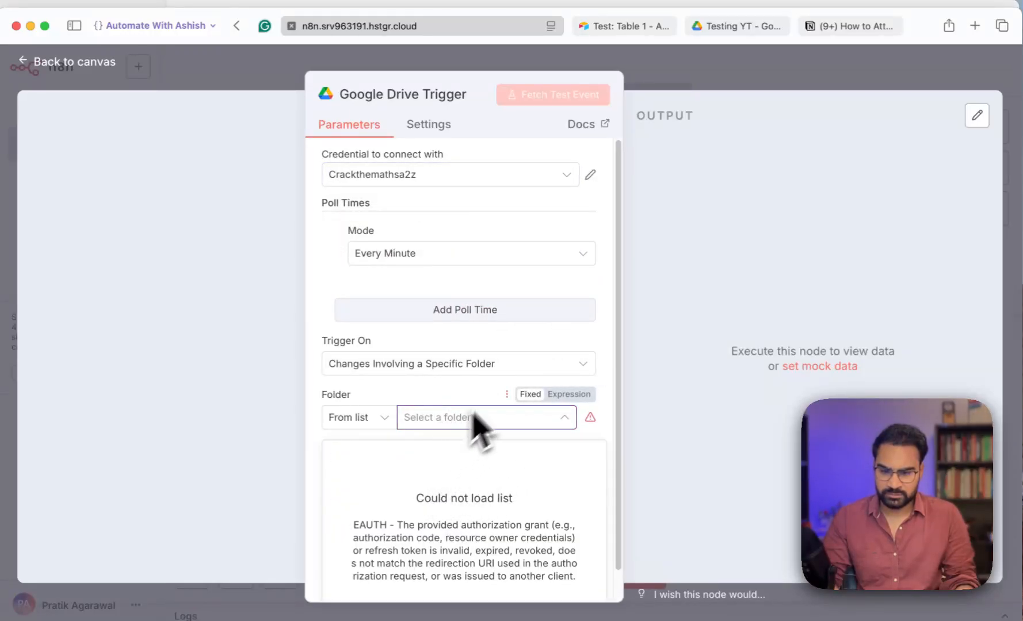
{"action": "left_click", "coordinate": [512, 395]}
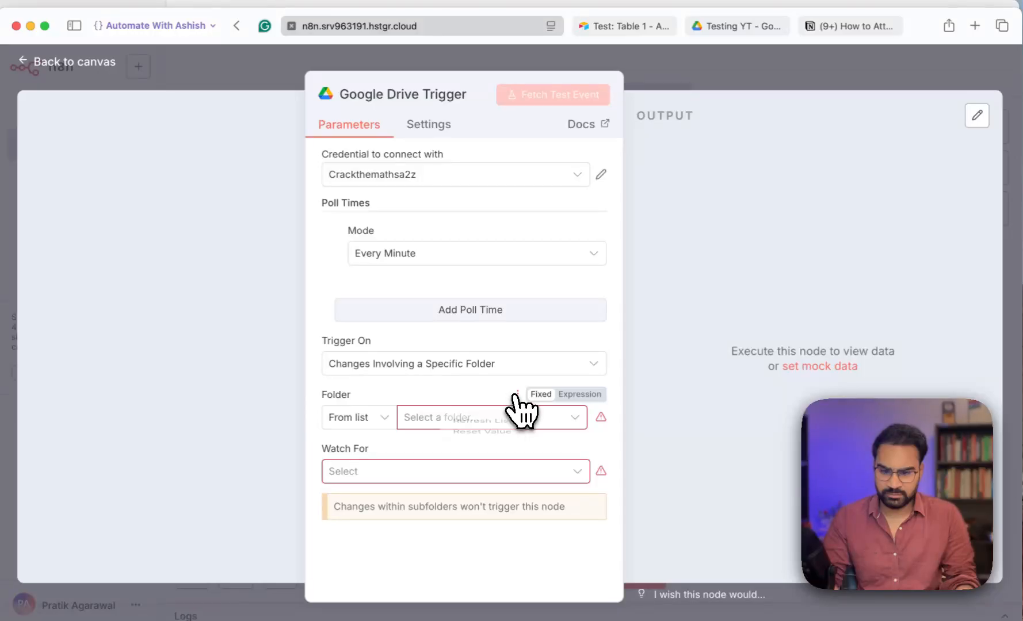
{"action": "left_click", "coordinate": [497, 429]}
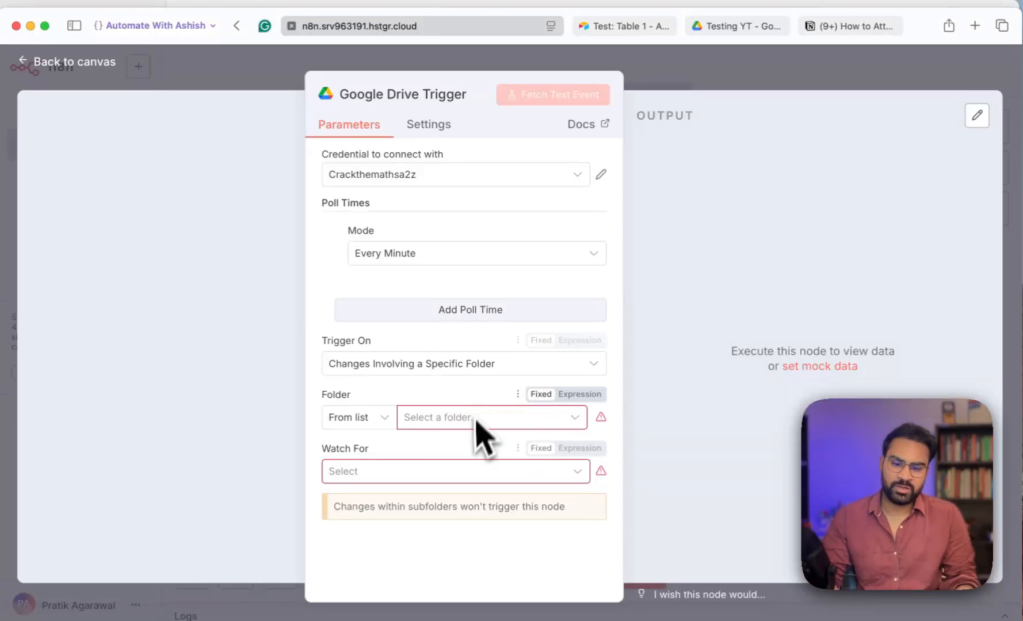
Reconnect the Crackthemathsa2z credential through Google sign-in, continuing past the unverified-app notice and granting all requested Drive permissions.
{"action": "left_click", "coordinate": [525, 175]}
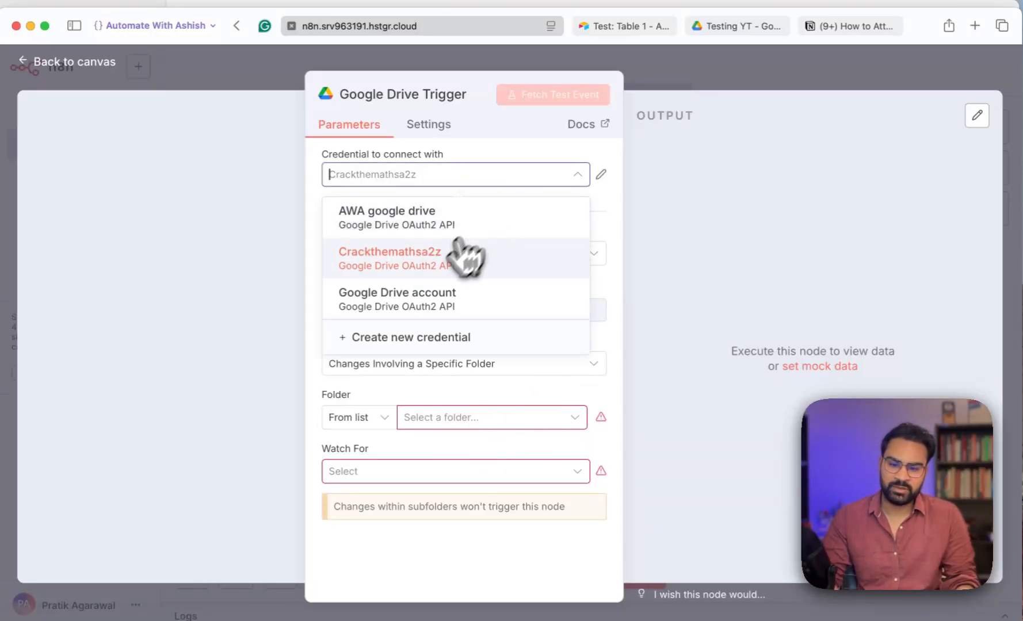
{"action": "left_click", "coordinate": [431, 261]}
{"action": "left_click", "coordinate": [601, 175]}
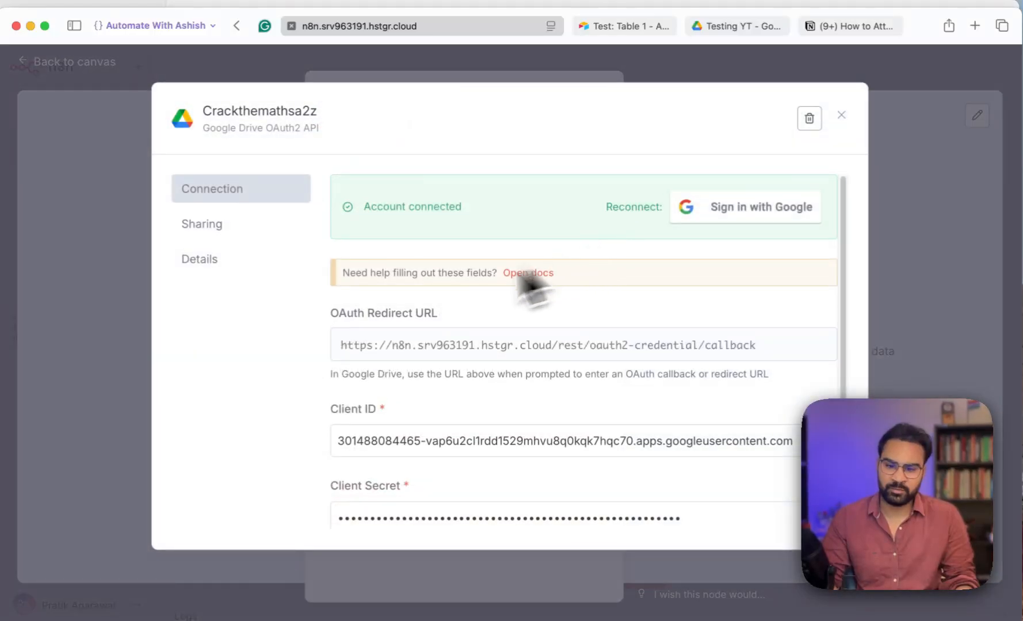
{"action": "left_click", "coordinate": [736, 208]}
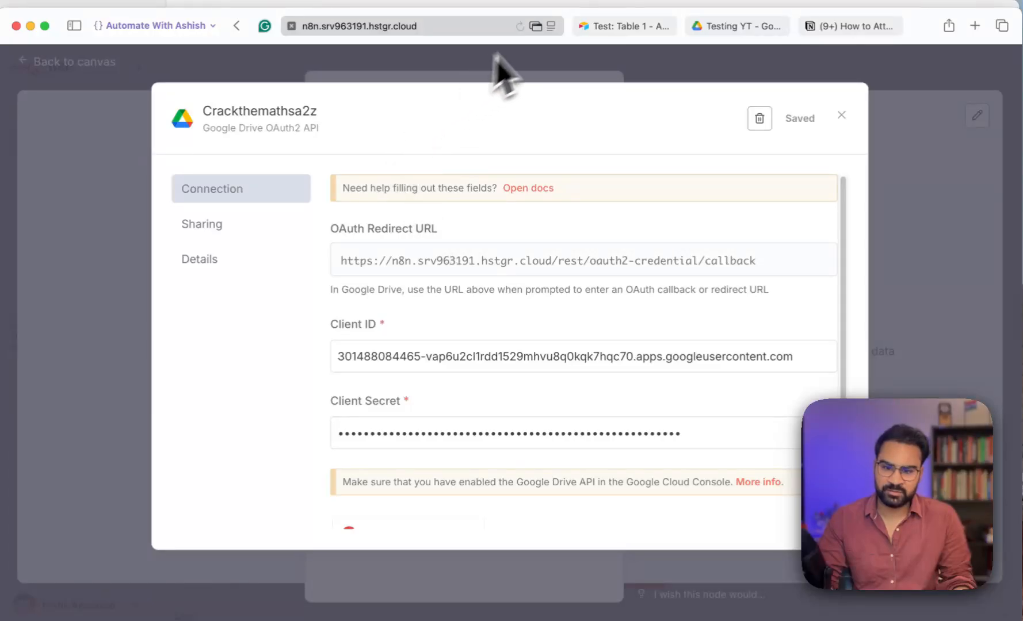
{"action": "left_click", "coordinate": [535, 26]}
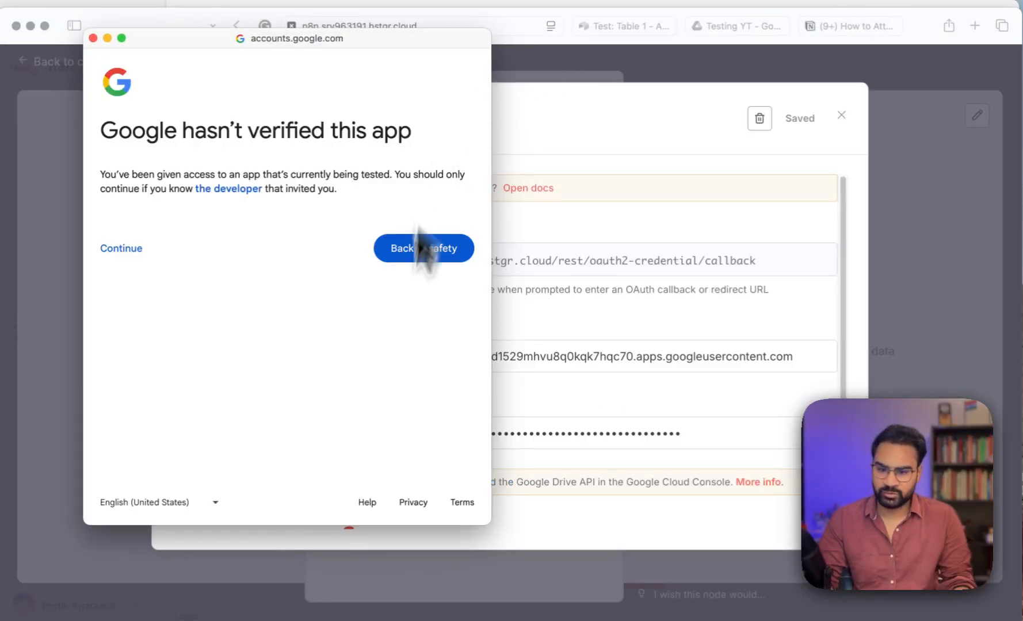
{"action": "left_click", "coordinate": [138, 253]}
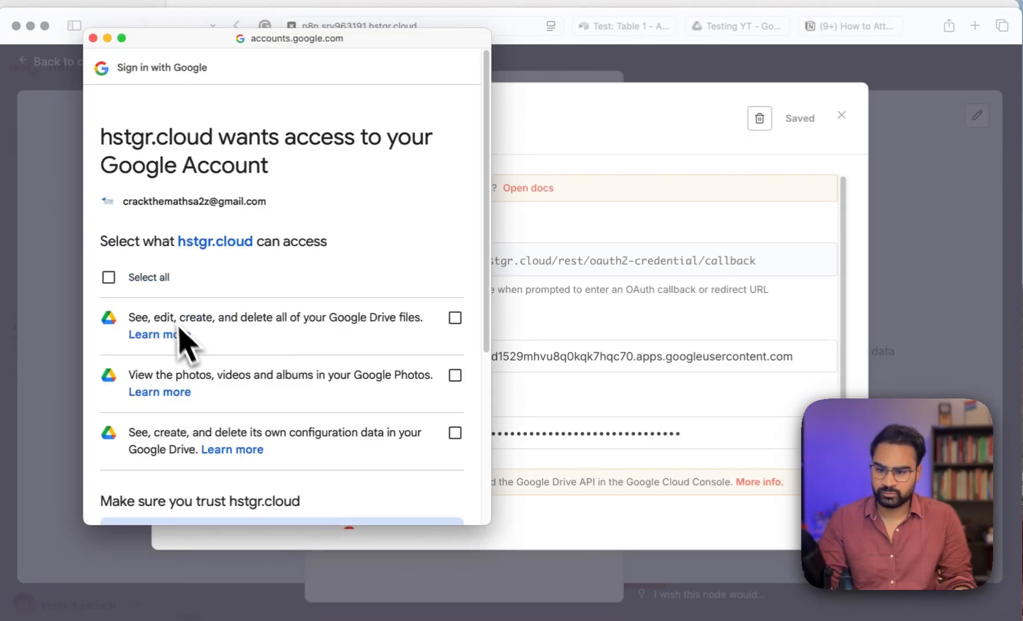
{"action": "left_click", "coordinate": [108, 278]}
{"action": "scroll", "coordinate": [288, 328], "scroll_direction": "down", "scroll_amount": 5}
{"action": "left_click", "coordinate": [391, 449]}
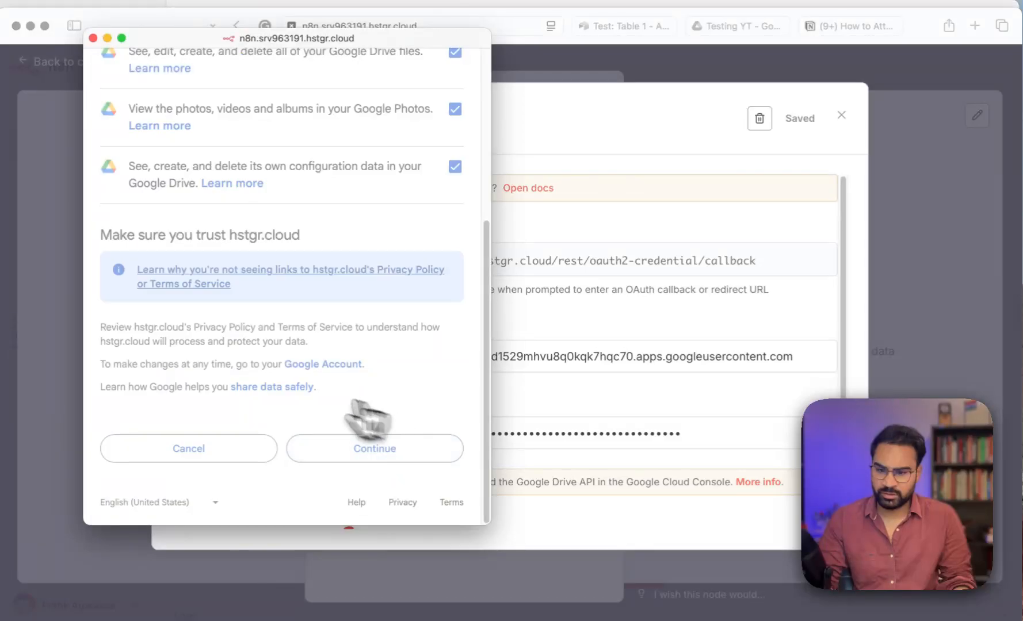
{"action": "left_click", "coordinate": [553, 150]}
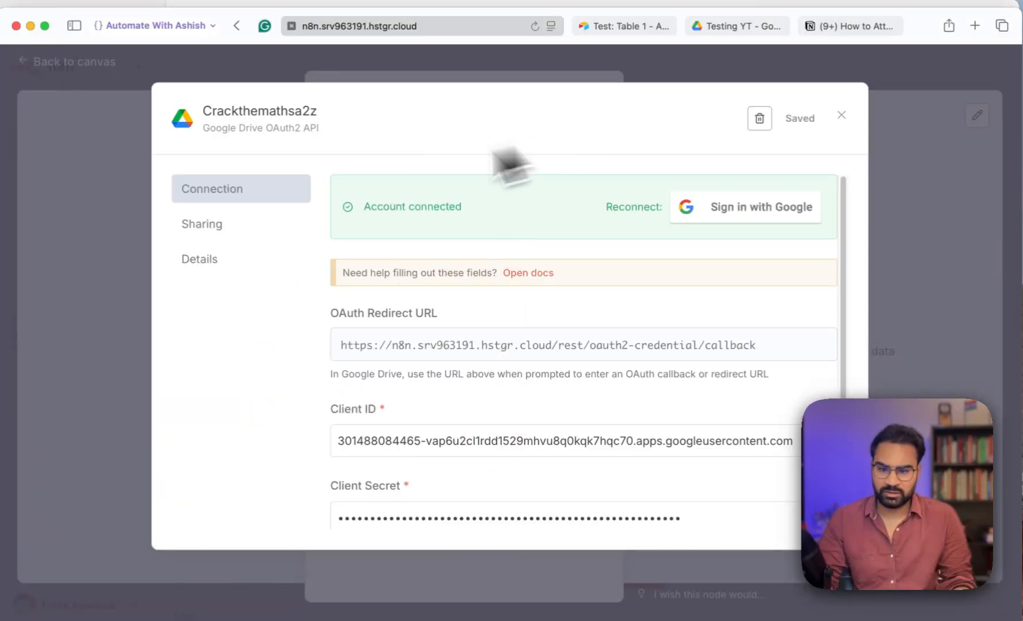
{"action": "left_click", "coordinate": [843, 118]}
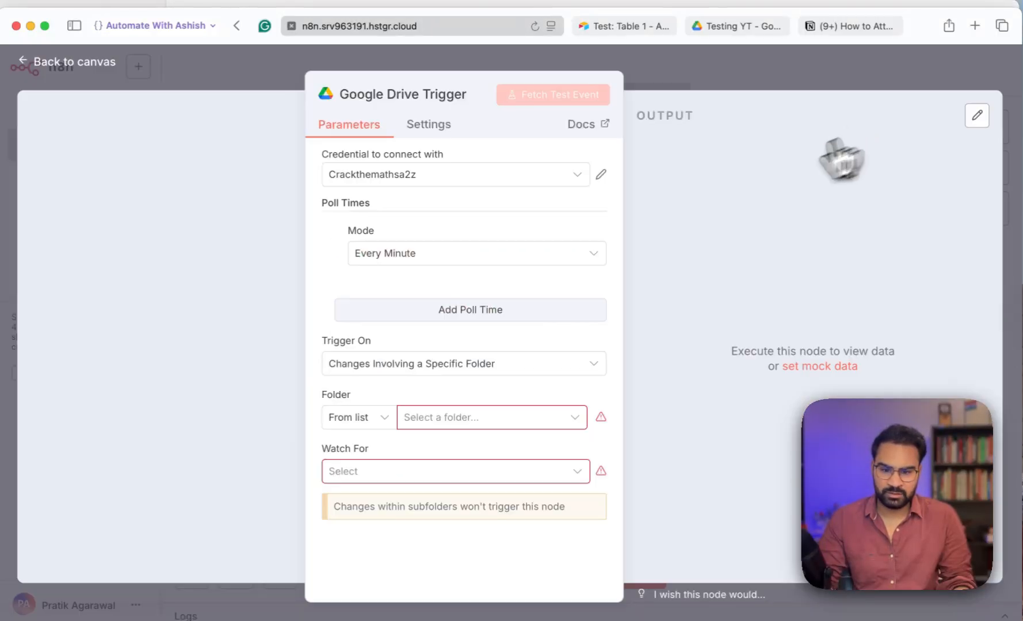
Search the trigger's folder list for "testing Yt" and choose the Testing YT folder.
{"action": "left_click", "coordinate": [480, 417]}
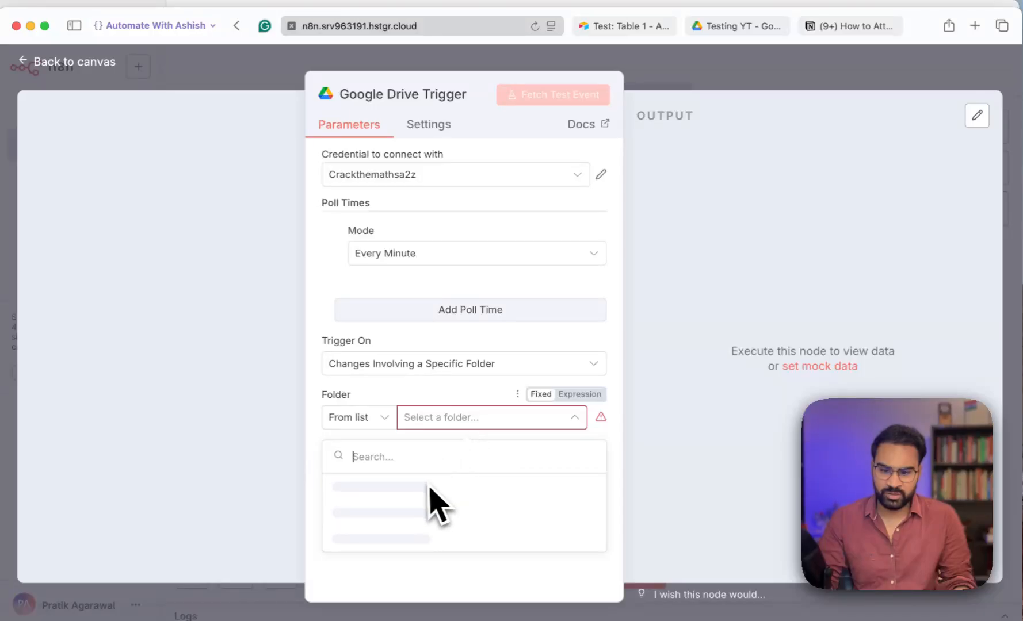
{"action": "type", "text": "testing"}
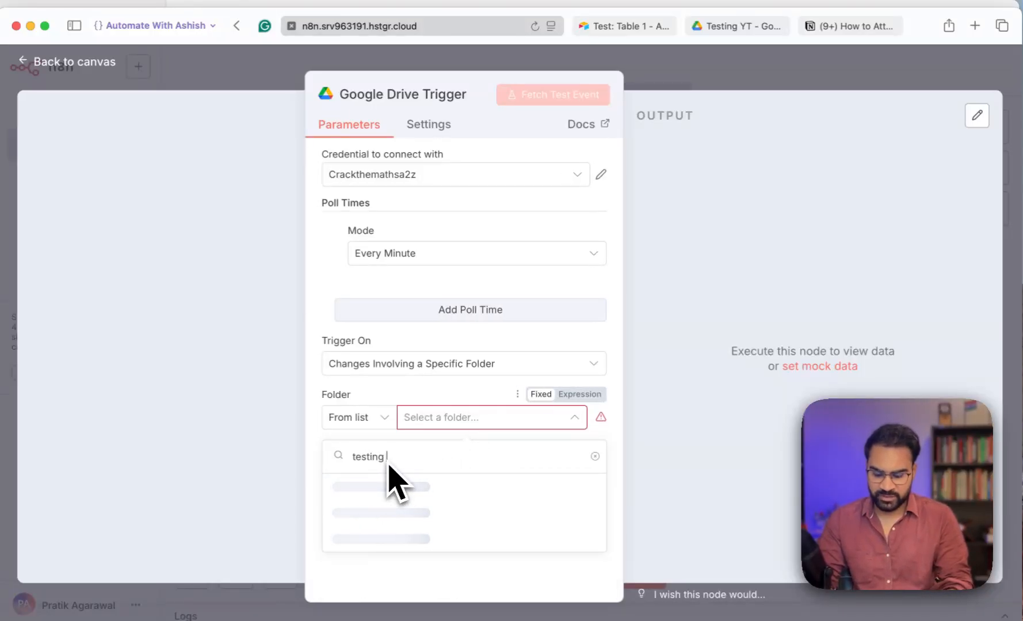
{"action": "type", "text": " Yt"}
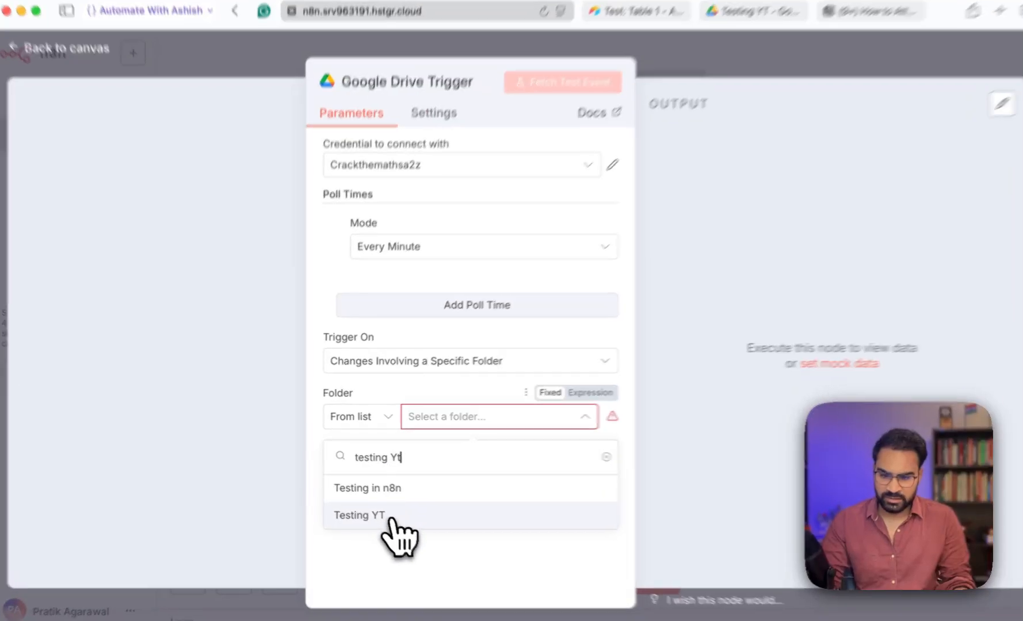
{"action": "left_click", "coordinate": [393, 514]}
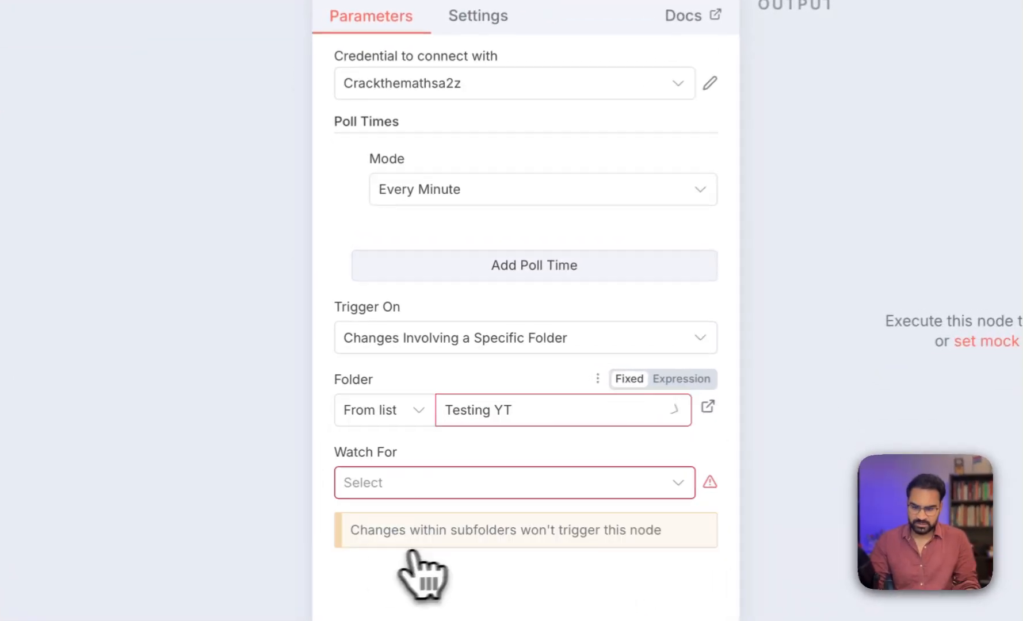
Set the trigger to watch for File Created events in the folder.
{"action": "left_click", "coordinate": [426, 486]}
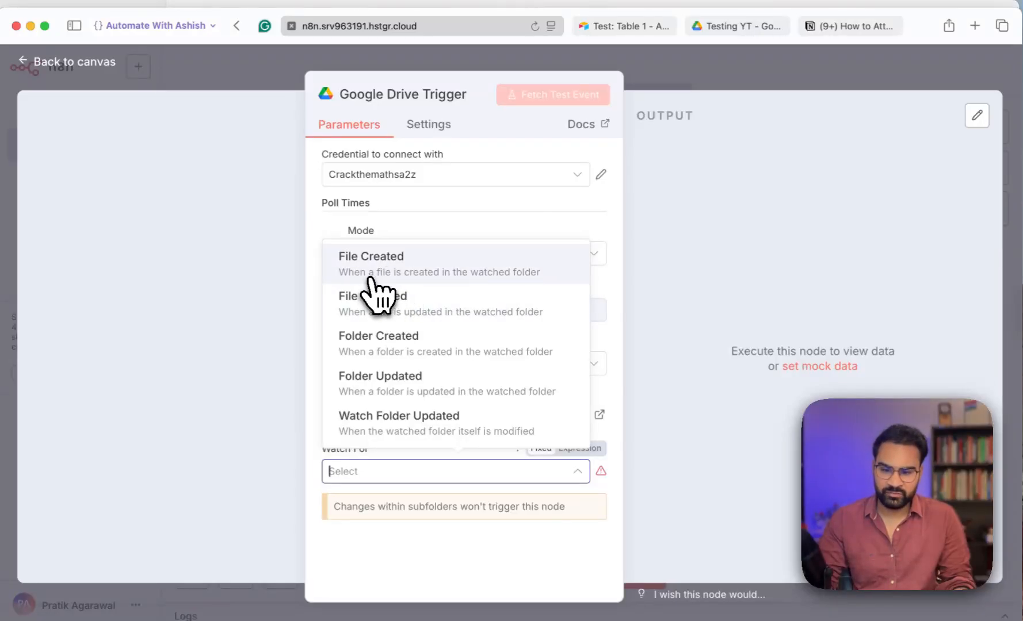
{"action": "left_click", "coordinate": [460, 265]}
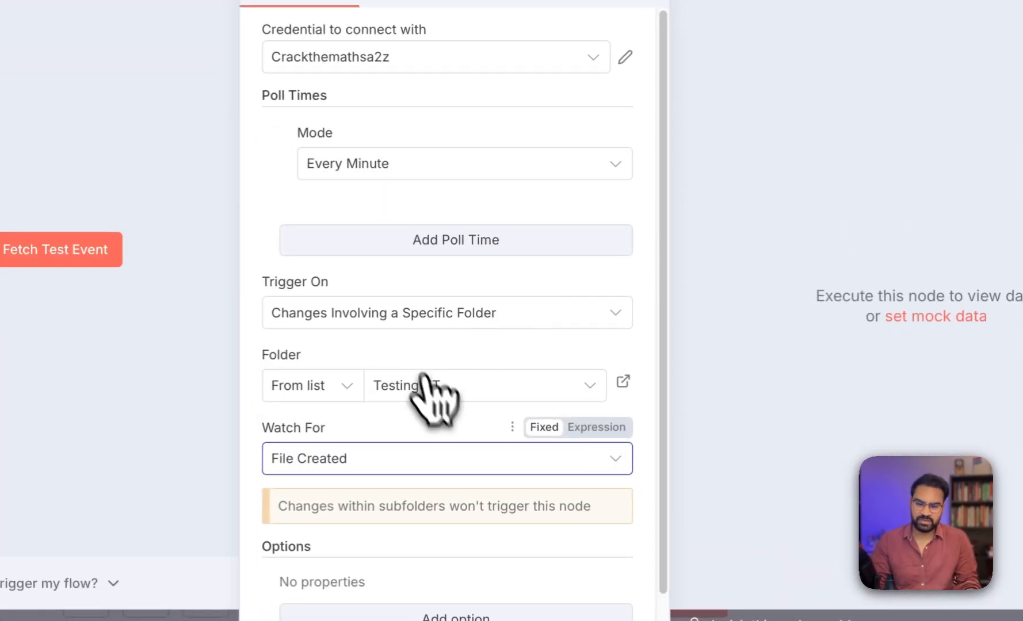
{"action": "scroll", "coordinate": [494, 507], "scroll_direction": "down", "scroll_amount": 2}
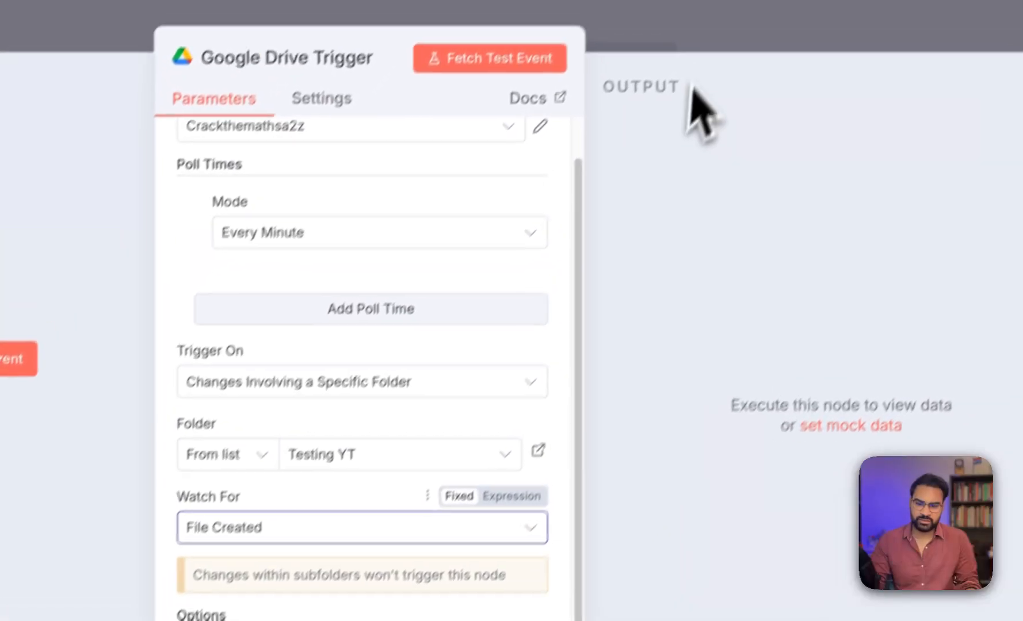
Close the trigger settings, switch to Google Drive and upload a video file into the Testing YT folder.
{"action": "left_click", "coordinate": [704, 55]}
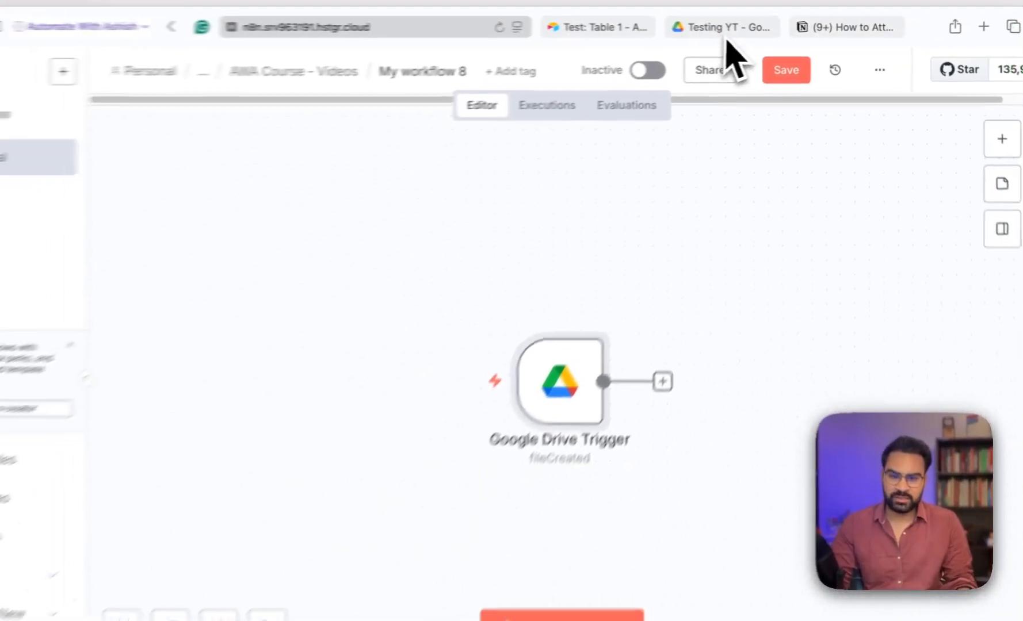
{"action": "left_click", "coordinate": [742, 32]}
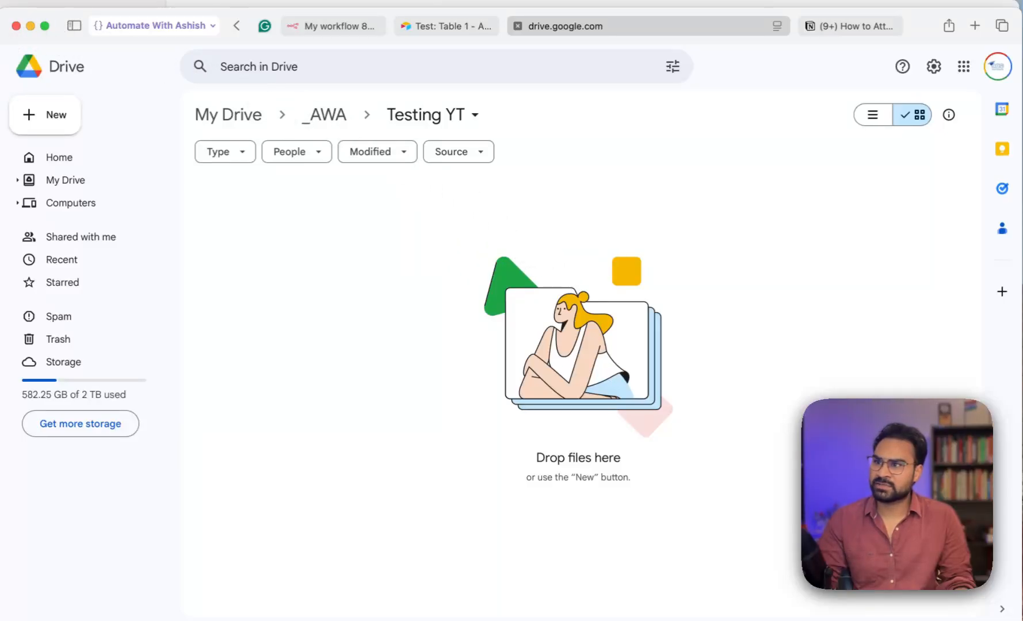
{"action": "key", "text": "super+Tab"}
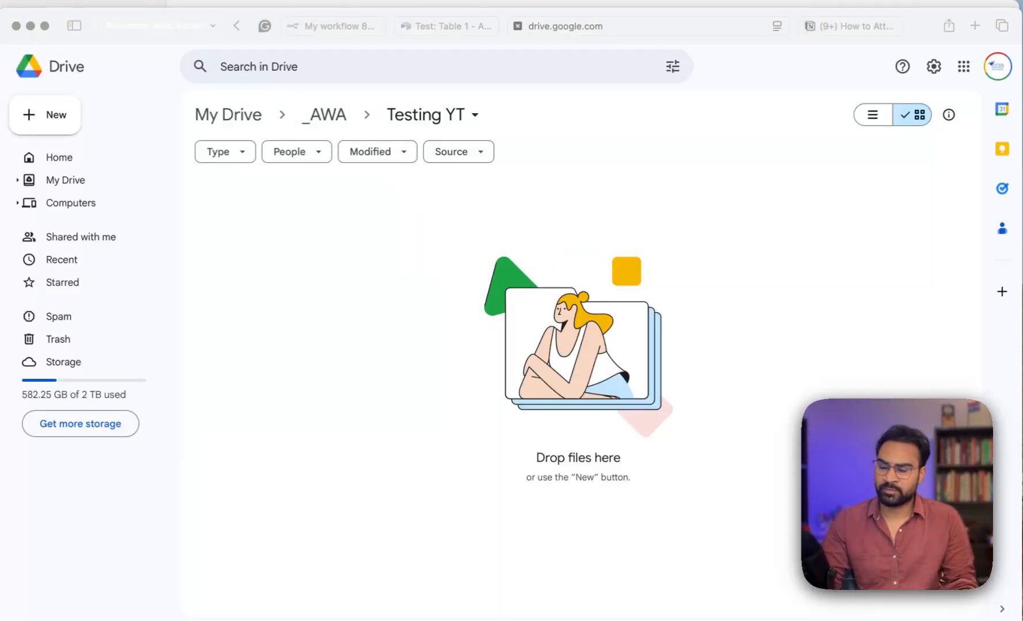
{"action": "left_click_drag", "start_coordinate": [23, 172], "coordinate": [483, 345]}
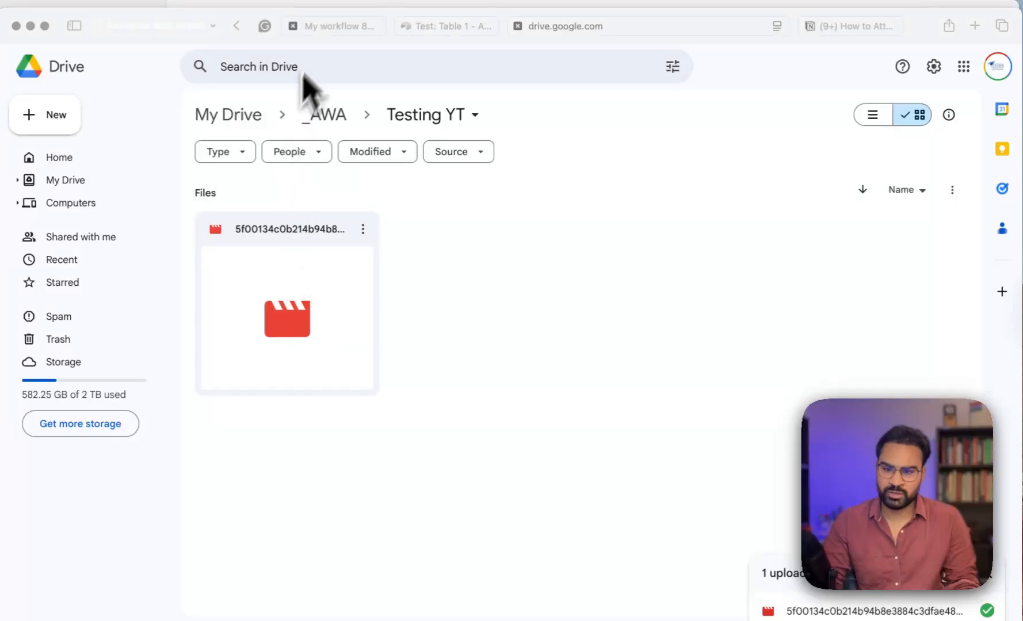
Switch back to n8n, execute the workflow and open the Google Drive Trigger's details.
{"action": "left_click", "coordinate": [328, 26]}
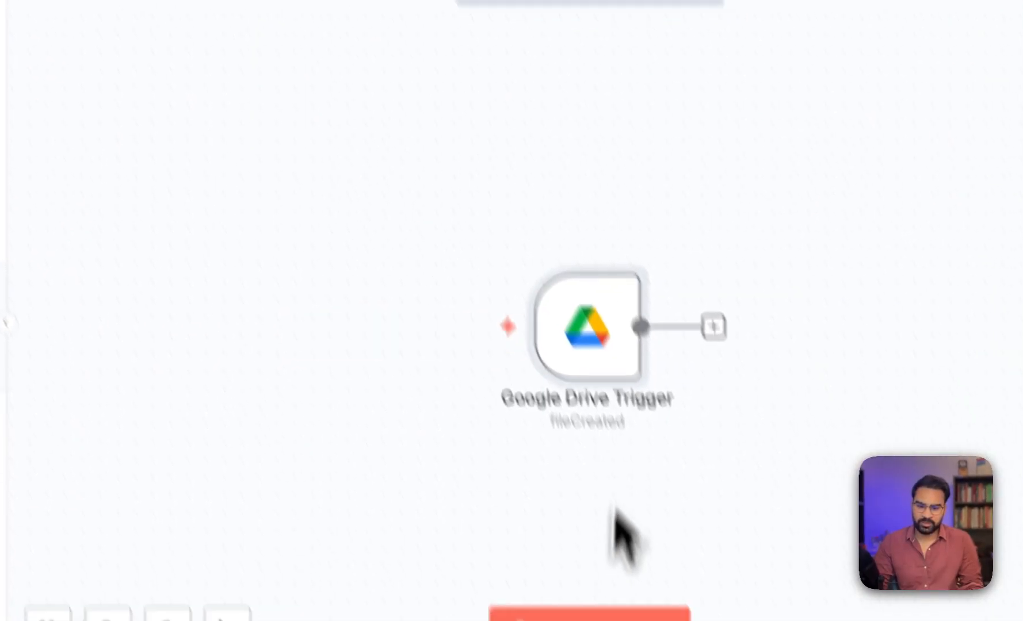
{"action": "left_click", "coordinate": [615, 616]}
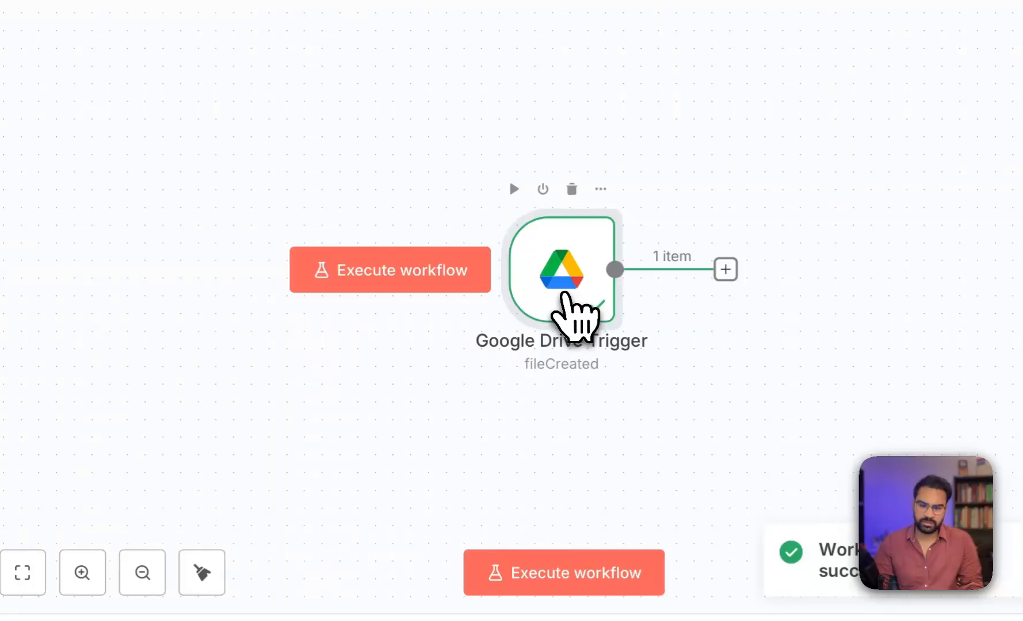
{"action": "double_click", "coordinate": [567, 296]}
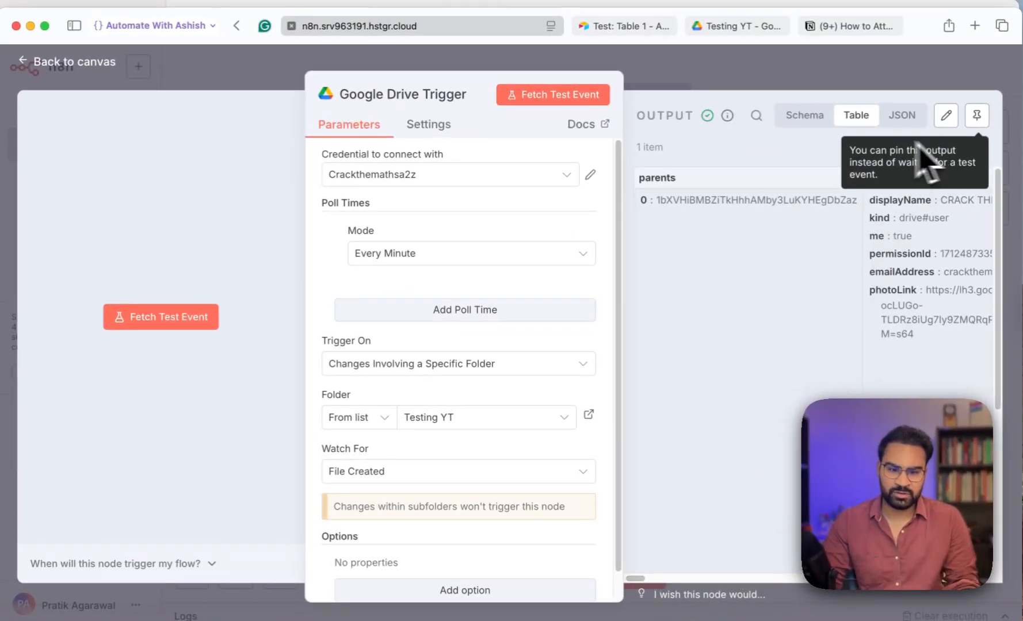
Examine the trigger's output in the Schema, Table and JSON views, then return to the workflow canvas.
{"action": "left_click", "coordinate": [808, 118]}
{"action": "left_click", "coordinate": [848, 117]}
{"action": "left_click", "coordinate": [903, 117]}
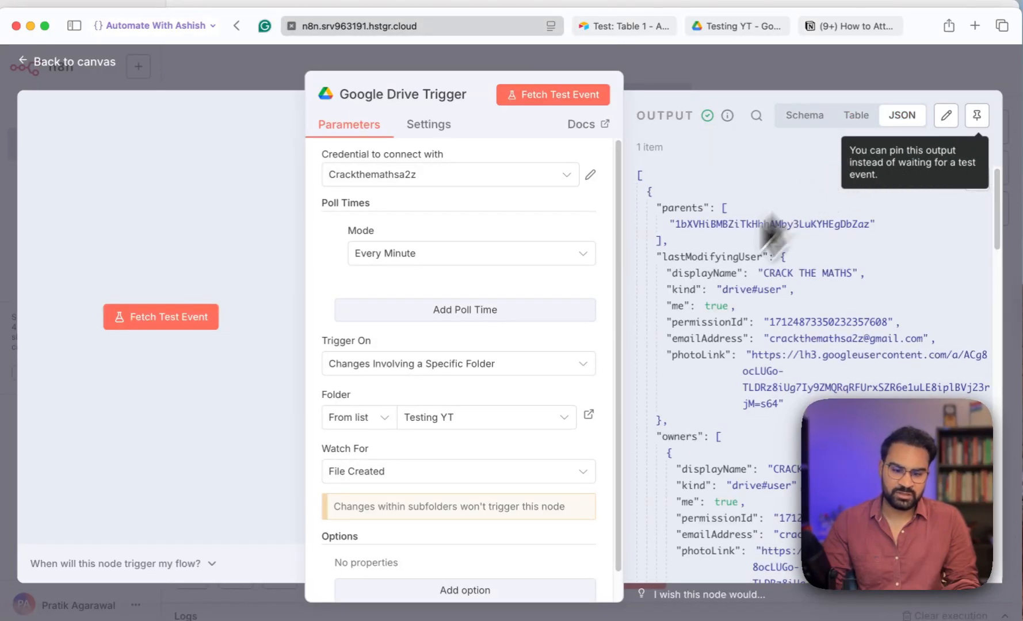
{"action": "scroll", "coordinate": [805, 345], "scroll_direction": "down", "scroll_amount": 5}
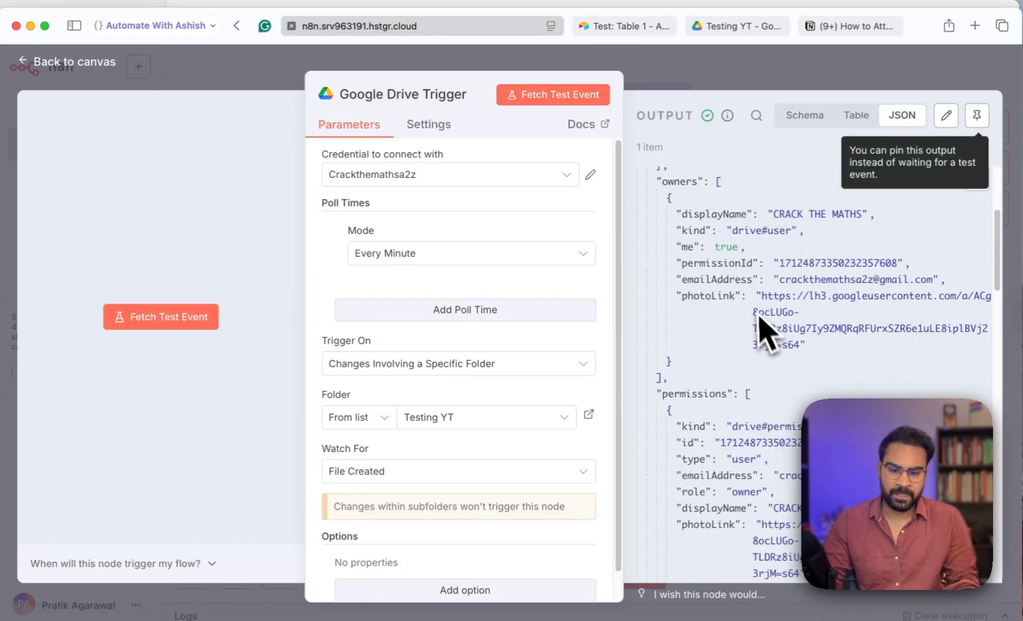
{"action": "scroll", "coordinate": [759, 317], "scroll_direction": "down", "scroll_amount": 5}
{"action": "scroll", "coordinate": [765, 353], "scroll_direction": "up", "scroll_amount": 10}
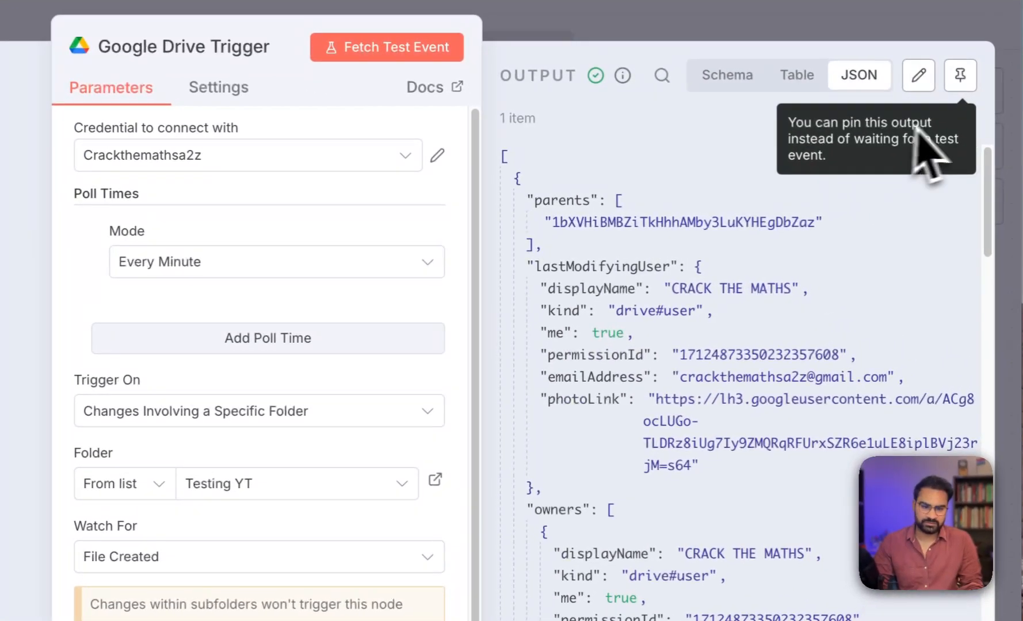
{"action": "scroll", "coordinate": [673, 502], "scroll_direction": "down", "scroll_amount": 14}
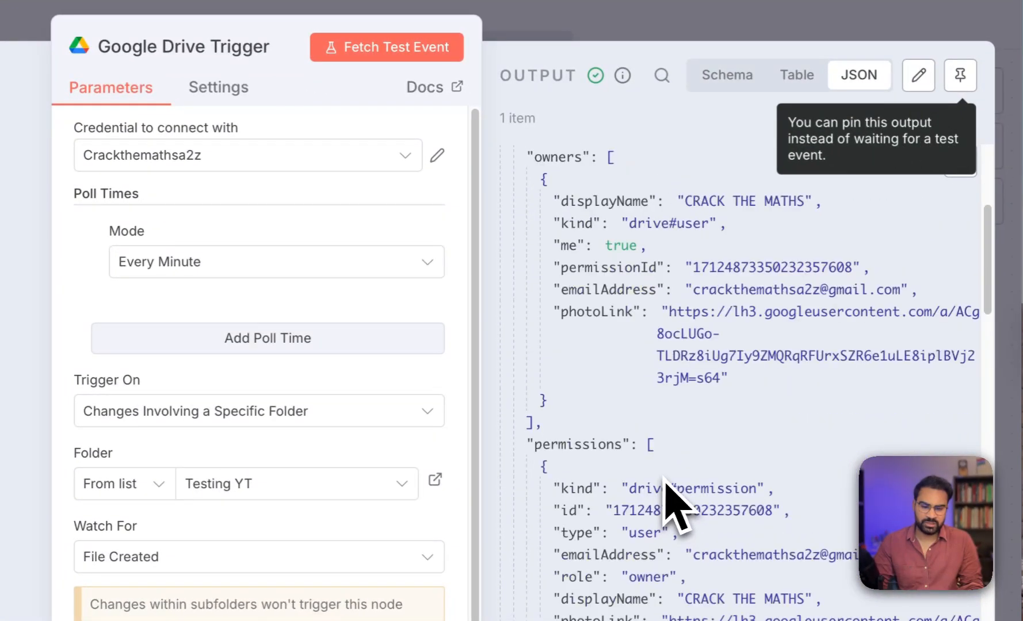
{"action": "left_click", "coordinate": [797, 78]}
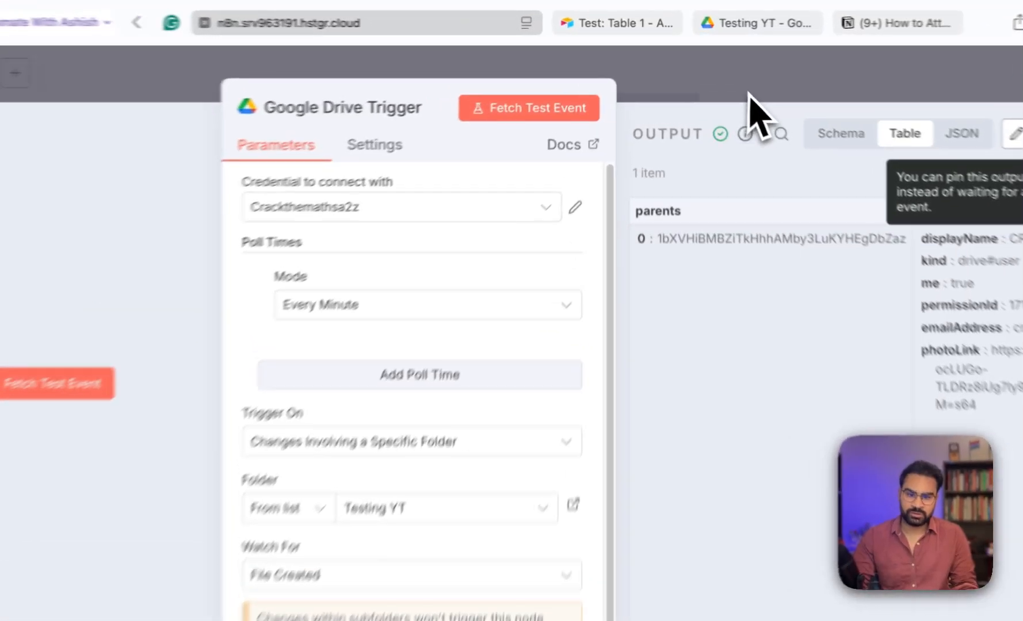
{"action": "left_click", "coordinate": [721, 79]}
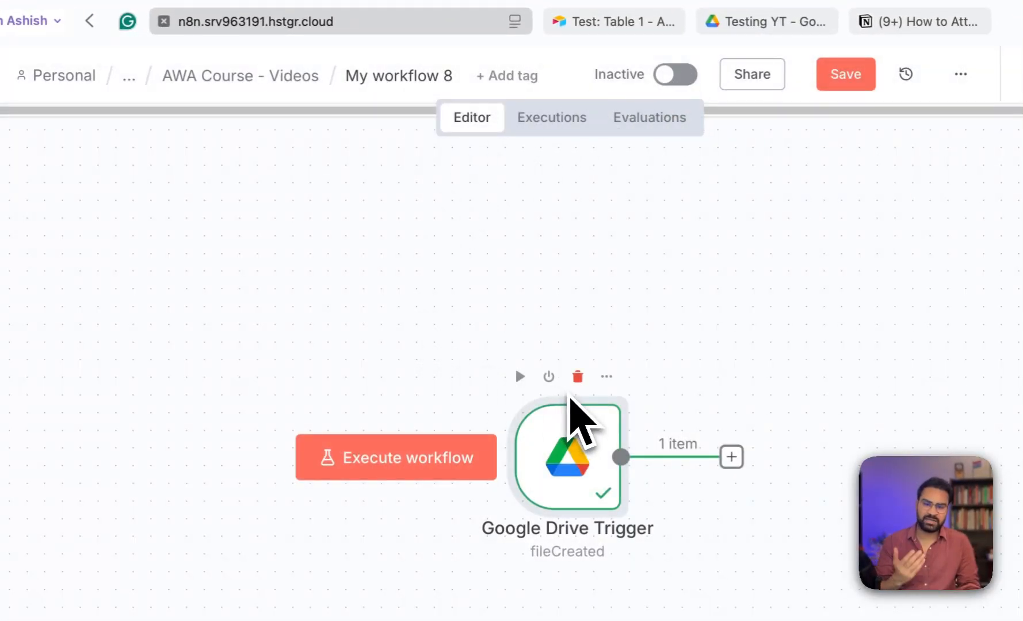
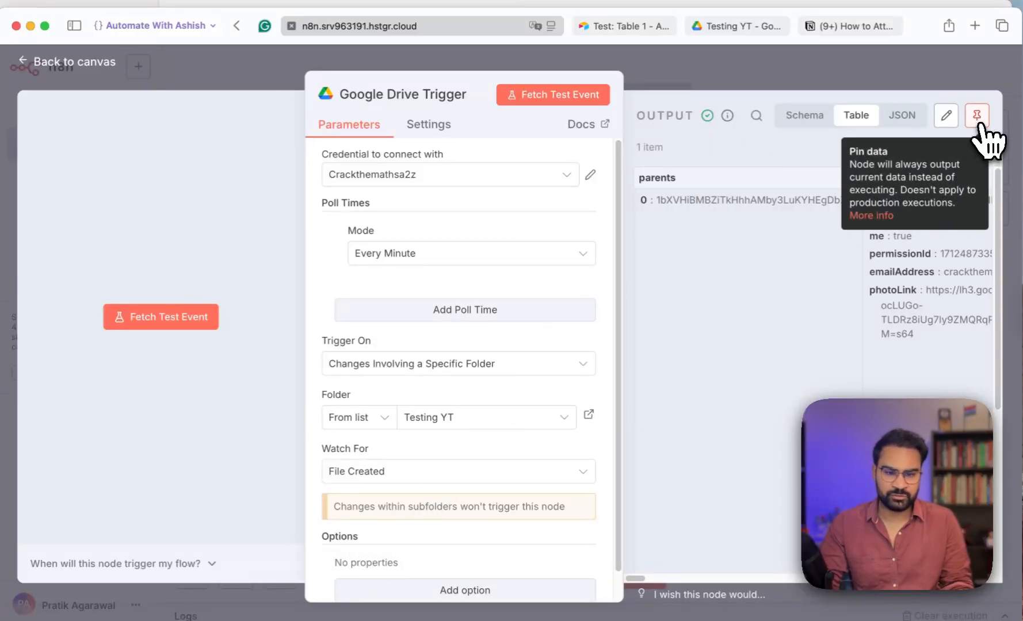
Pin the Google Drive Trigger's output data and look across its table columns.
{"action": "left_click", "coordinate": [978, 118]}
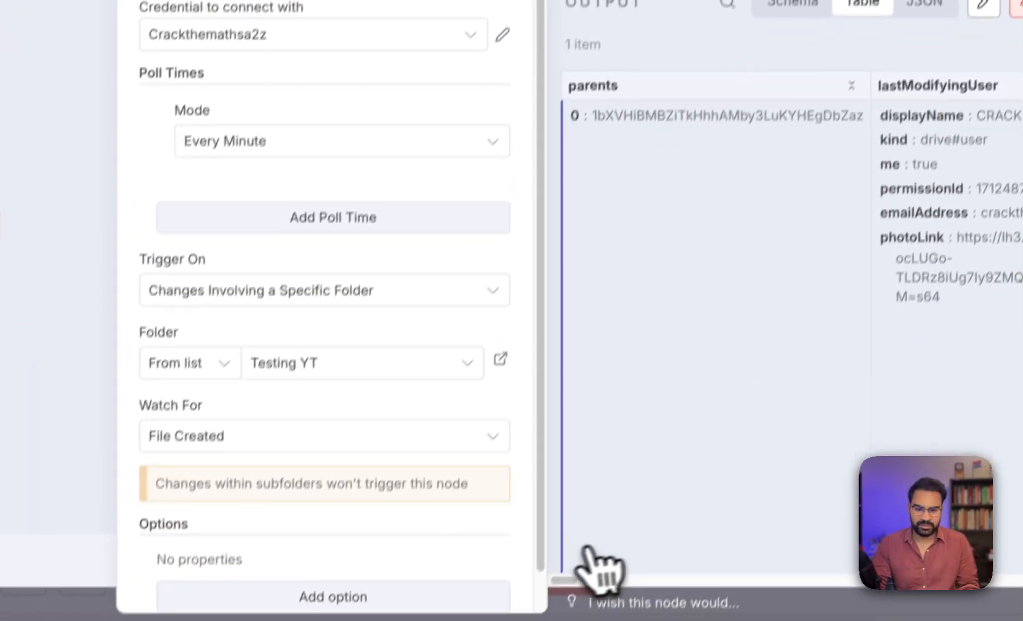
{"action": "left_click_drag", "start_coordinate": [570, 579], "coordinate": [749, 562]}
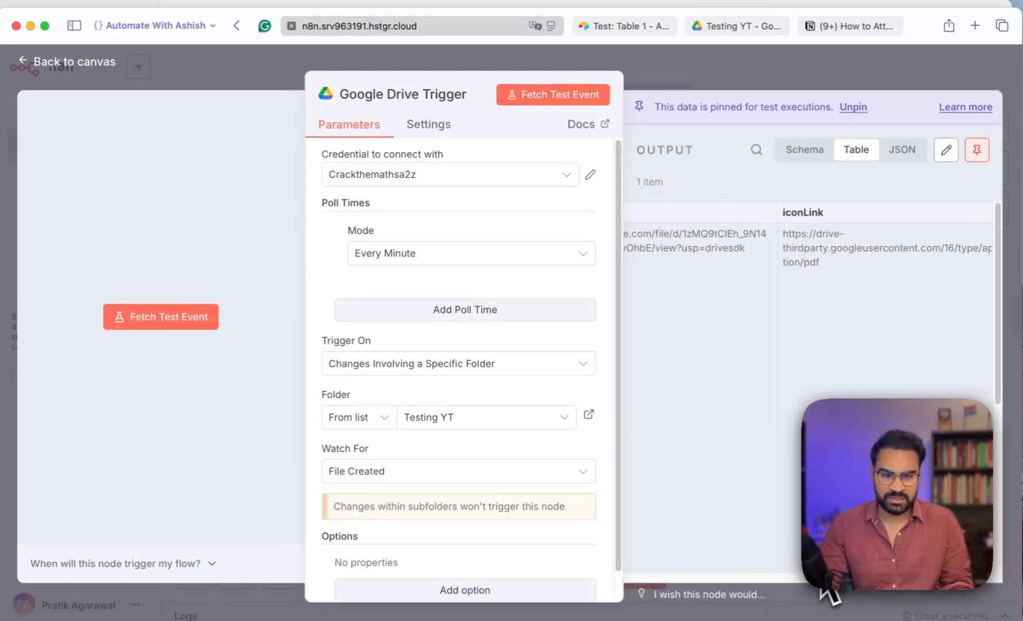
{"action": "left_click_drag", "start_coordinate": [822, 588], "coordinate": [844, 589]}
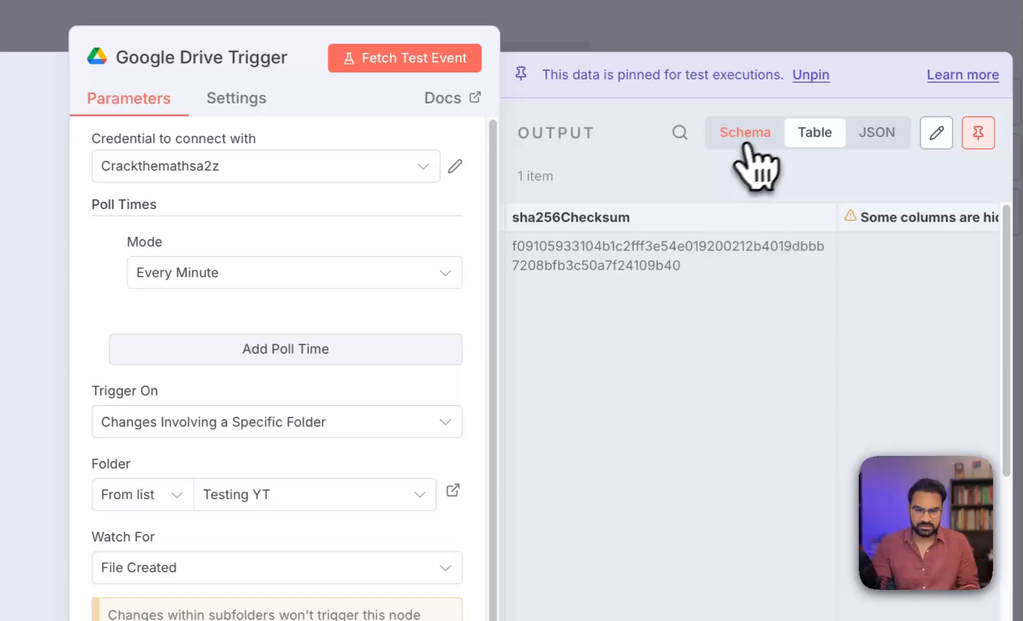
Examine the pinned output as a schema down to the file's name, MIME type and link fields, and return to the canvas.
{"action": "left_click", "coordinate": [805, 150]}
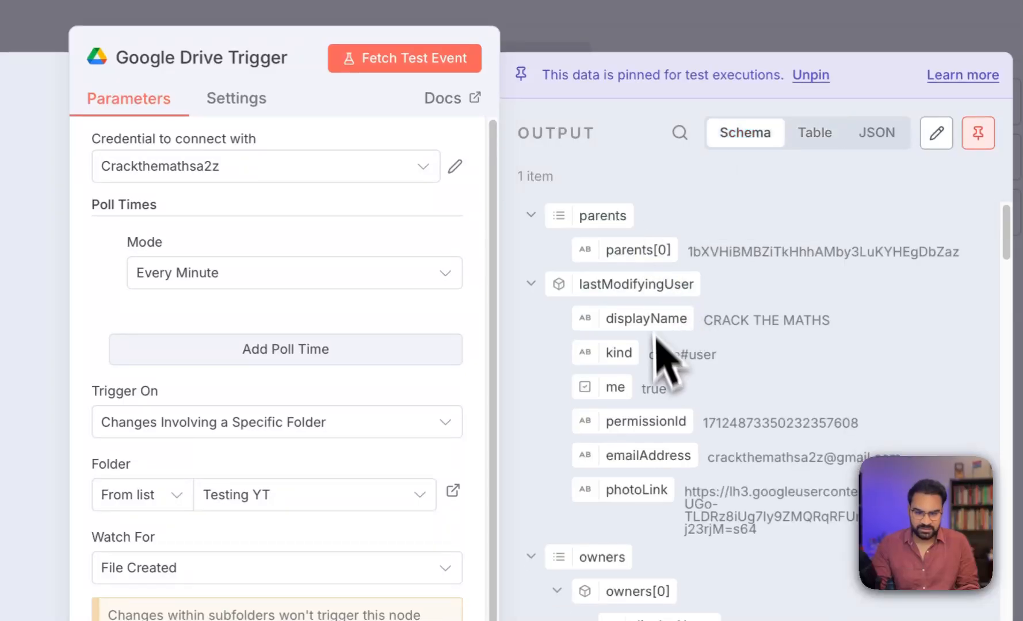
{"action": "scroll", "coordinate": [703, 434], "scroll_direction": "down", "scroll_amount": 10}
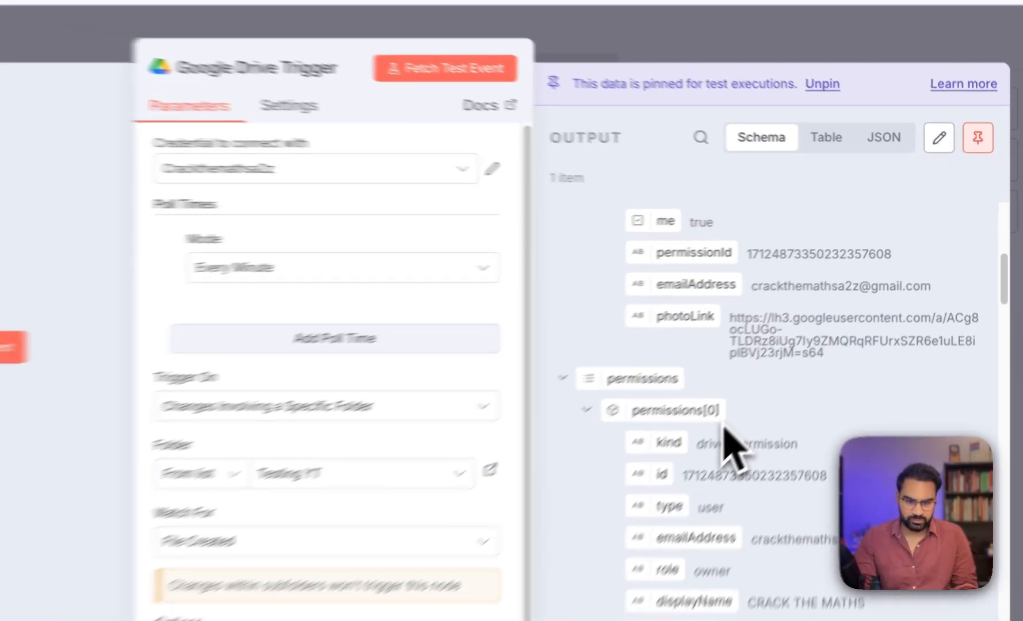
{"action": "scroll", "coordinate": [726, 437], "scroll_direction": "down", "scroll_amount": 10}
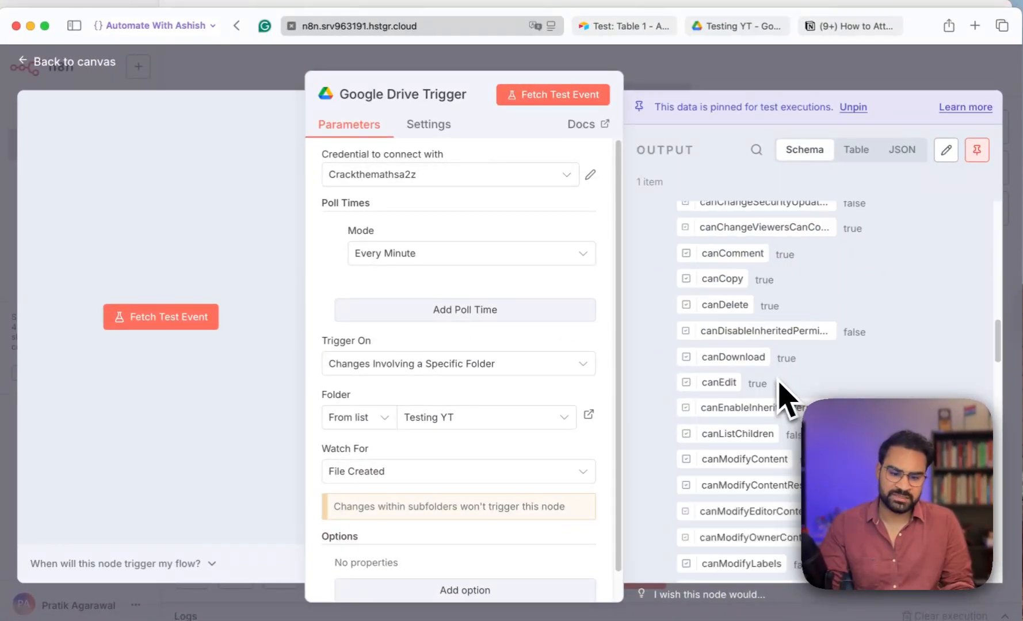
{"action": "scroll", "coordinate": [780, 383], "scroll_direction": "down", "scroll_amount": 15}
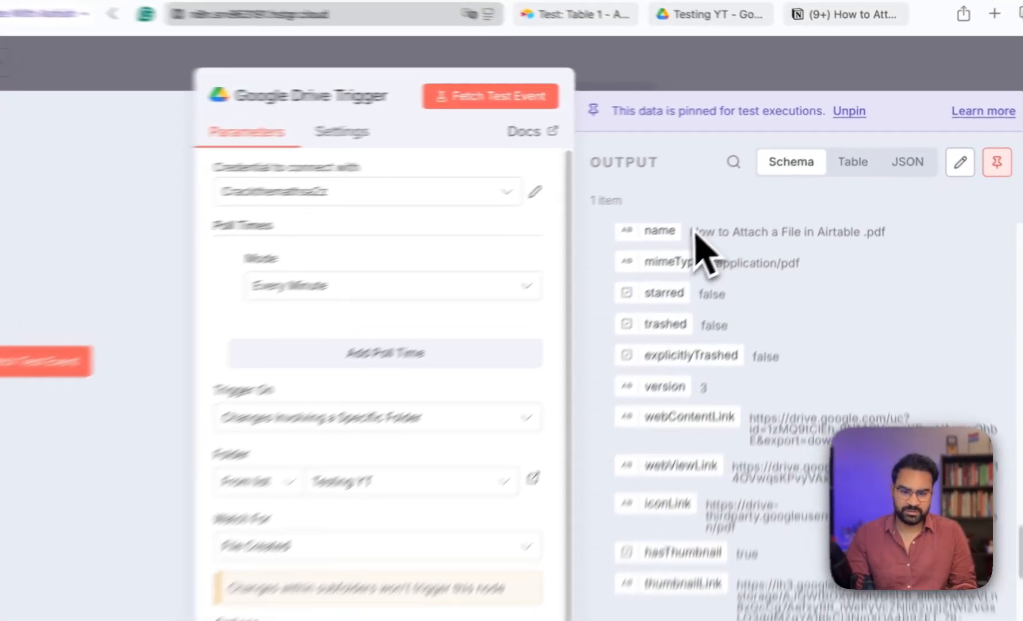
{"action": "left_click_drag", "start_coordinate": [720, 209], "coordinate": [869, 231]}
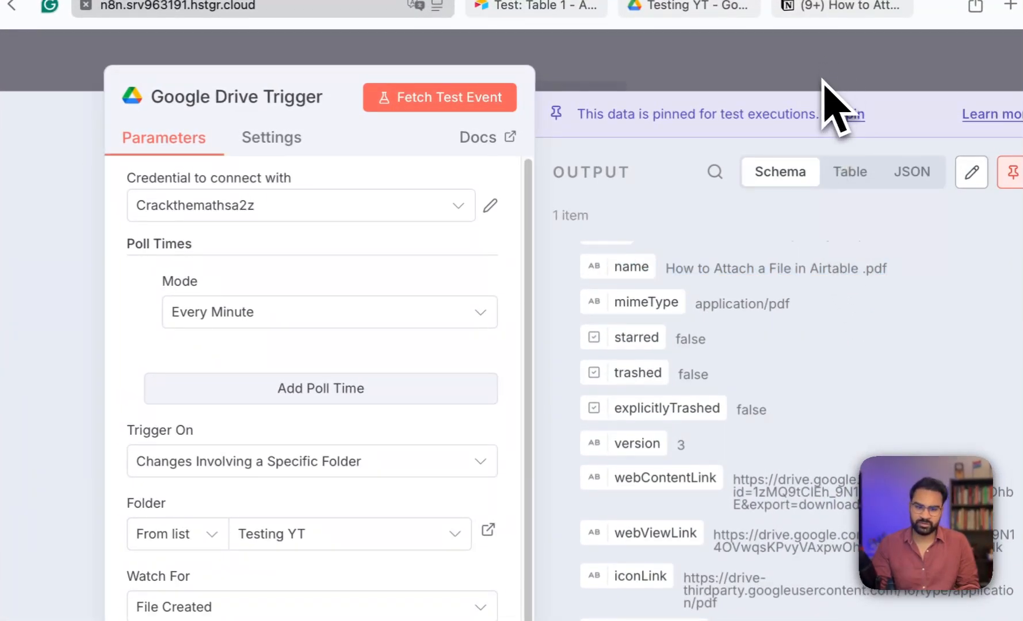
{"action": "left_click", "coordinate": [823, 80]}
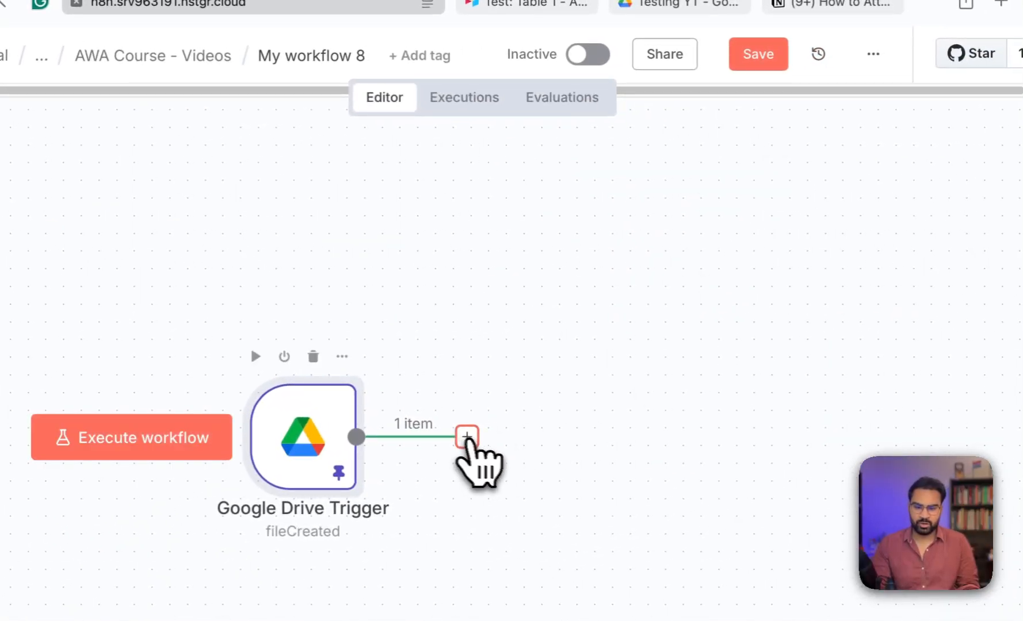
Add a Google Drive Share file node after the Google Drive Trigger.
{"action": "left_click", "coordinate": [466, 437]}
{"action": "type", "text": "google"}
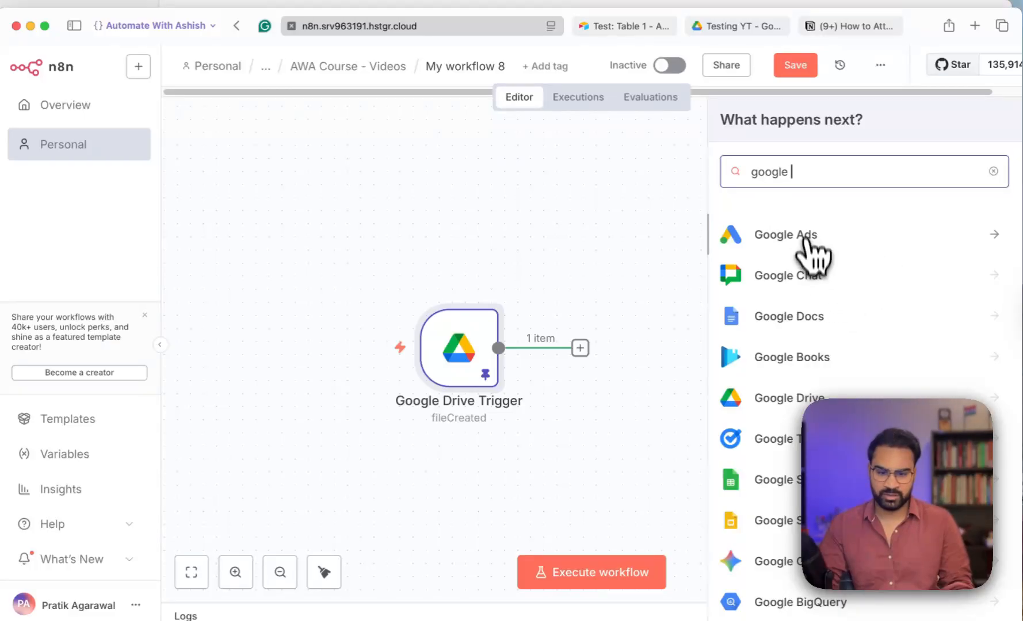
{"action": "left_click", "coordinate": [797, 400]}
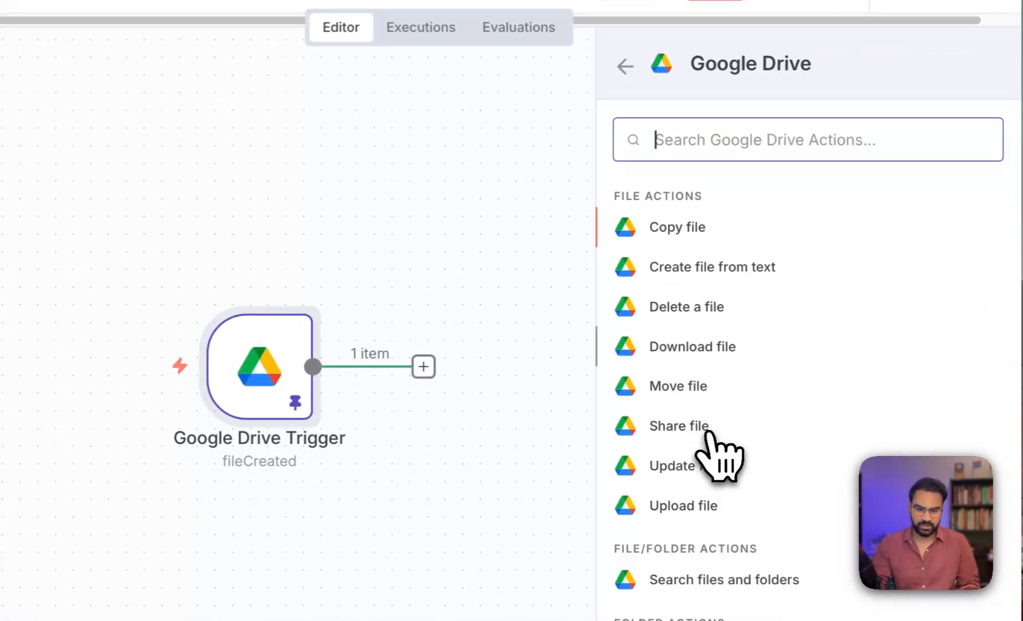
{"action": "scroll", "coordinate": [714, 311], "scroll_direction": "down", "scroll_amount": 2}
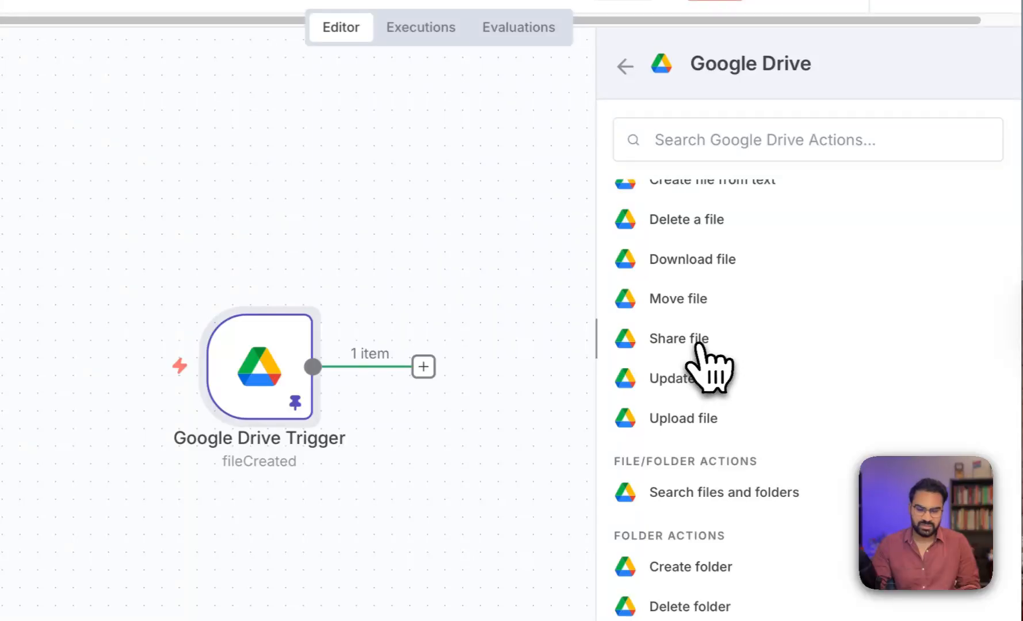
{"action": "left_click", "coordinate": [698, 345]}
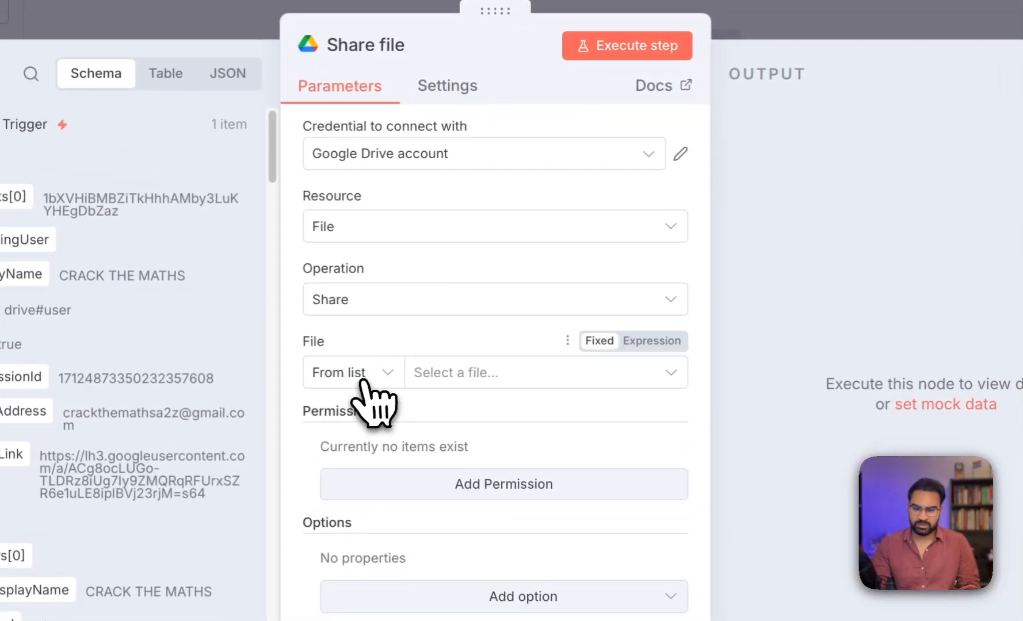
Set the Share file node to select its file By ID and move the node farther from the trigger on the canvas.
{"action": "left_click", "coordinate": [369, 374]}
{"action": "left_click", "coordinate": [342, 500]}
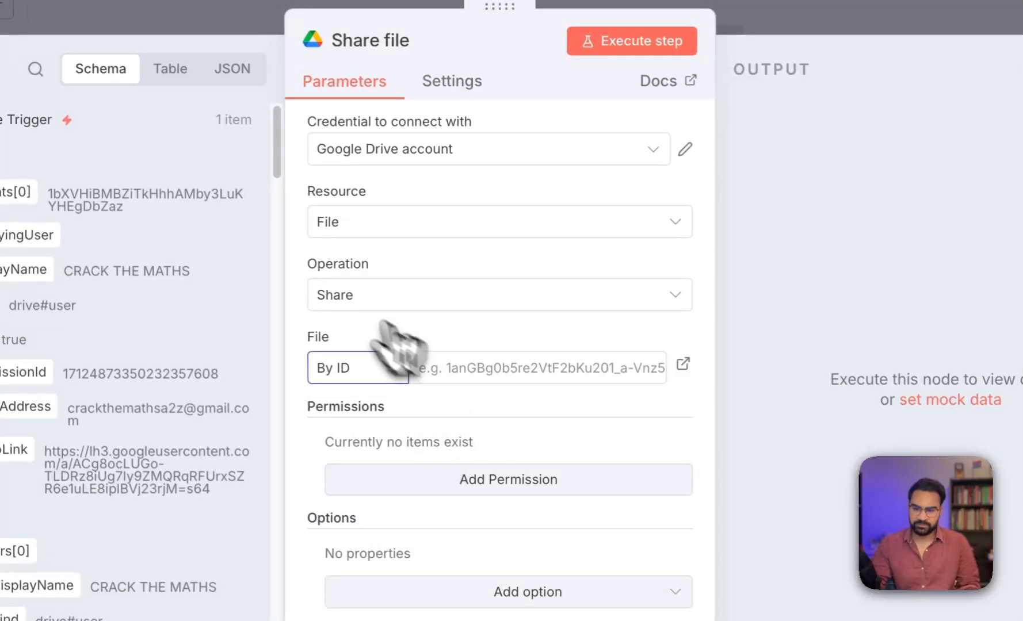
{"action": "left_click", "coordinate": [749, 16]}
{"action": "left_click_drag", "start_coordinate": [633, 442], "coordinate": [683, 442]}
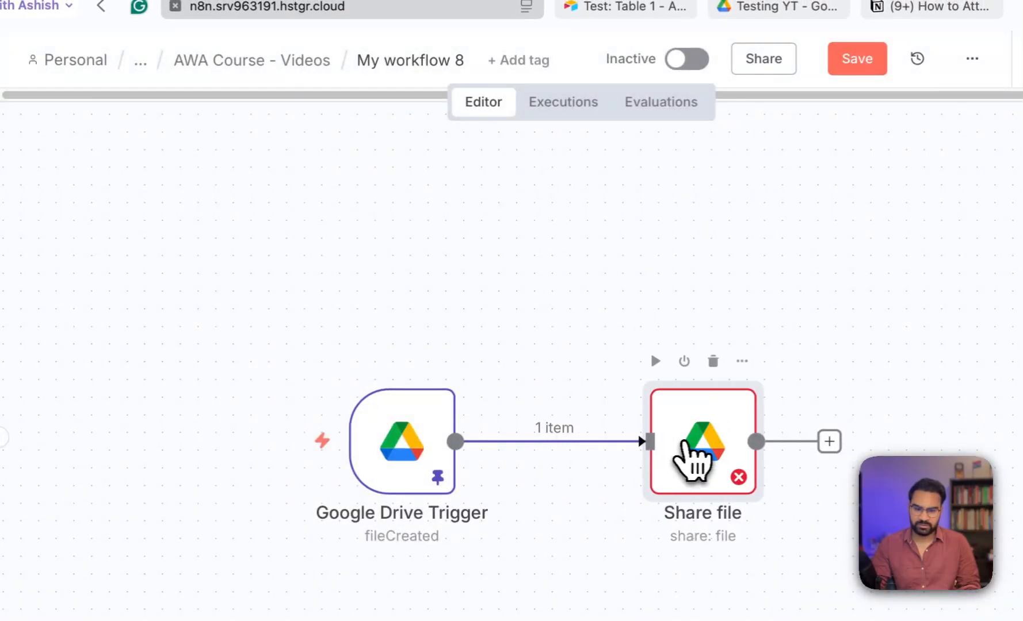
Map the trigger's id field into the Share file node's File value as {{ $json.id }} and execute the step.
{"action": "double_click", "coordinate": [685, 446]}
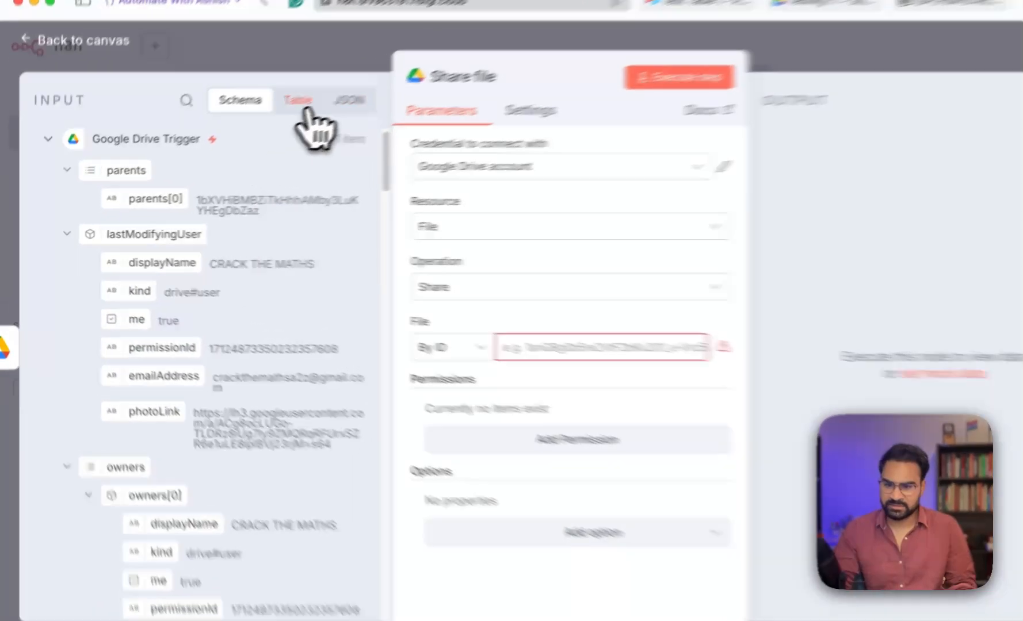
{"action": "left_click", "coordinate": [266, 115]}
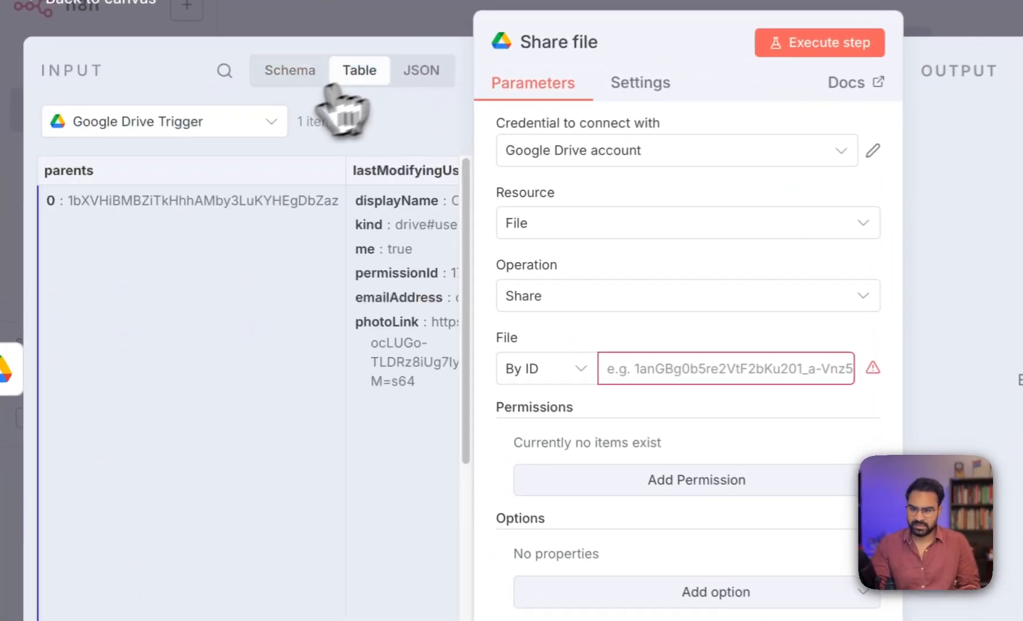
{"action": "left_click_drag", "start_coordinate": [36, 589], "coordinate": [183, 589]}
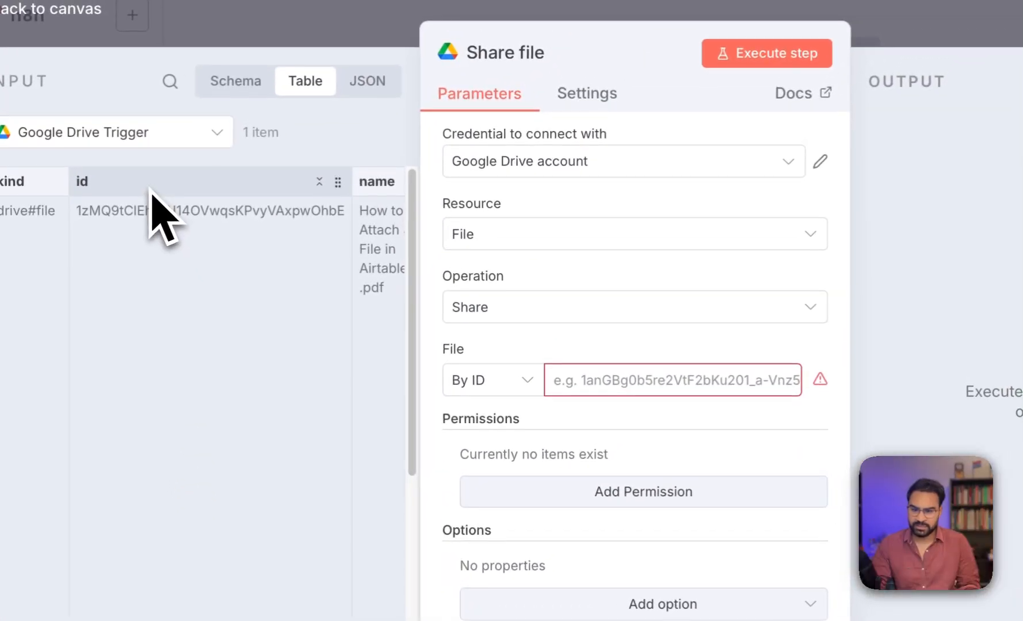
{"action": "left_click_drag", "start_coordinate": [206, 64], "coordinate": [539, 176]}
{"action": "left_click_drag", "start_coordinate": [486, 314], "coordinate": [639, 380]}
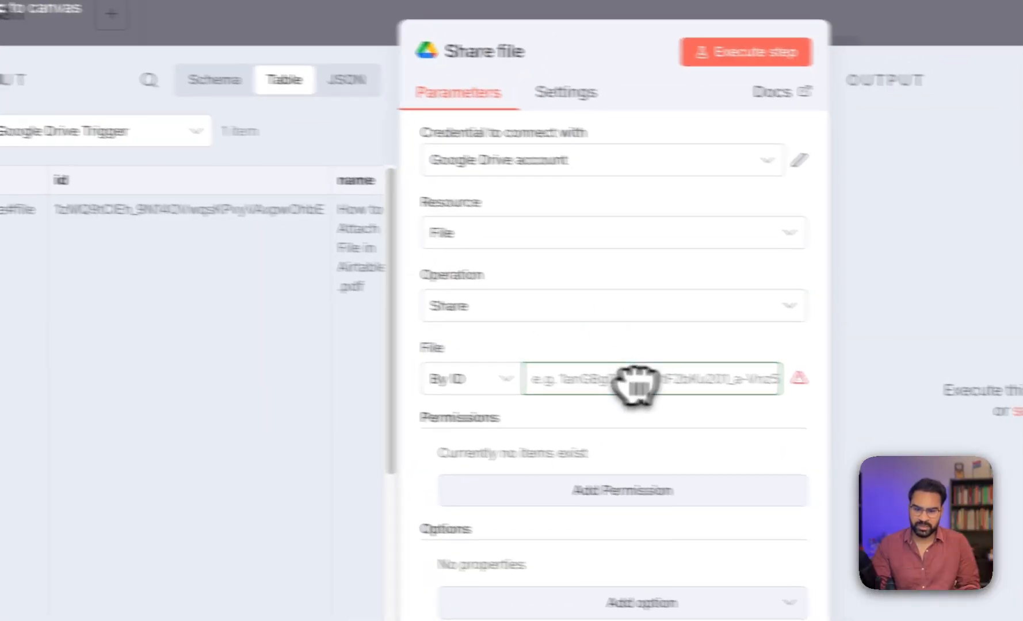
{"action": "left_click", "coordinate": [315, 485]}
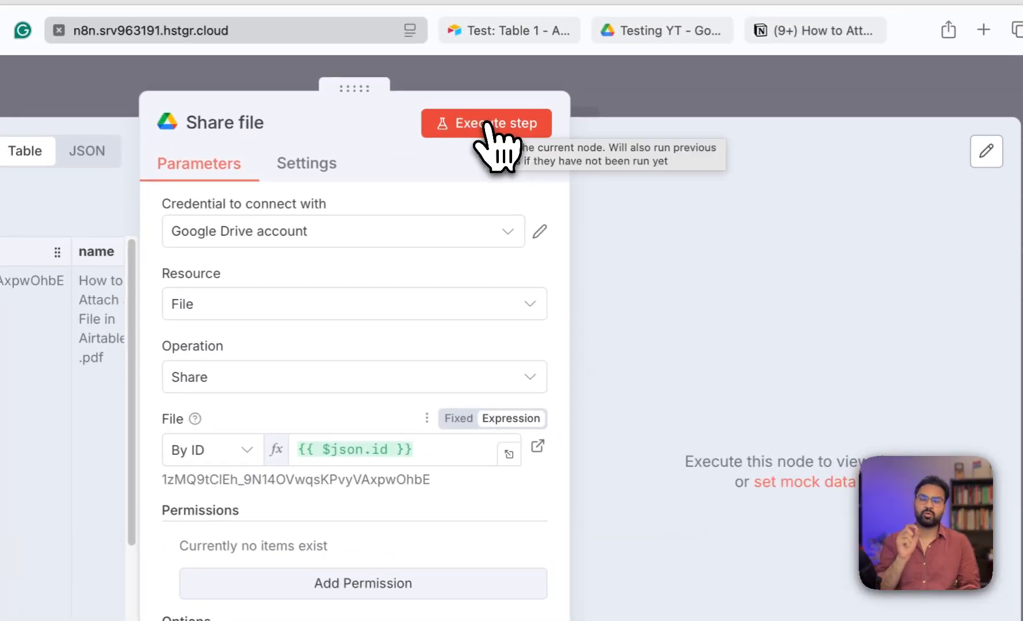
{"action": "left_click", "coordinate": [488, 124]}
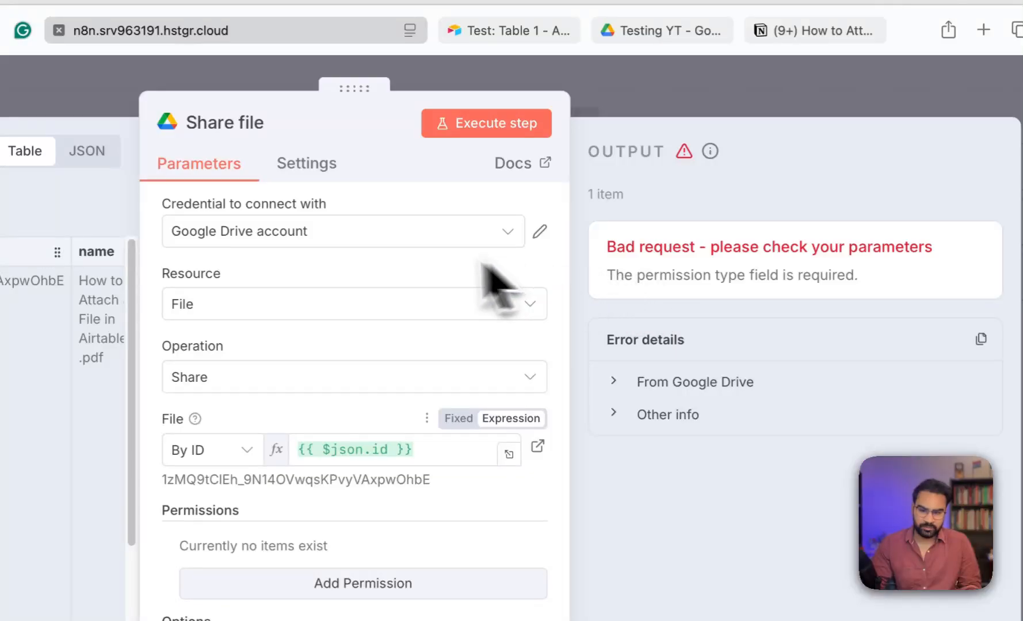
Switch the Share file node's credential to Crackthemathsa2z and execute the step again.
{"action": "left_click_drag", "start_coordinate": [753, 252], "coordinate": [984, 257]}
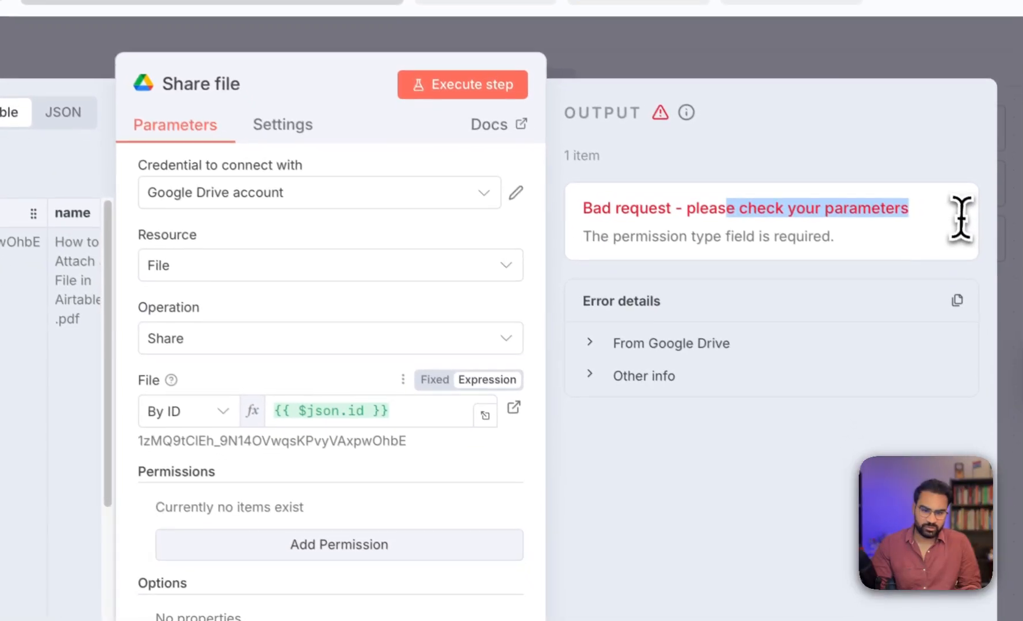
{"action": "left_click", "coordinate": [920, 287]}
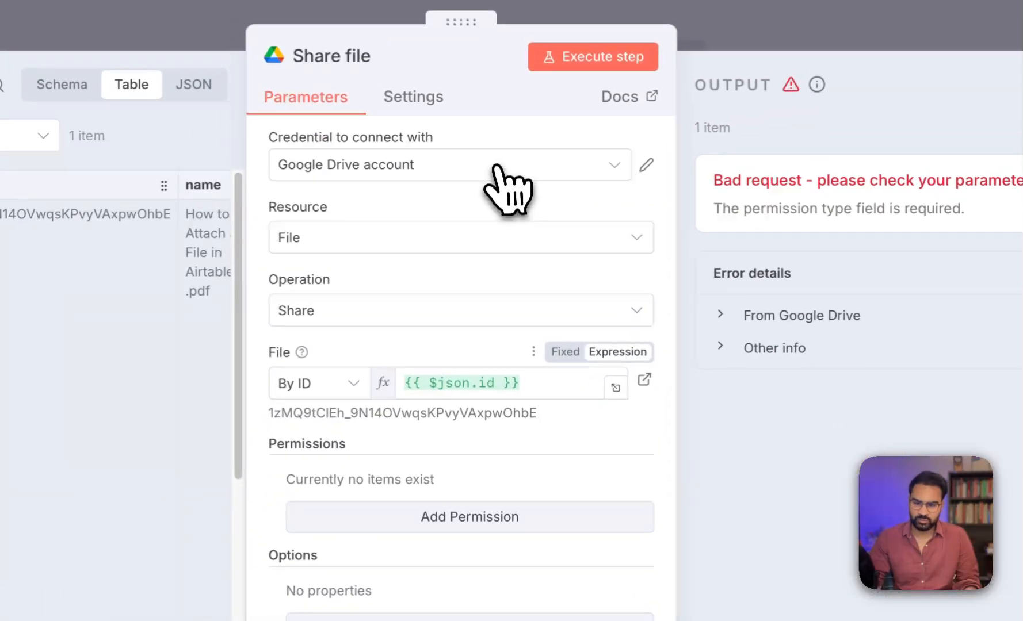
{"action": "left_click", "coordinate": [366, 46]}
{"action": "left_click", "coordinate": [413, 282]}
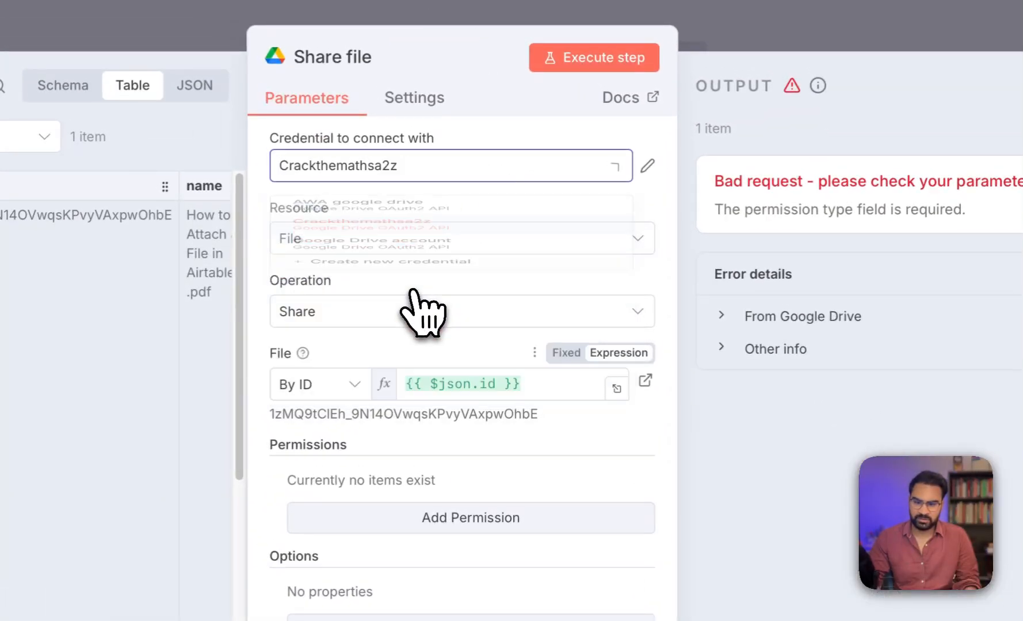
{"action": "left_click", "coordinate": [604, 67]}
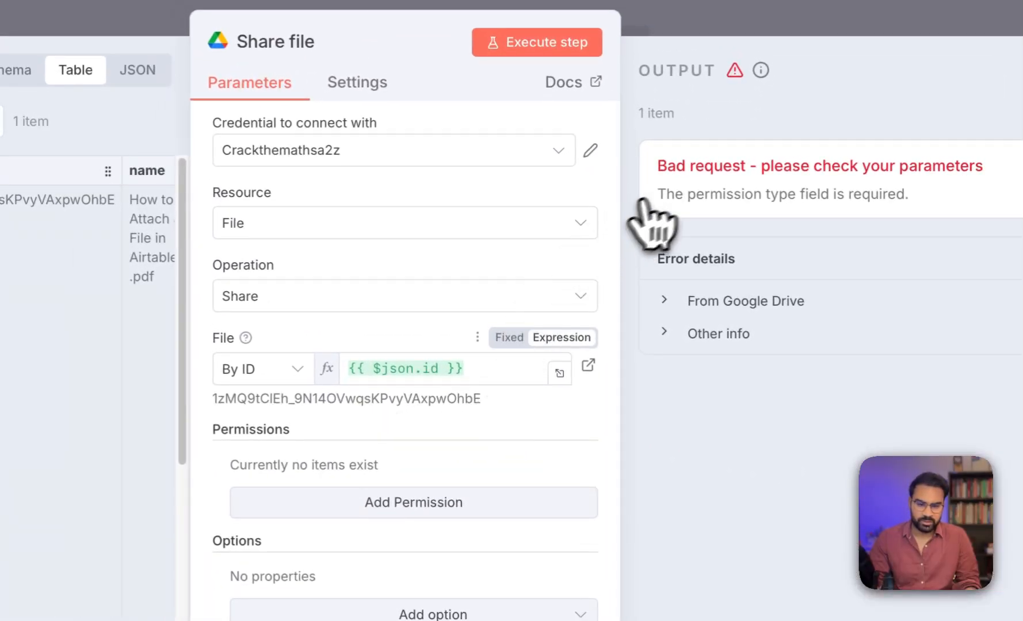
{"action": "left_click_drag", "start_coordinate": [726, 191], "coordinate": [907, 195]}
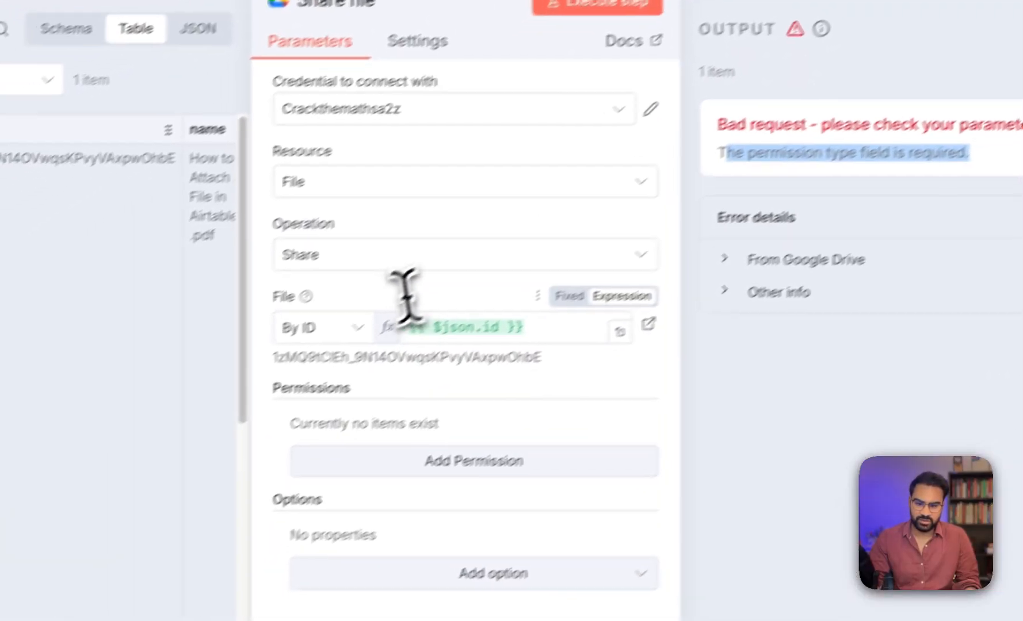
Add a permission with role Writer and type Anyone to the Share file node, execute the step and return to the canvas.
{"action": "left_click", "coordinate": [463, 446]}
{"action": "left_click", "coordinate": [478, 440]}
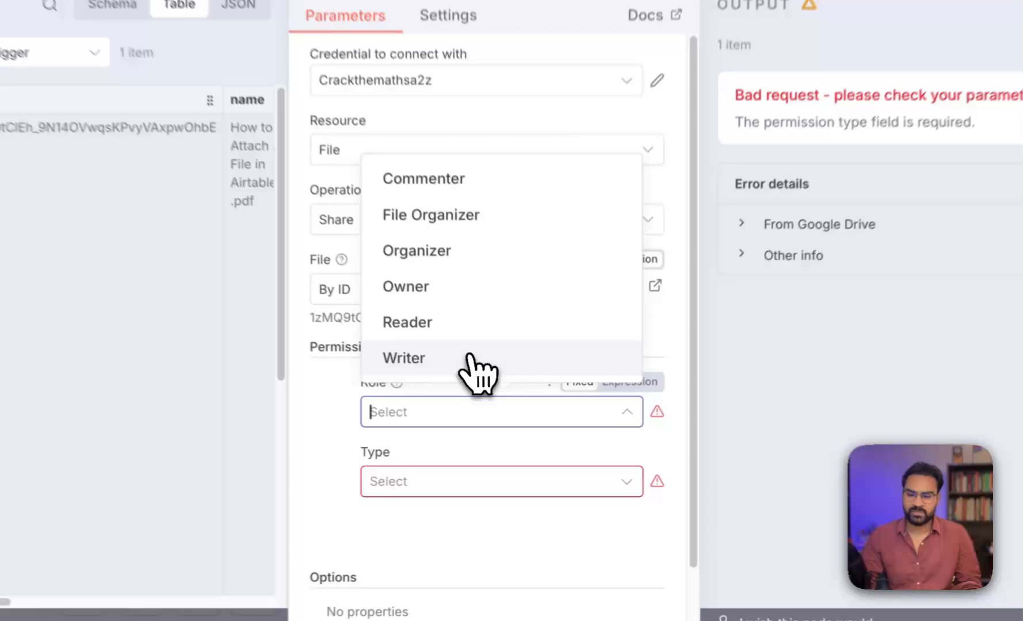
{"action": "left_click", "coordinate": [473, 392]}
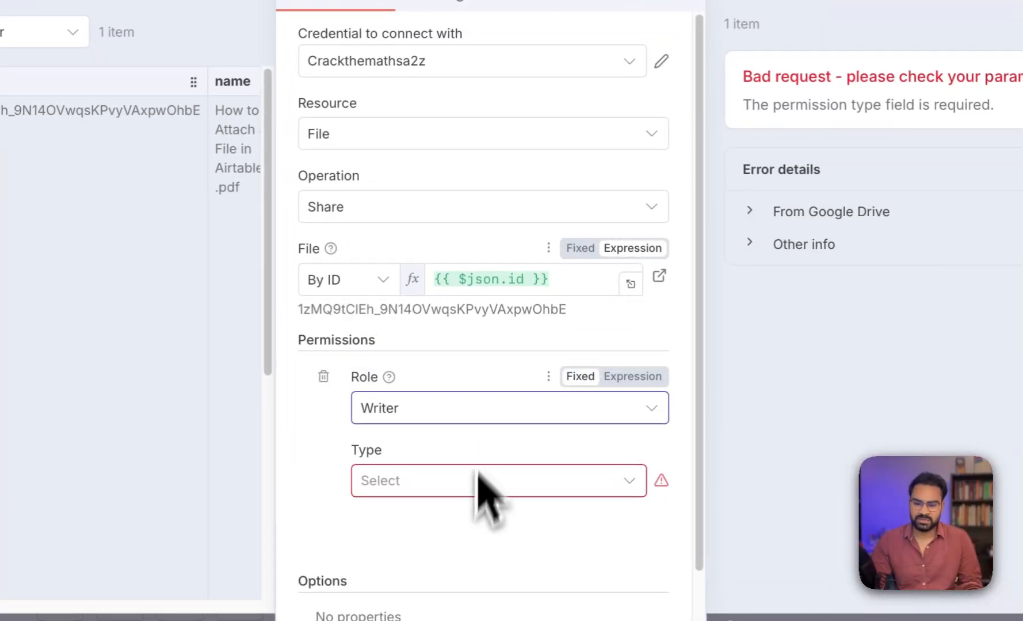
{"action": "left_click", "coordinate": [493, 490]}
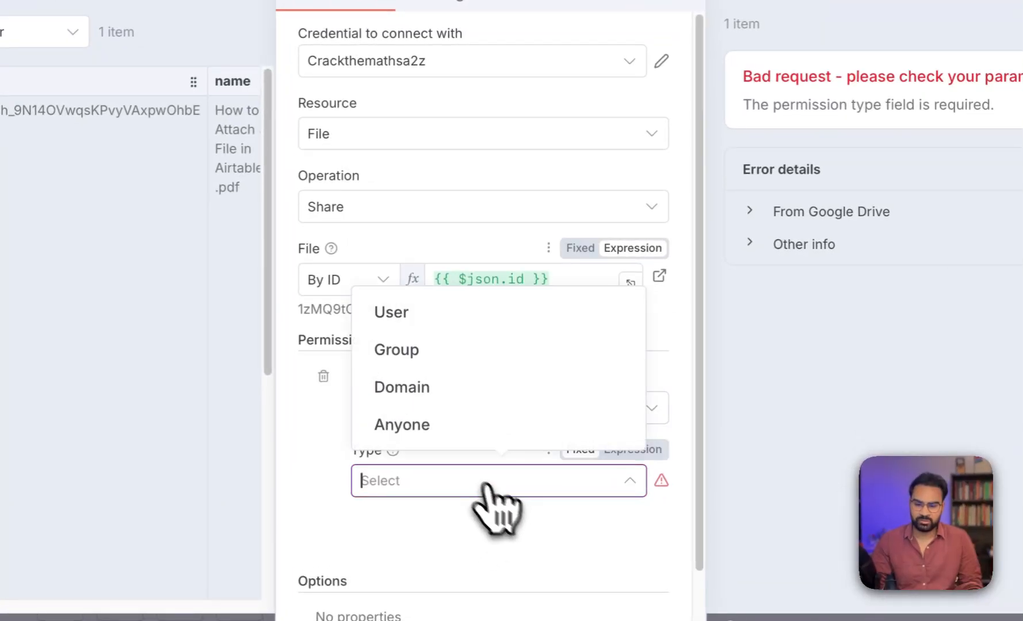
{"action": "left_click", "coordinate": [454, 429]}
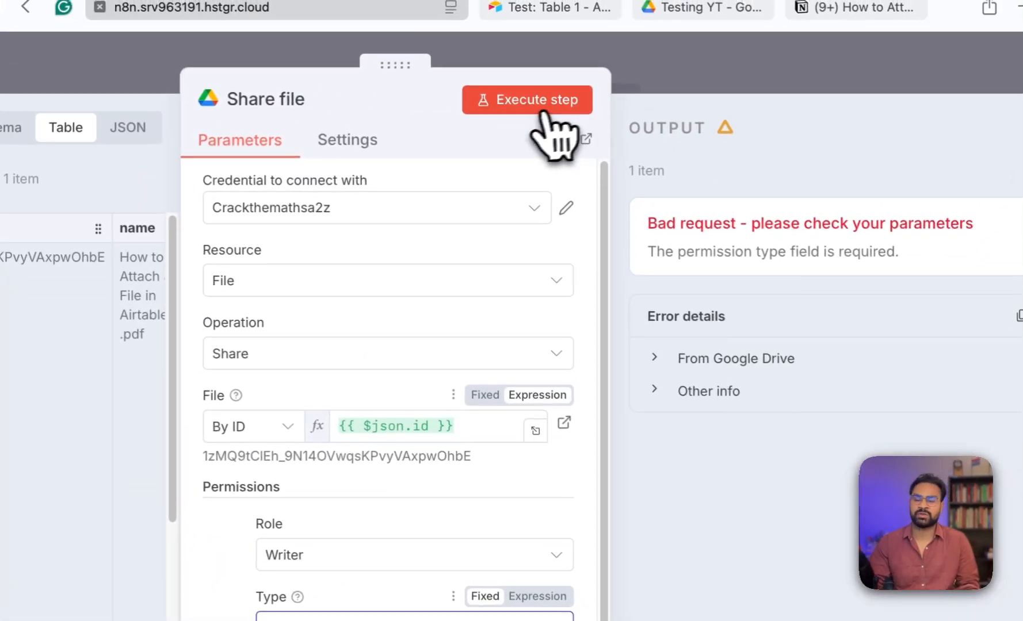
{"action": "left_click", "coordinate": [541, 109]}
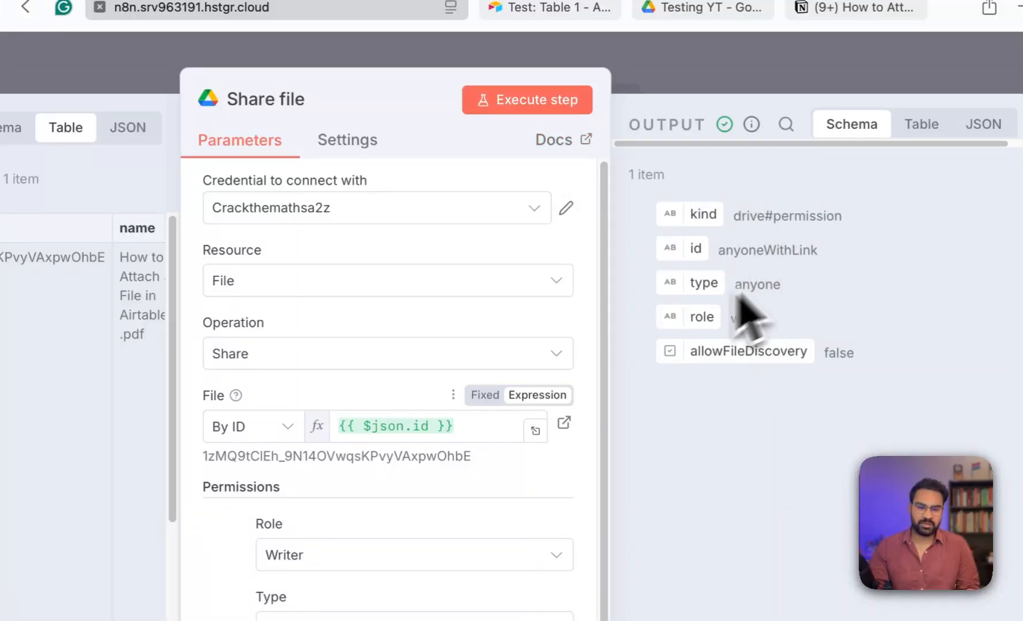
{"action": "left_click", "coordinate": [900, 68]}
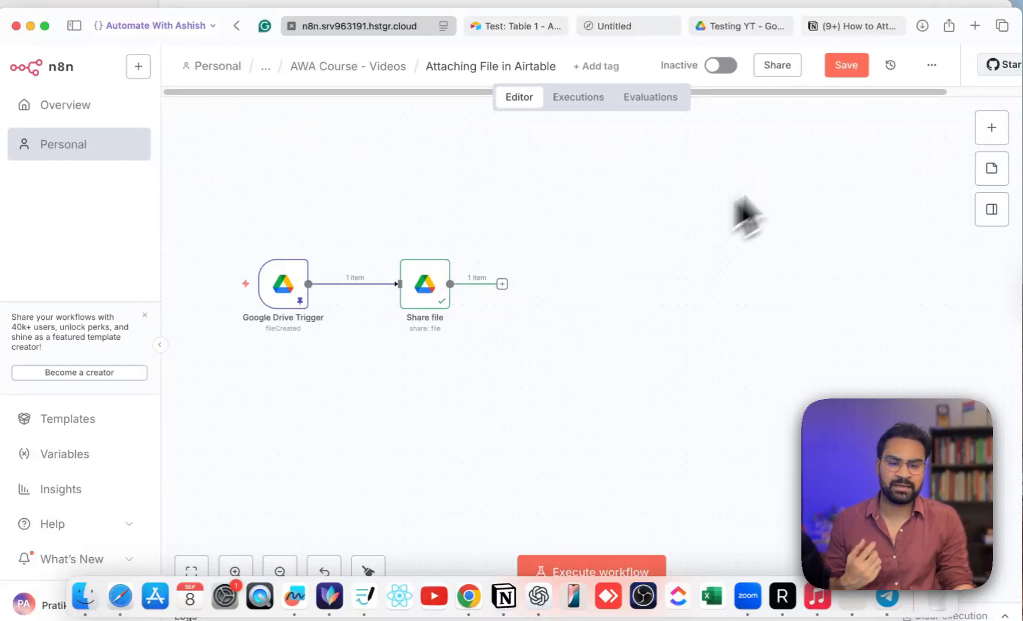
Add an Edit Fields (Set) node and place it in line after the Share file node on the canvas.
{"action": "left_click", "coordinate": [991, 128]}
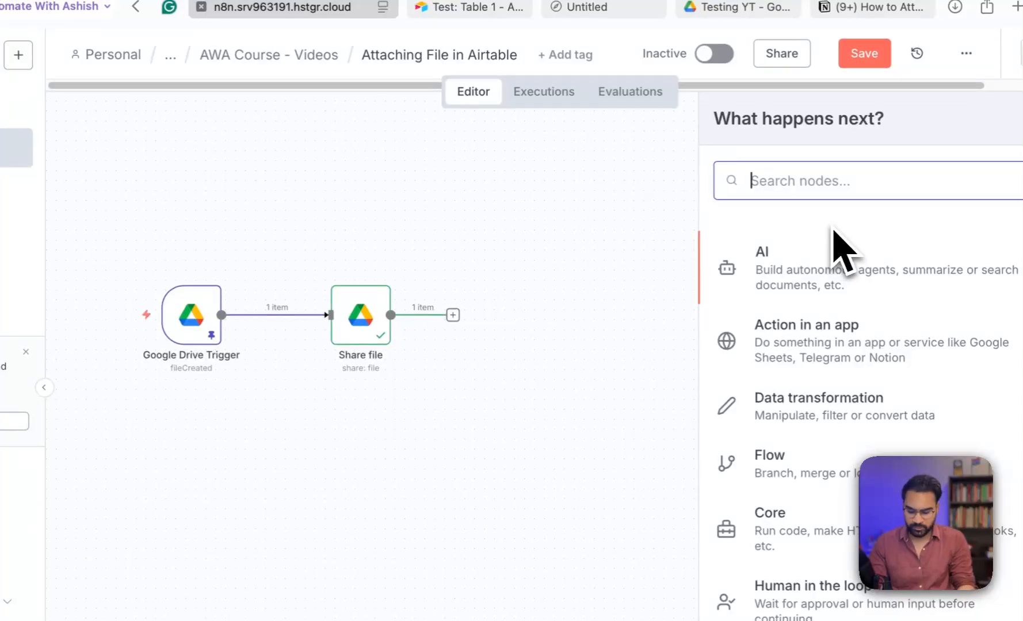
{"action": "type", "text": "set"}
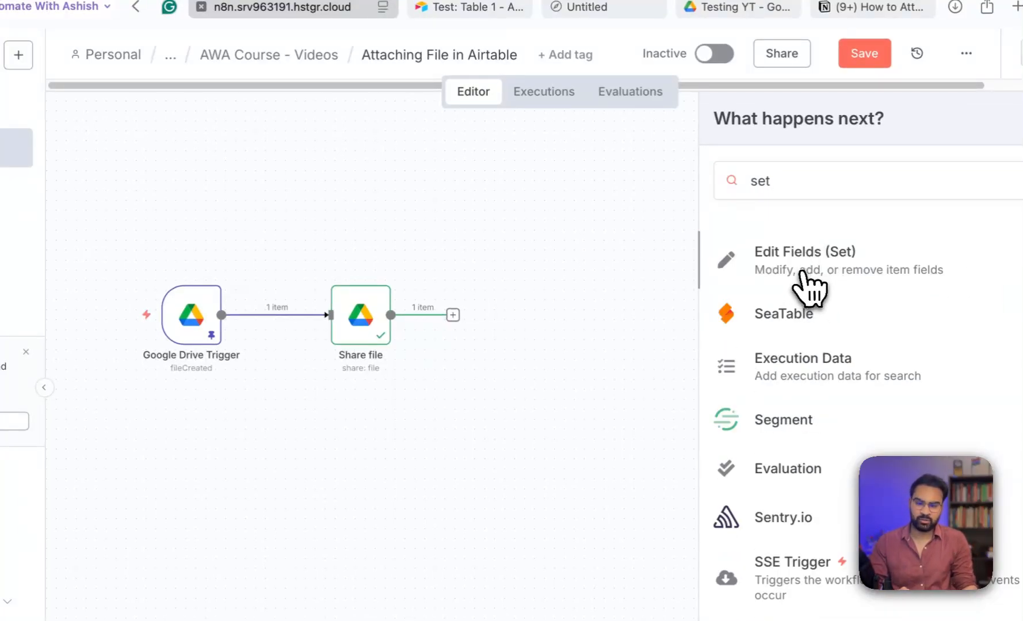
{"action": "left_click", "coordinate": [806, 256]}
{"action": "left_click", "coordinate": [747, 98]}
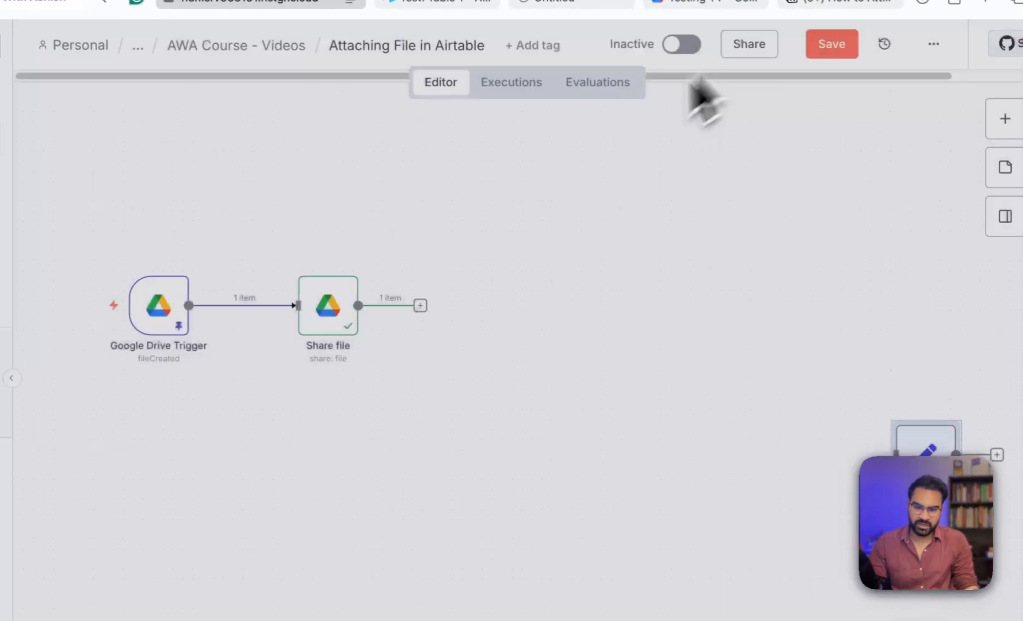
{"action": "left_click_drag", "start_coordinate": [931, 449], "coordinate": [502, 301]}
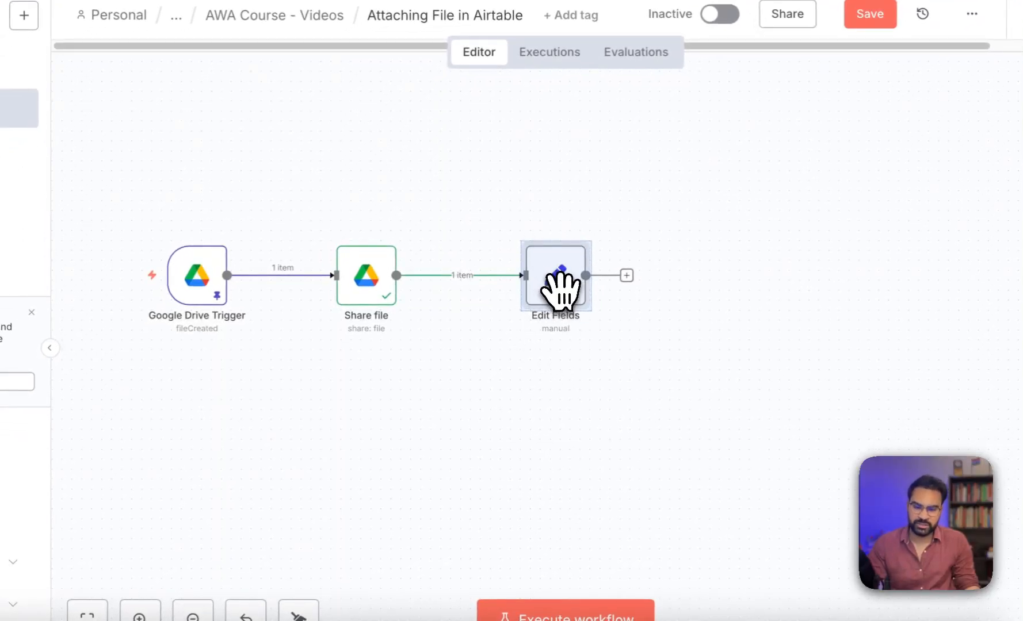
{"action": "left_click", "coordinate": [741, 427]}
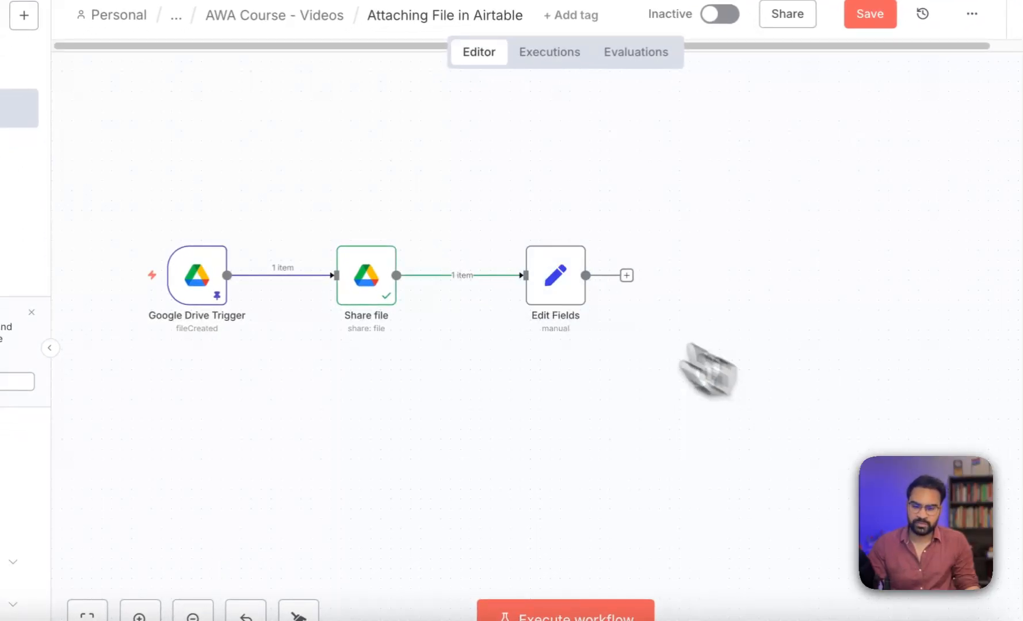
Map the Google Drive Trigger's name field into the Edit Fields node's fields to set.
{"action": "double_click", "coordinate": [559, 284]}
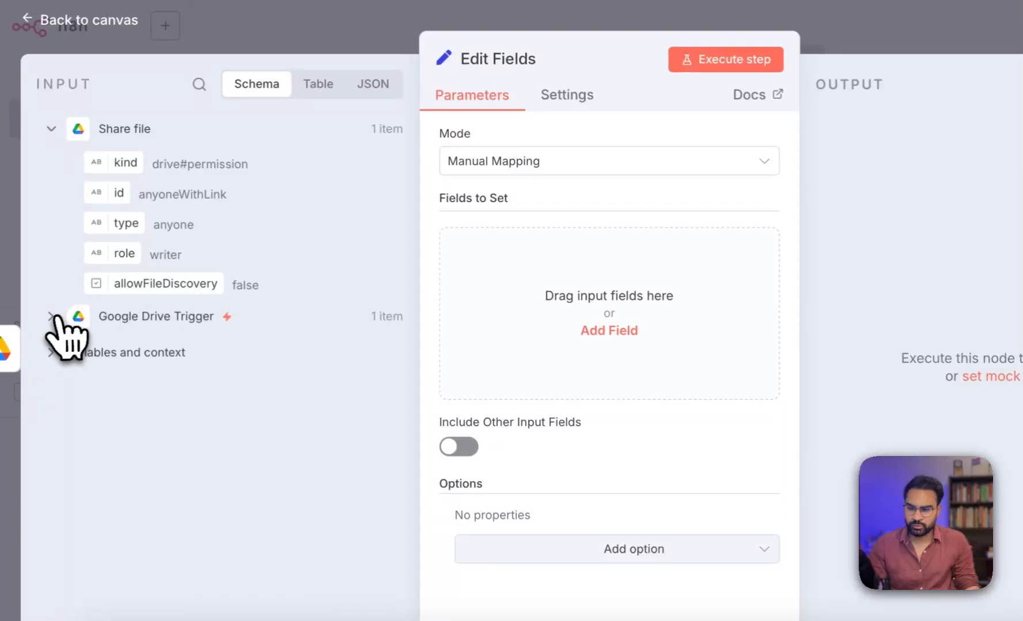
{"action": "left_click", "coordinate": [50, 316]}
{"action": "scroll", "coordinate": [211, 424], "scroll_direction": "down", "scroll_amount": 3}
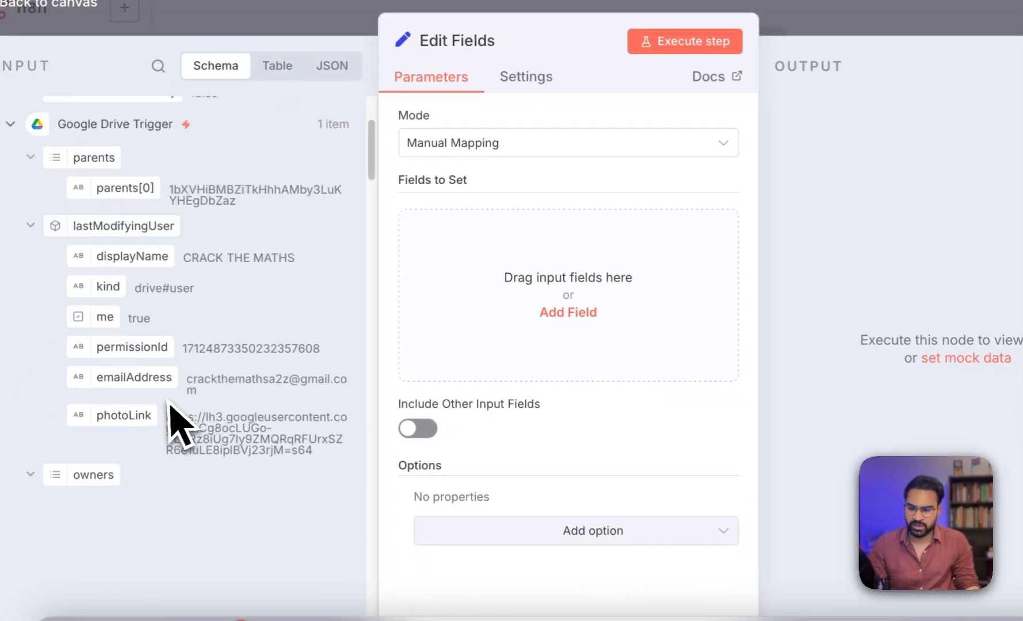
{"action": "scroll", "coordinate": [172, 408], "scroll_direction": "down", "scroll_amount": 5}
{"action": "scroll", "coordinate": [172, 403], "scroll_direction": "down", "scroll_amount": 5}
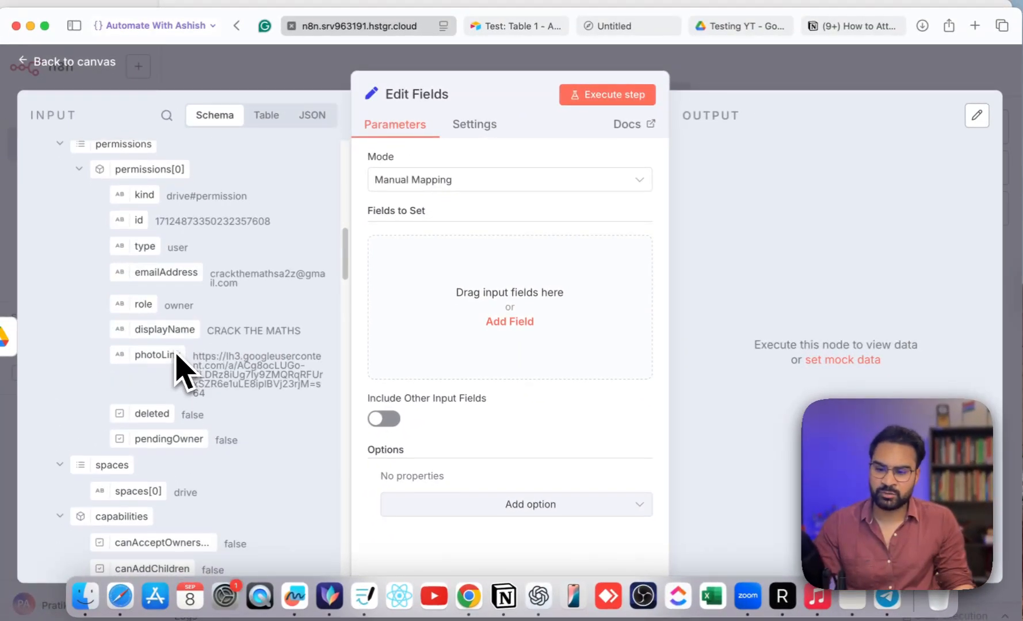
{"action": "scroll", "coordinate": [224, 370], "scroll_direction": "down", "scroll_amount": 10}
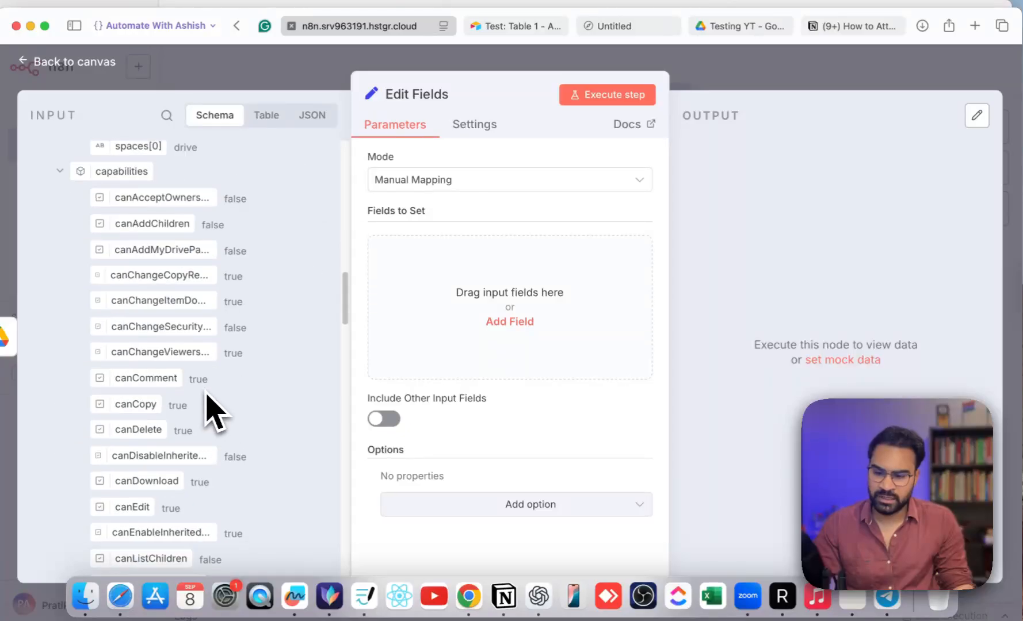
{"action": "scroll", "coordinate": [213, 411], "scroll_direction": "down", "scroll_amount": 15}
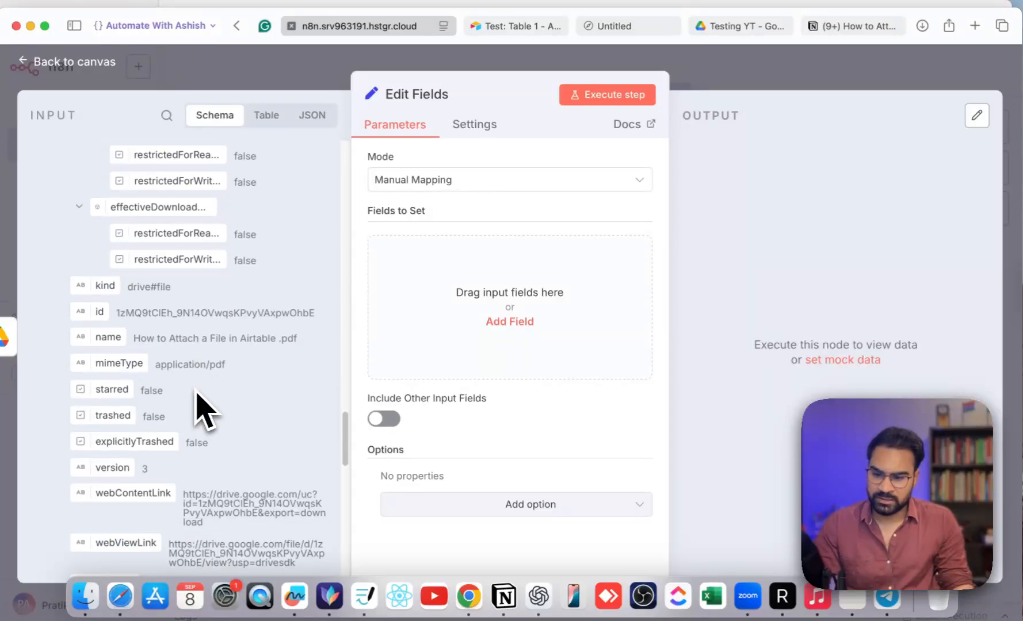
{"action": "scroll", "coordinate": [203, 411], "scroll_direction": "down", "scroll_amount": 1}
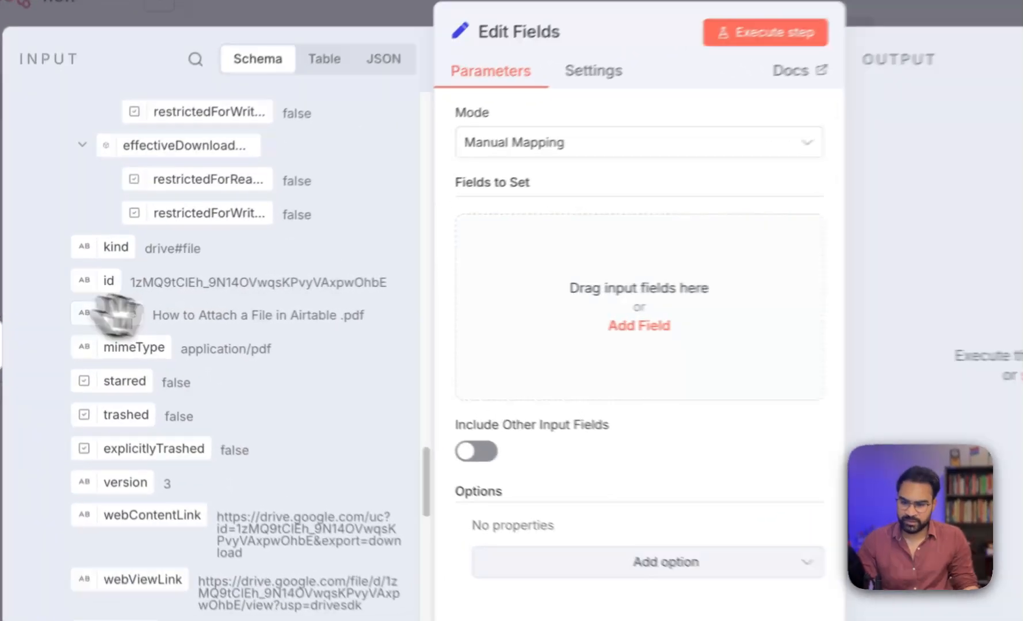
{"action": "left_click_drag", "start_coordinate": [108, 312], "coordinate": [461, 305]}
Map the trigger's webContentLink as a second field in Edit Fields and execute the step.
{"action": "scroll", "coordinate": [194, 410], "scroll_direction": "down", "scroll_amount": 2}
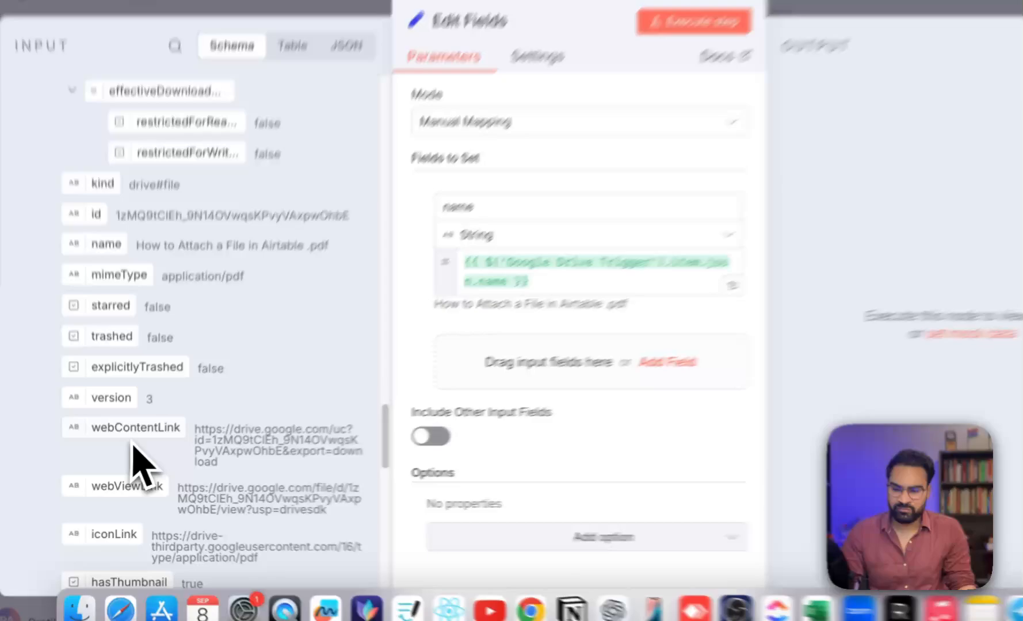
{"action": "left_click_drag", "start_coordinate": [115, 459], "coordinate": [506, 387]}
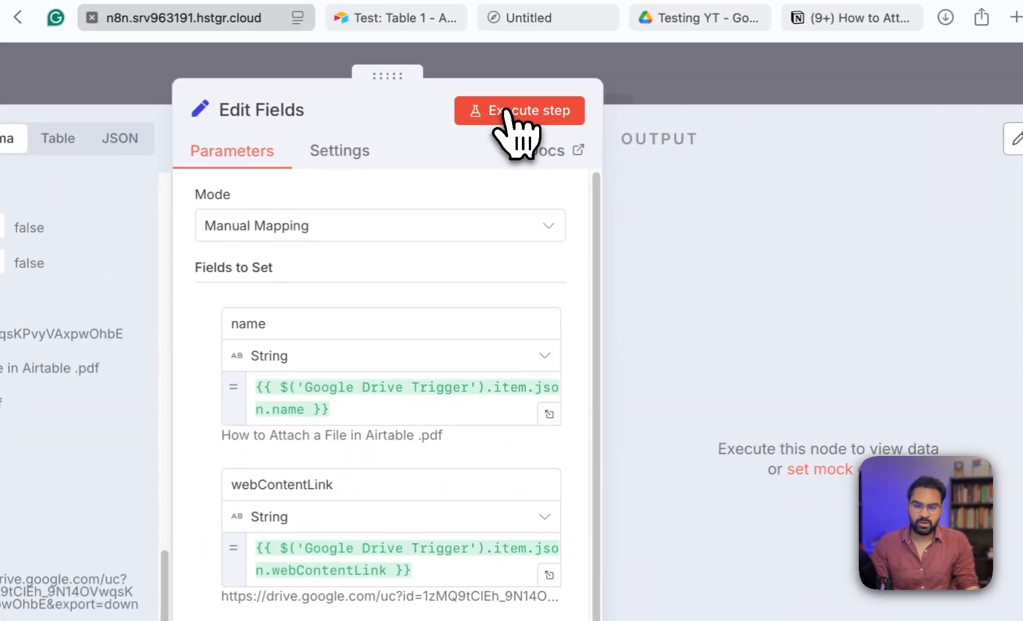
{"action": "left_click", "coordinate": [510, 115]}
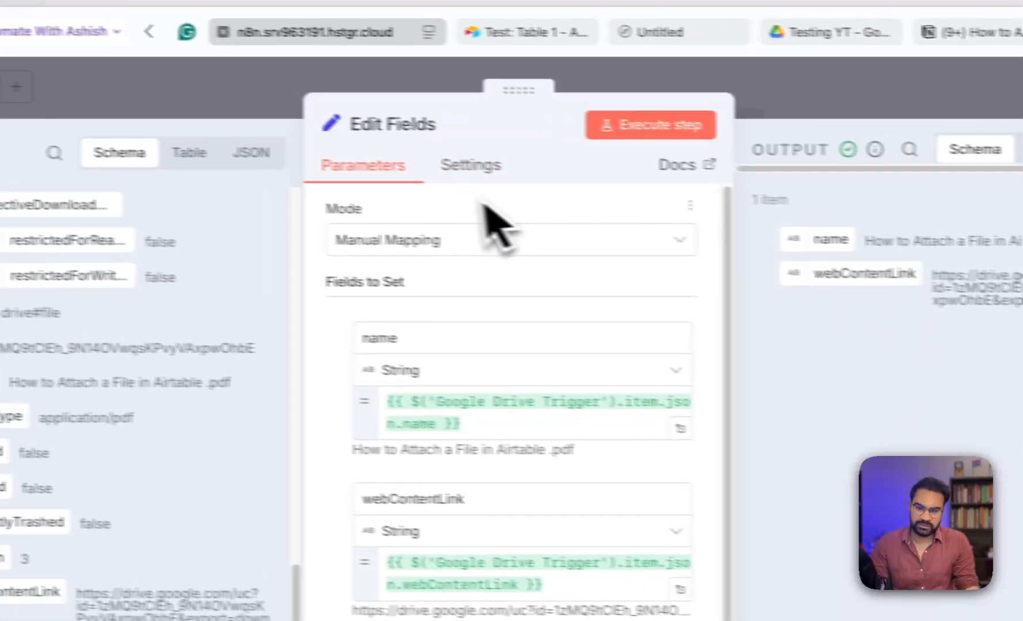
Rename the Edit Fields node as Required Data and move it slightly closer to Share file on the canvas.
{"action": "left_click", "coordinate": [290, 112]}
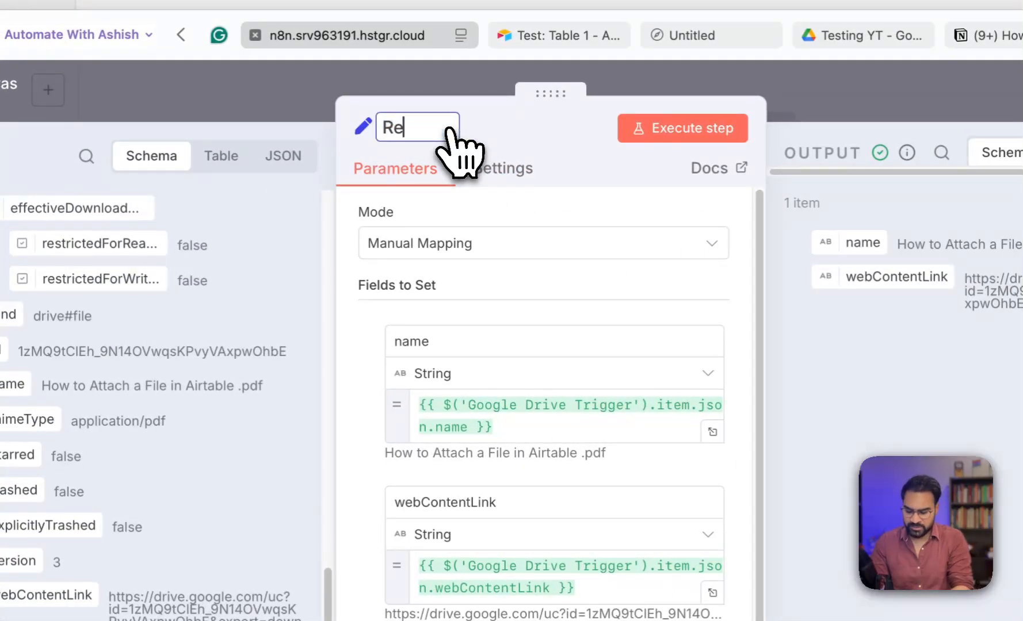
{"action": "type", "text": "Required Data"}
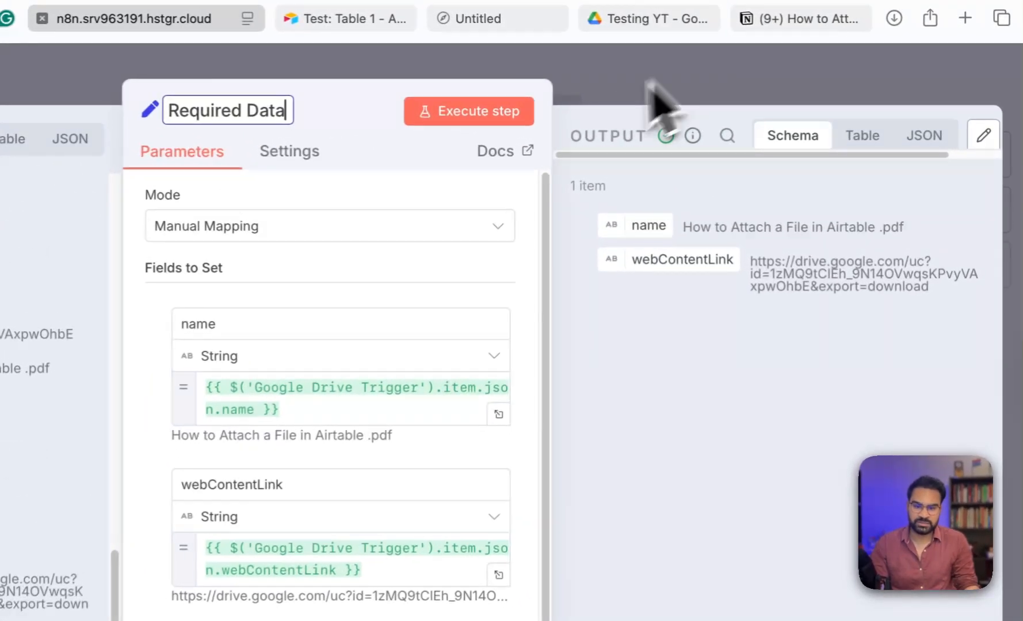
{"action": "left_click", "coordinate": [742, 79]}
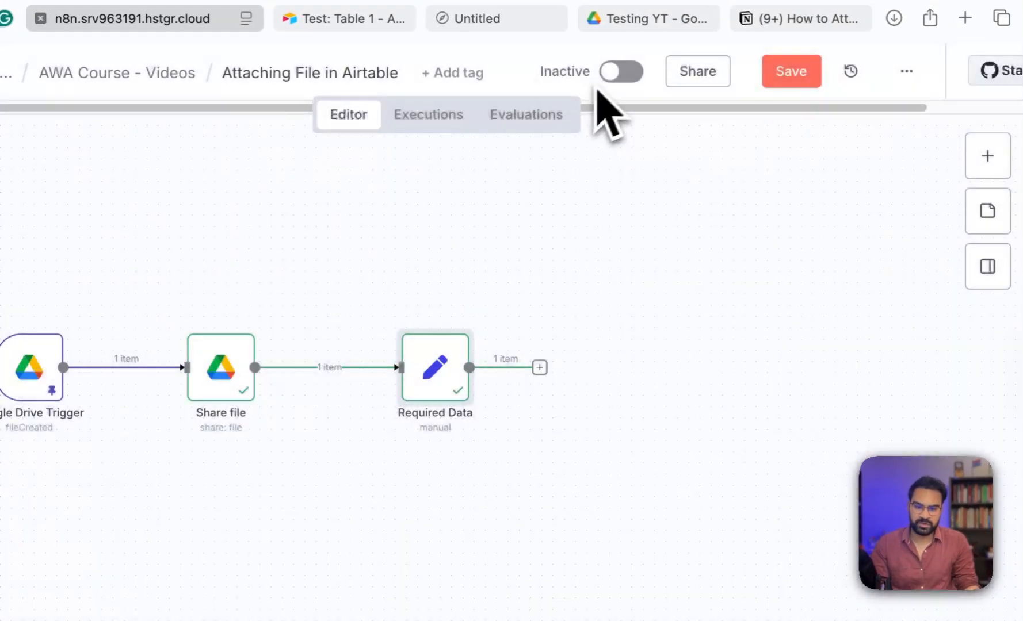
{"action": "left_click_drag", "start_coordinate": [445, 374], "coordinate": [423, 374]}
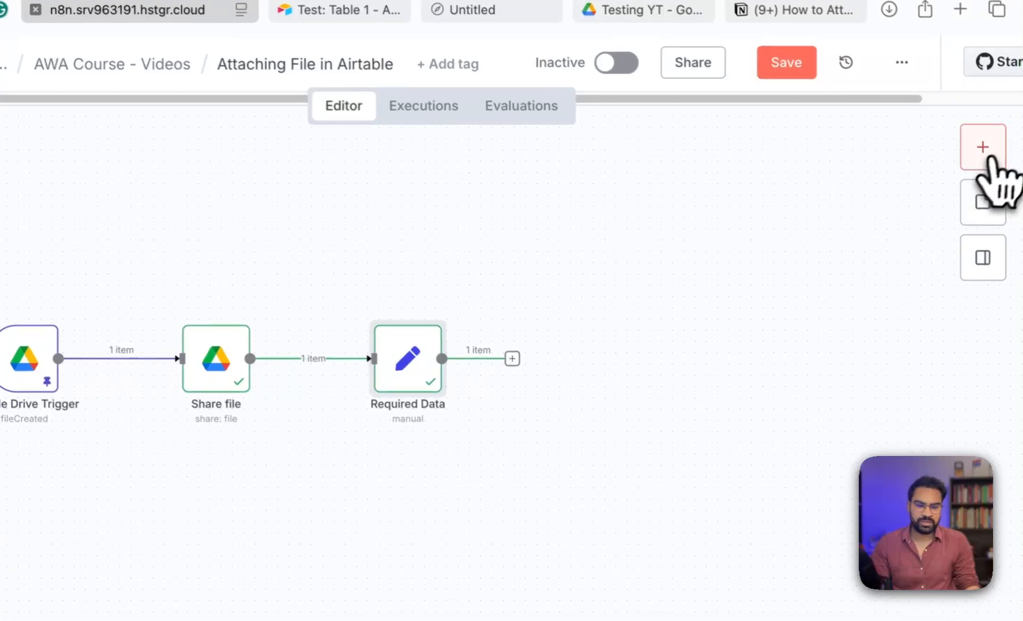
Add an Airtable Create a record node after the Required Data node.
{"action": "left_click", "coordinate": [987, 155]}
{"action": "type", "text": "airt"}
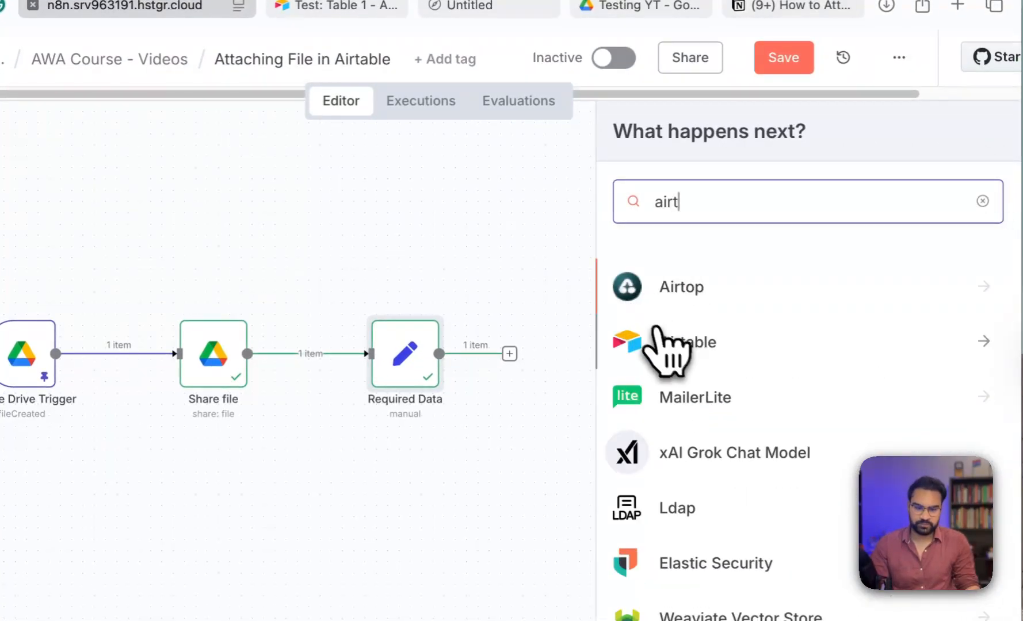
{"action": "left_click", "coordinate": [657, 339]}
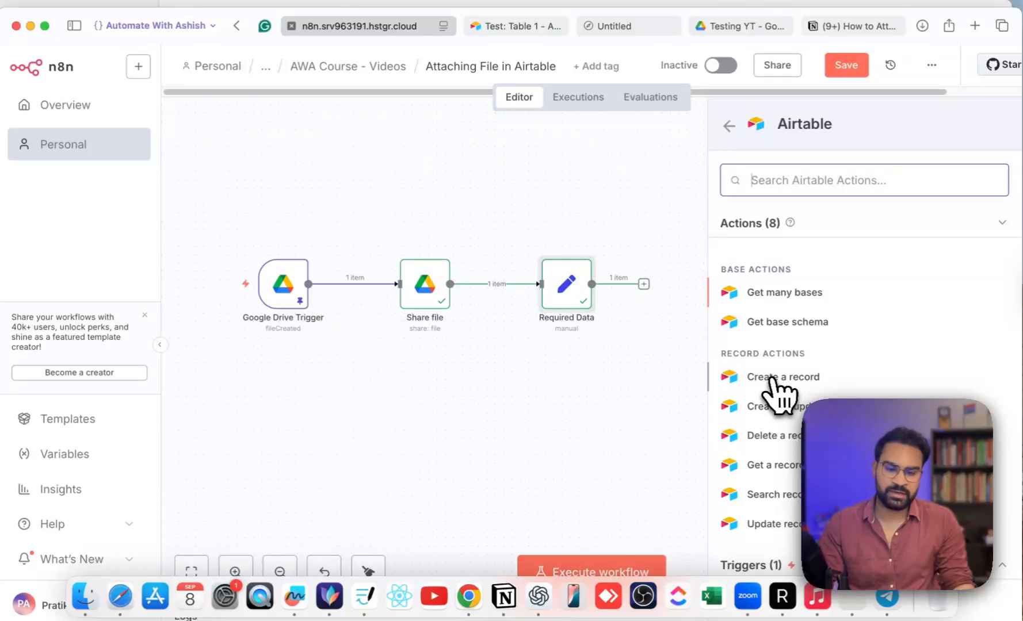
{"action": "left_click", "coordinate": [817, 378]}
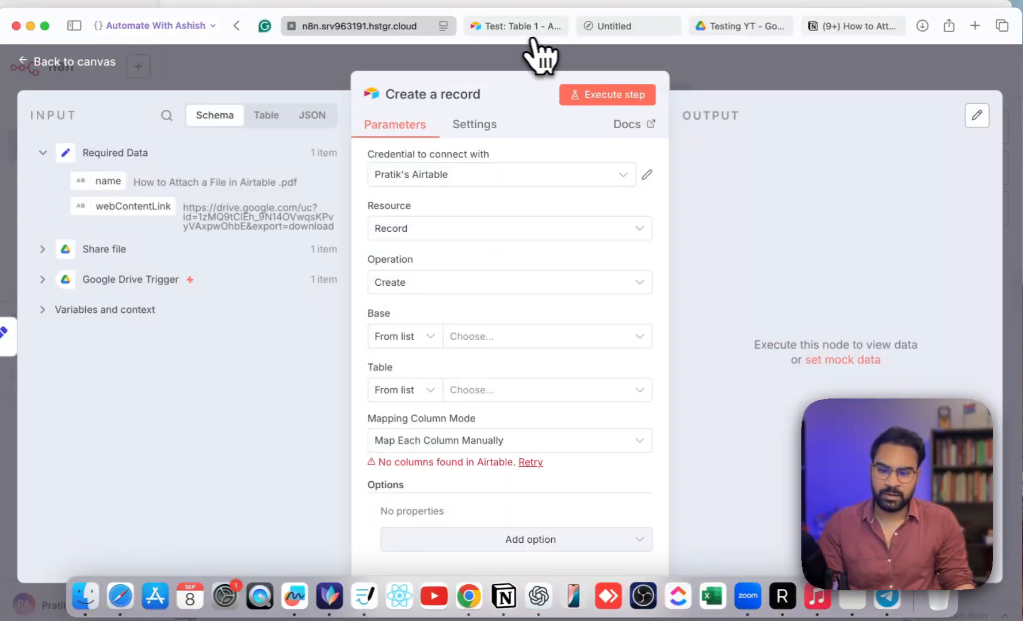
Check the destination table in Airtable, and set the Create a record node's base to Test and its table to Table 1.
{"action": "left_click", "coordinate": [512, 26]}
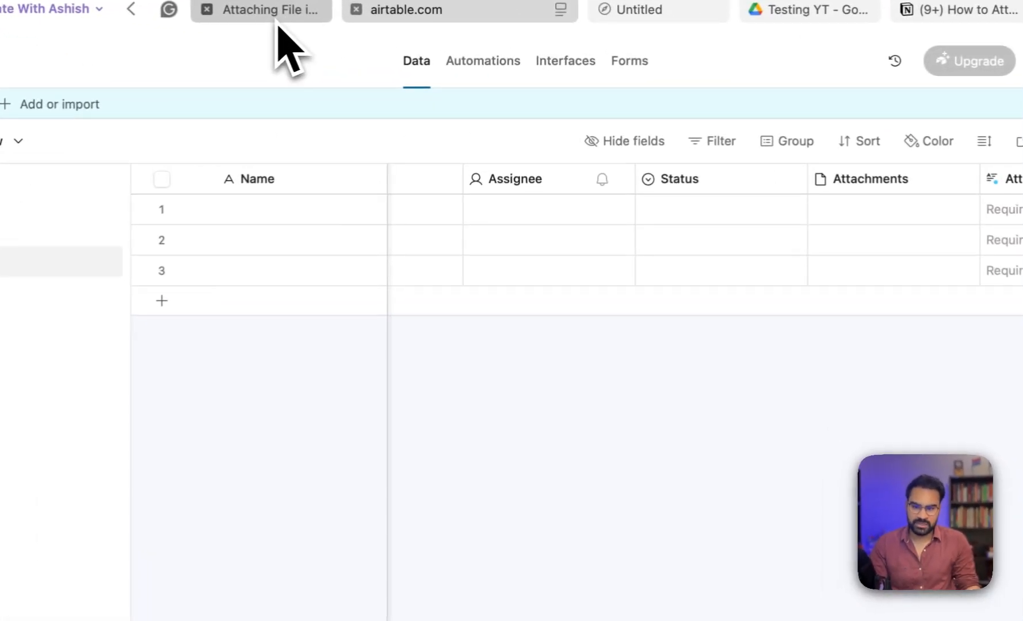
{"action": "left_click", "coordinate": [354, 28]}
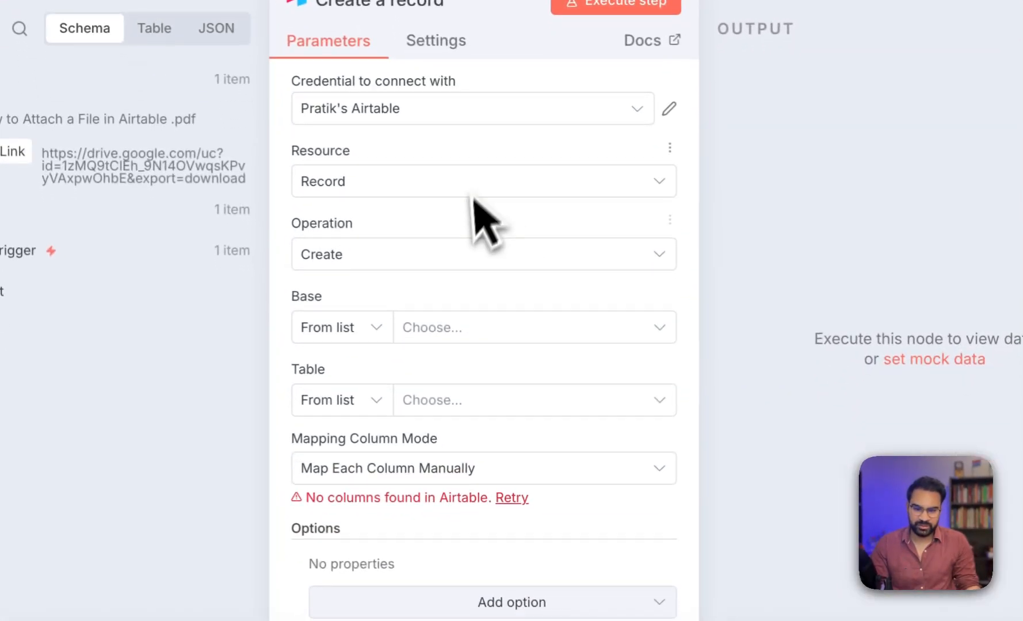
{"action": "left_click", "coordinate": [480, 328]}
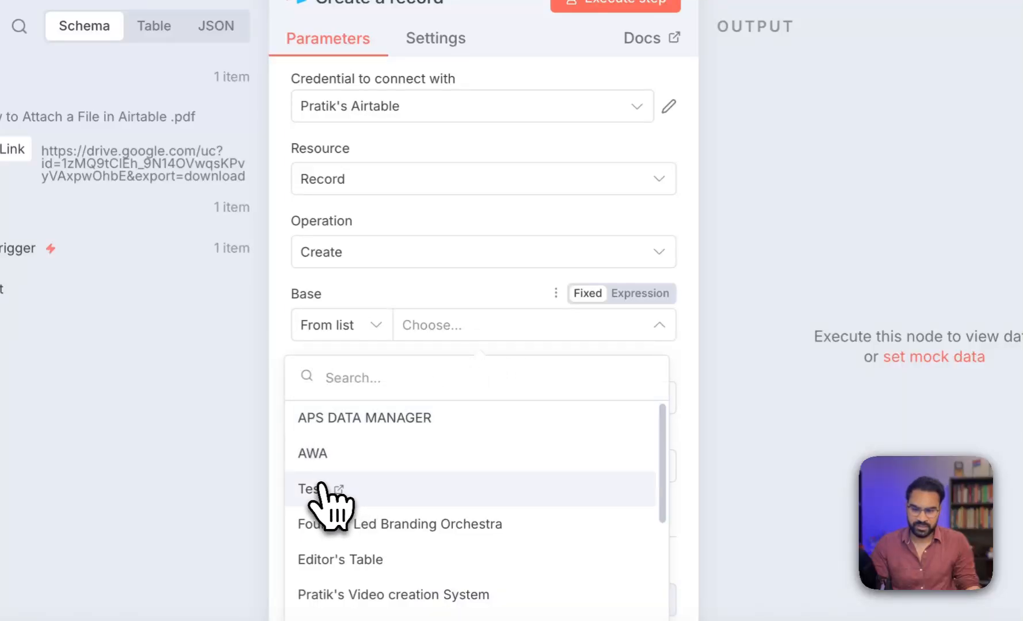
{"action": "left_click", "coordinate": [334, 489]}
{"action": "left_click", "coordinate": [514, 397]}
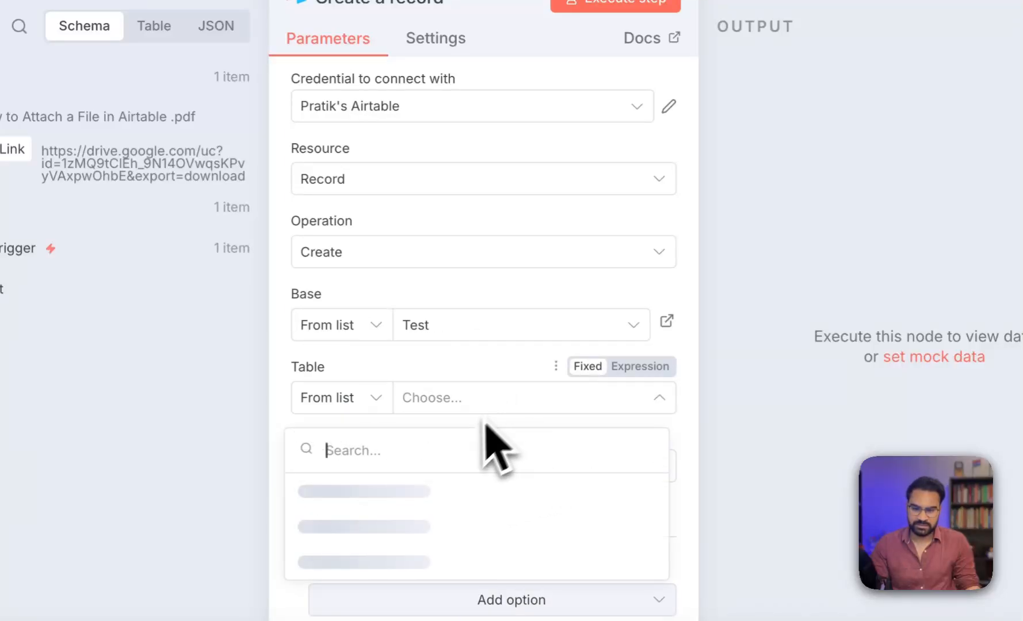
{"action": "left_click", "coordinate": [374, 498]}
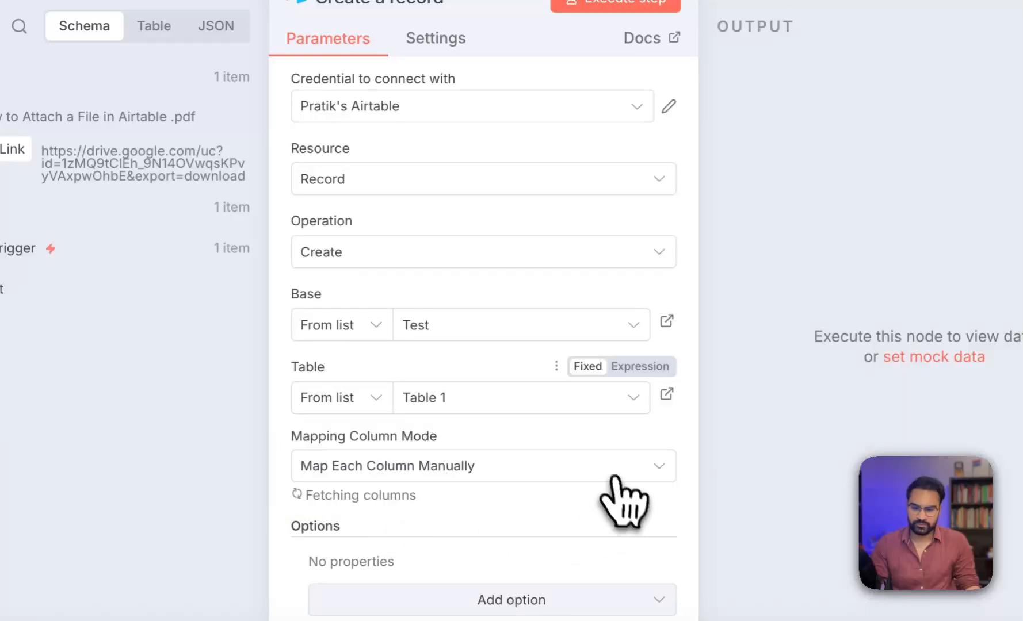
Map Required Data's name field to the Name column and webContentLink to the Attachments column.
{"action": "scroll", "coordinate": [492, 415], "scroll_direction": "down", "scroll_amount": 5}
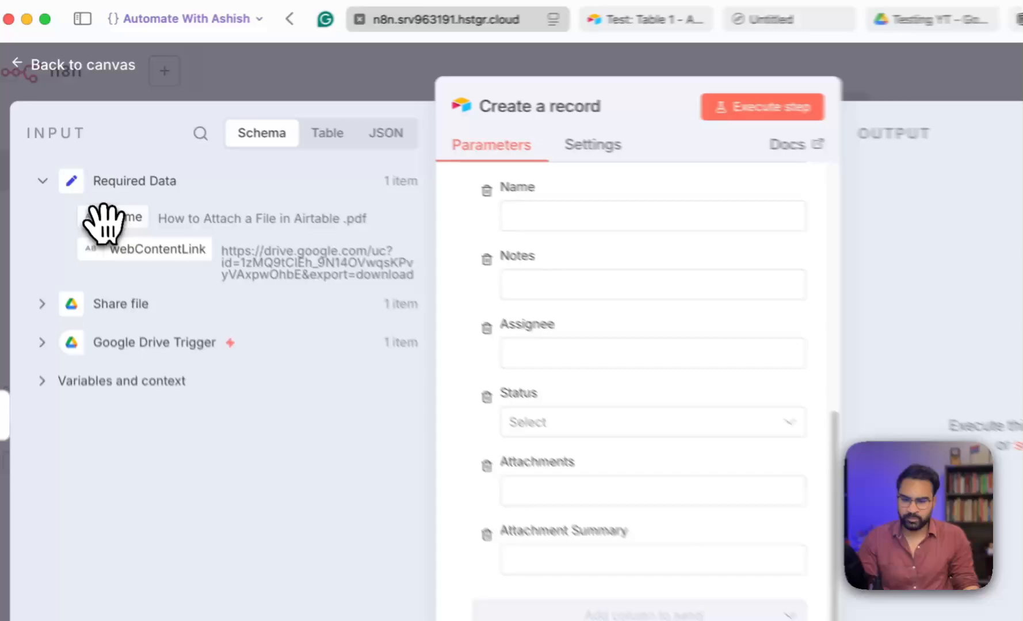
{"action": "left_click_drag", "start_coordinate": [106, 182], "coordinate": [489, 182]}
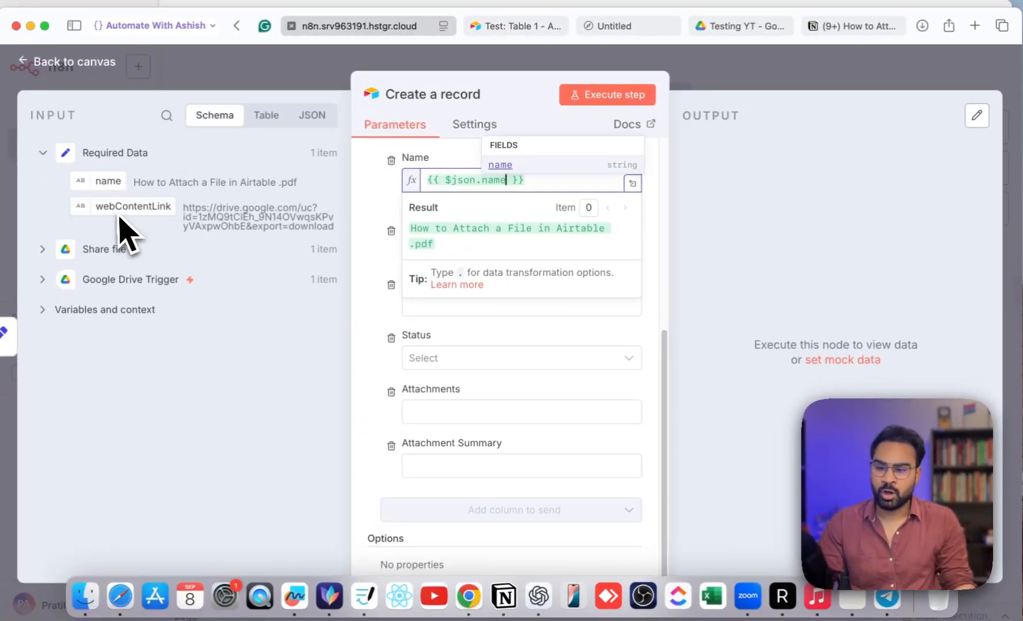
{"action": "left_click_drag", "start_coordinate": [104, 214], "coordinate": [436, 409]}
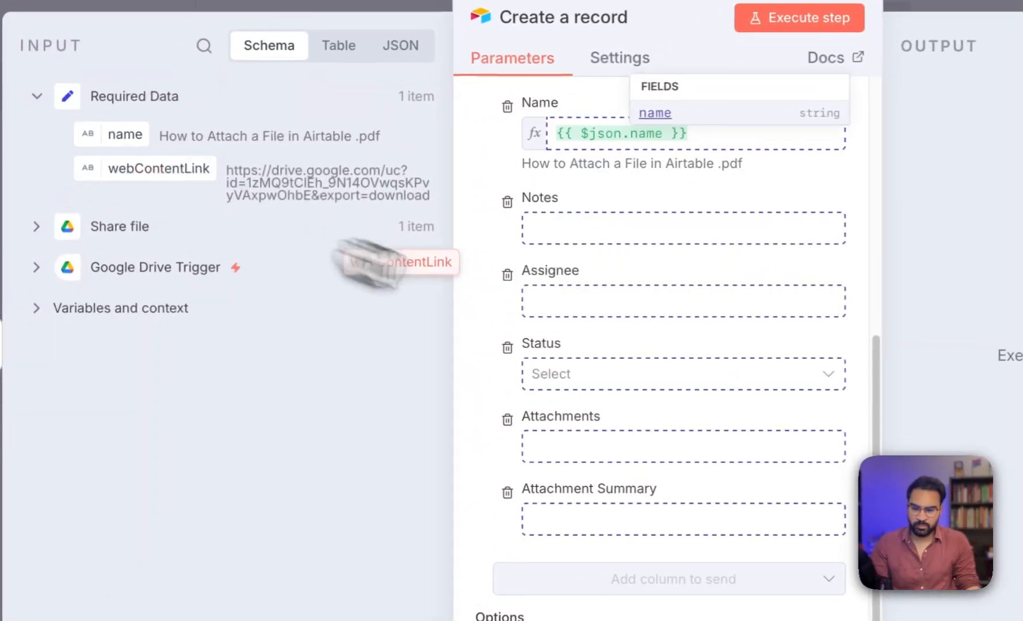
{"action": "left_click_drag", "start_coordinate": [569, 444], "coordinate": [702, 457]}
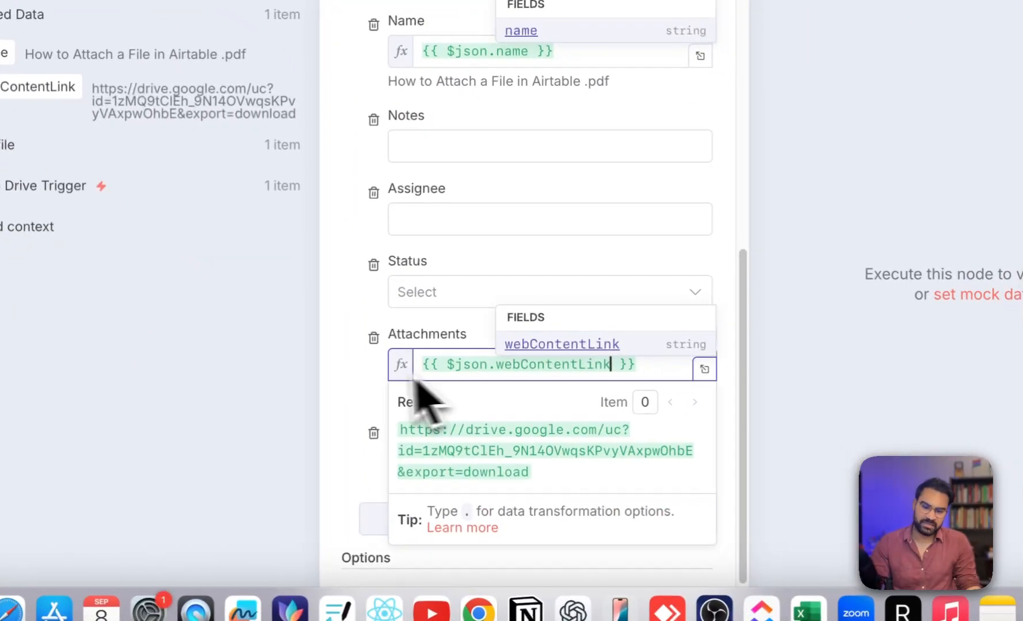
{"action": "left_click", "coordinate": [488, 471]}
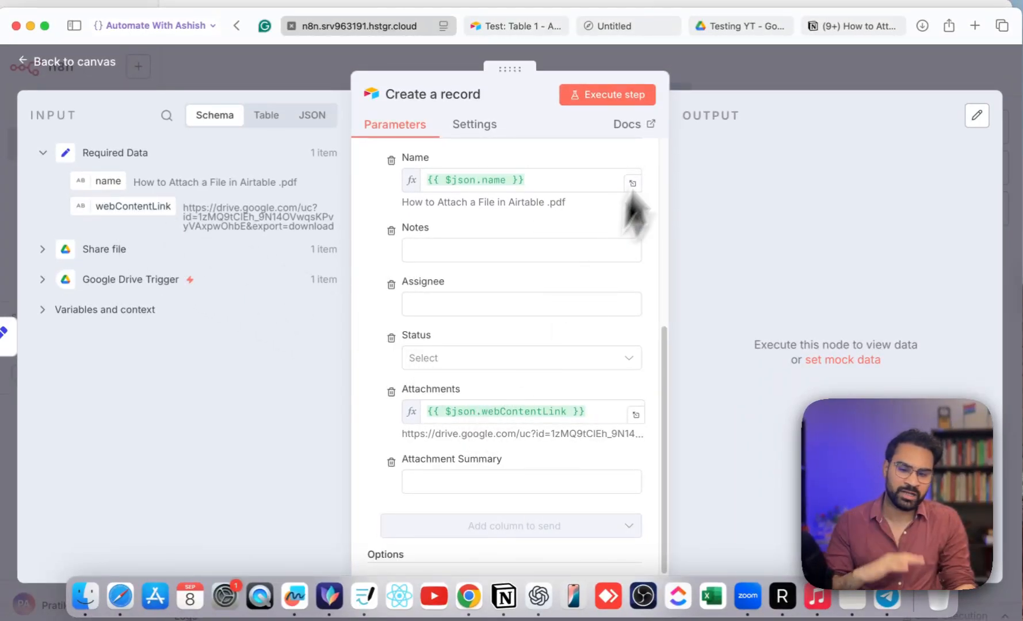
Execute the Create a record step, clear the Attachments column's expression and return to the canvas.
{"action": "left_click", "coordinate": [607, 96]}
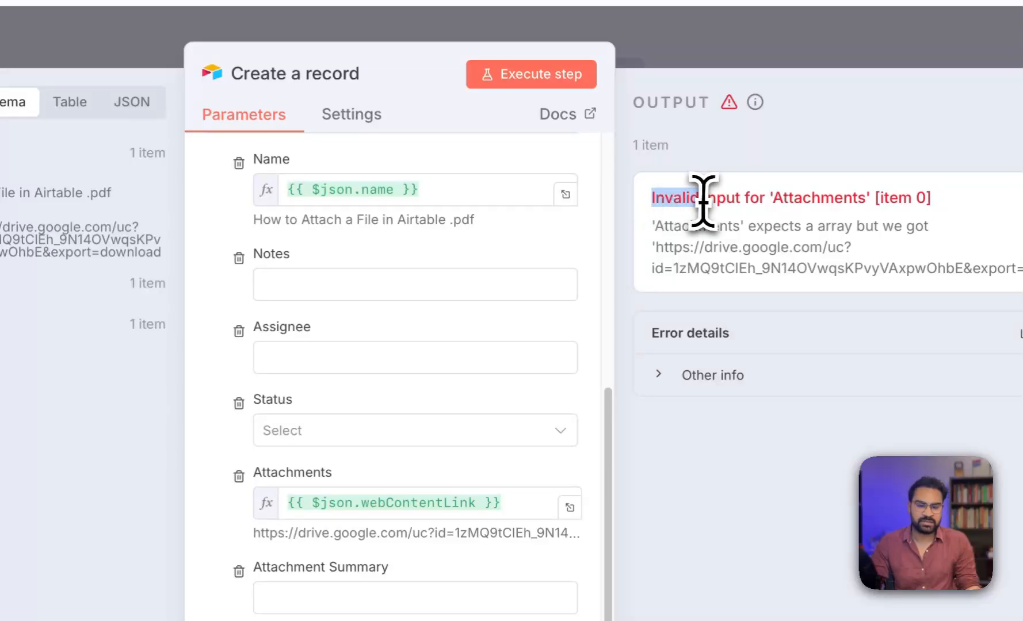
{"action": "left_click_drag", "start_coordinate": [794, 201], "coordinate": [878, 198]}
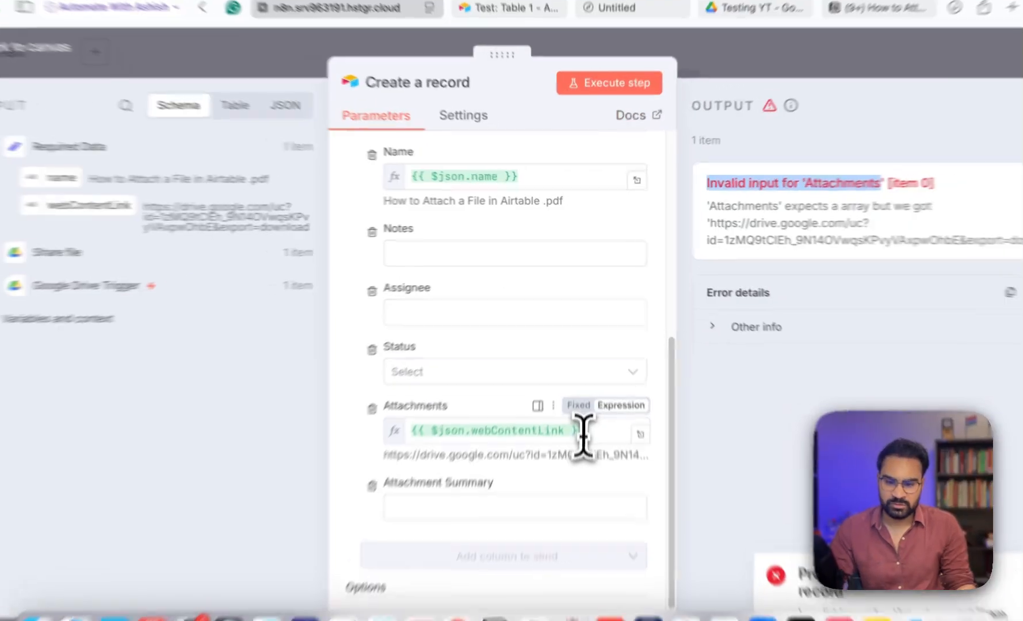
{"action": "left_click_drag", "start_coordinate": [588, 415], "coordinate": [426, 403]}
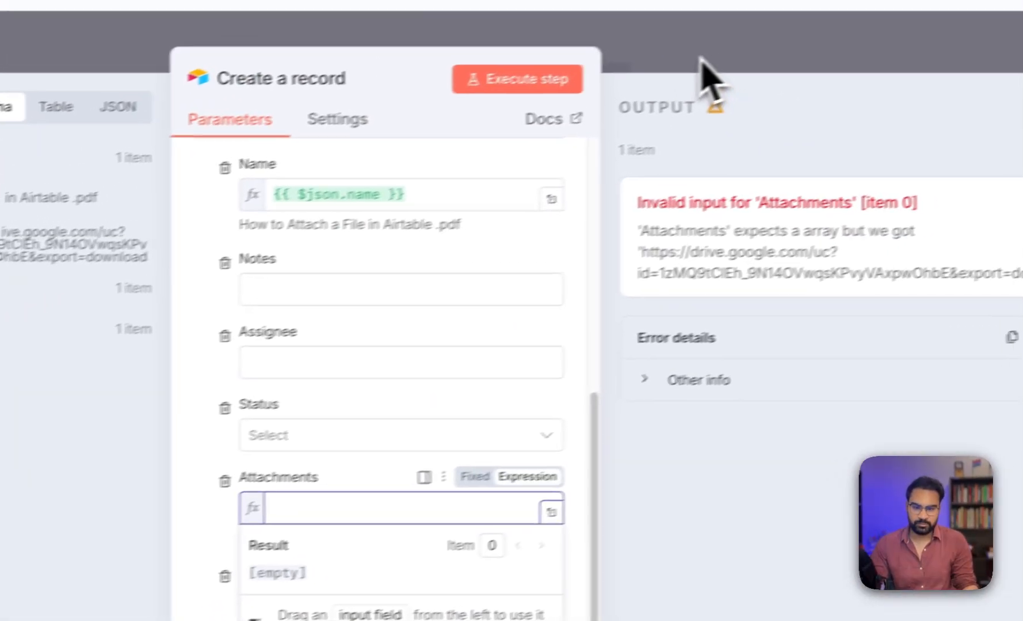
{"action": "left_click", "coordinate": [798, 29]}
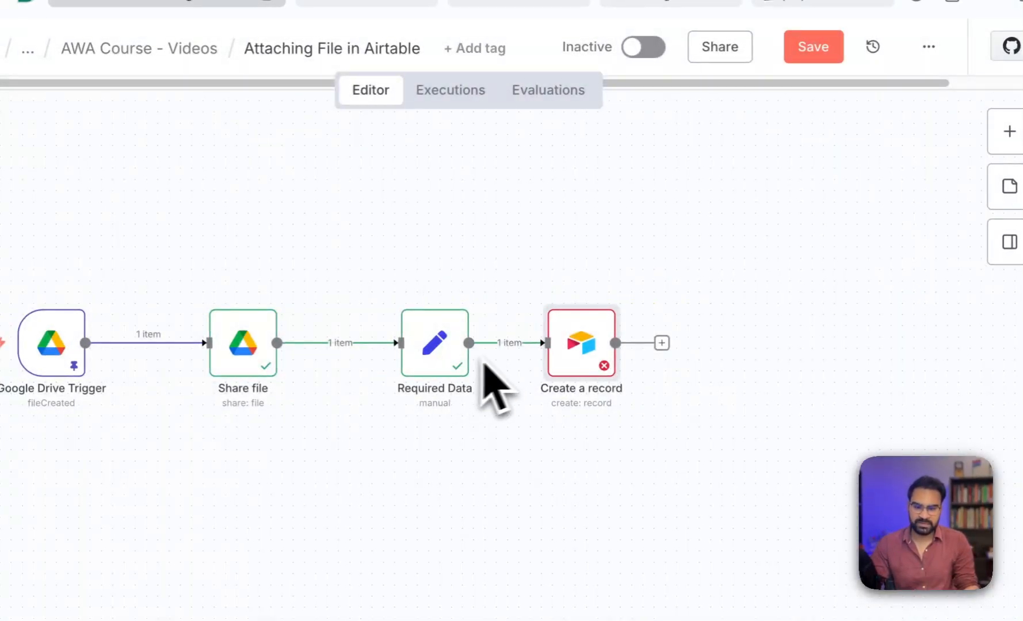
Move Create a record farther from Required Data and insert an Edit Fields (Set) node between them.
{"action": "left_click_drag", "start_coordinate": [582, 368], "coordinate": [752, 365]}
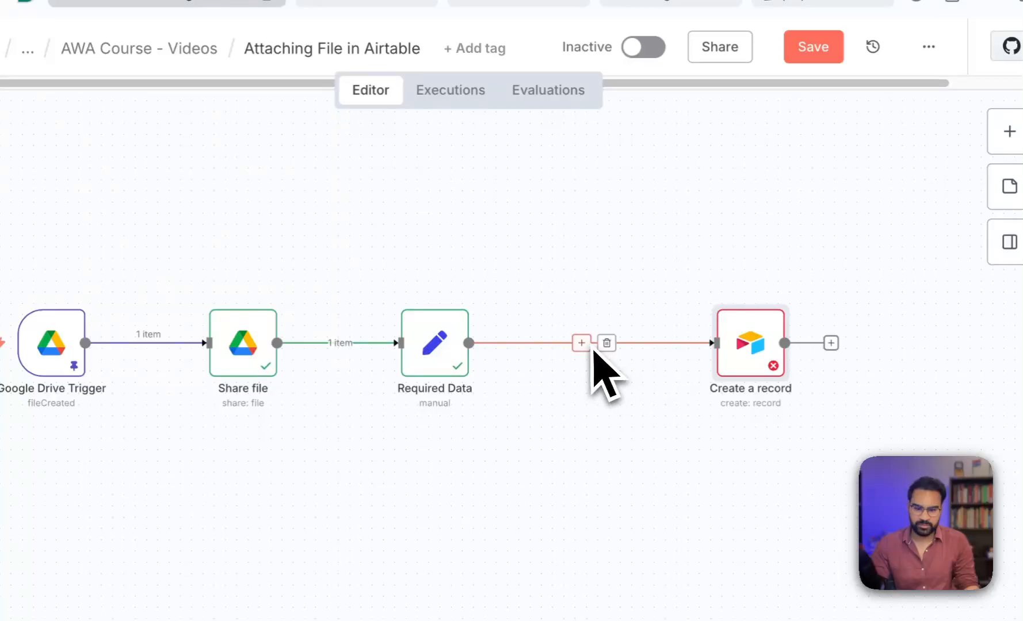
{"action": "left_click", "coordinate": [582, 343]}
{"action": "type", "text": "set"}
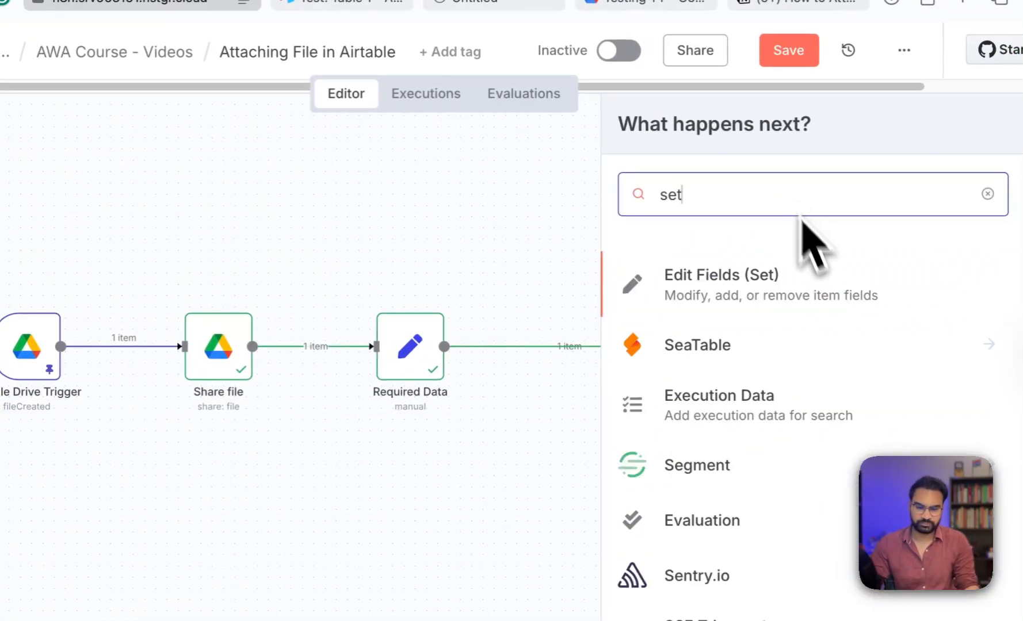
{"action": "left_click", "coordinate": [828, 282]}
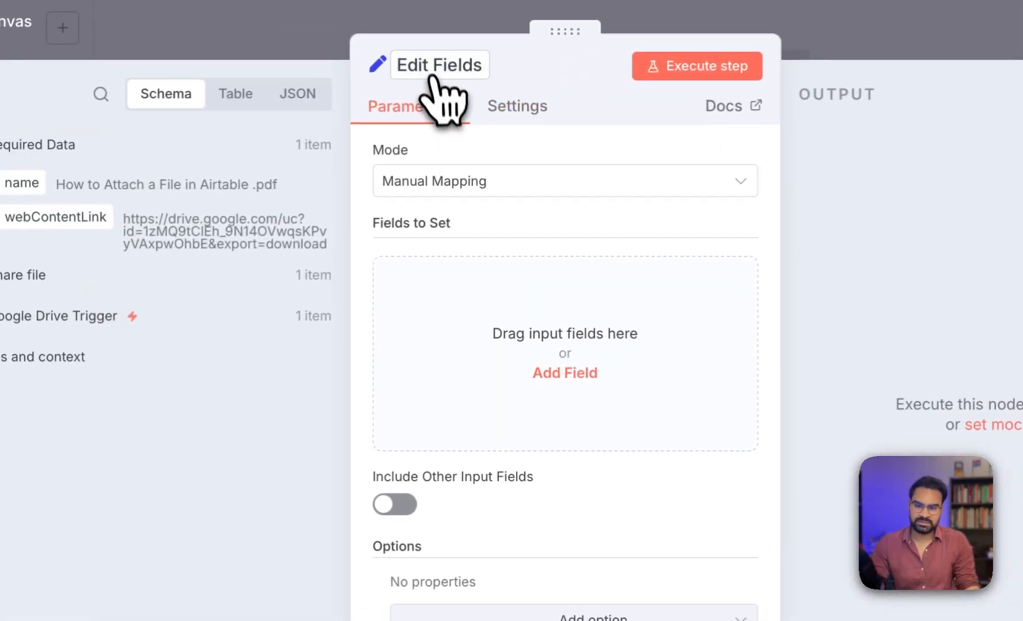
Rename the new Edit Fields node as File and set its mode to JSON.
{"action": "left_click", "coordinate": [428, 66]}
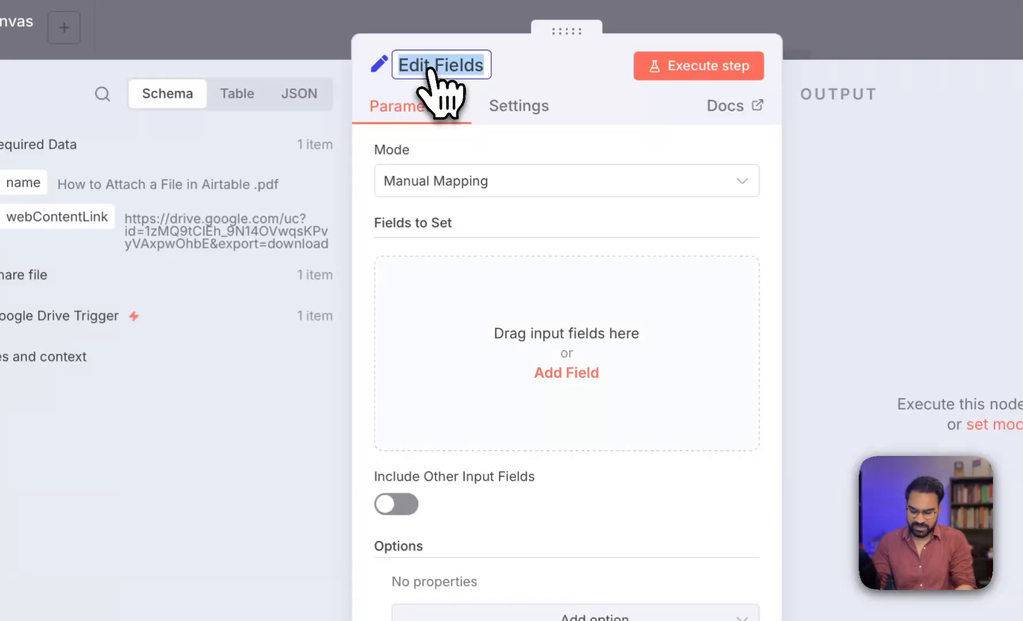
{"action": "left_click", "coordinate": [205, 474]}
{"action": "left_click", "coordinate": [530, 184]}
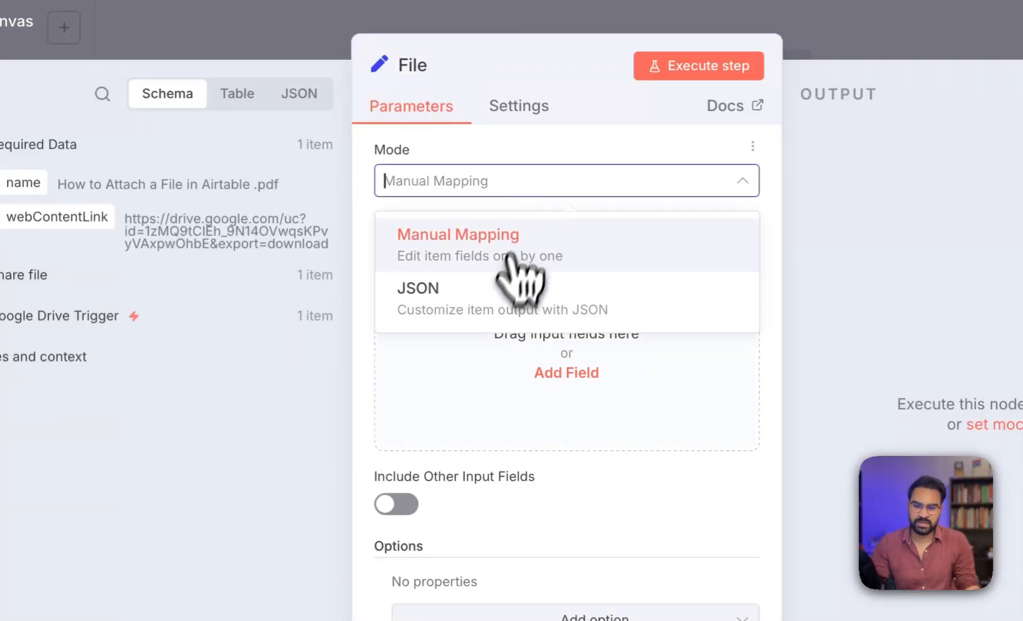
{"action": "left_click", "coordinate": [493, 293]}
Replace the File node's sample JSON with the attachment snippet copied from the Notion page How to Attach a File in Airtable.
{"action": "left_click_drag", "start_coordinate": [371, 385], "coordinate": [300, 288]}
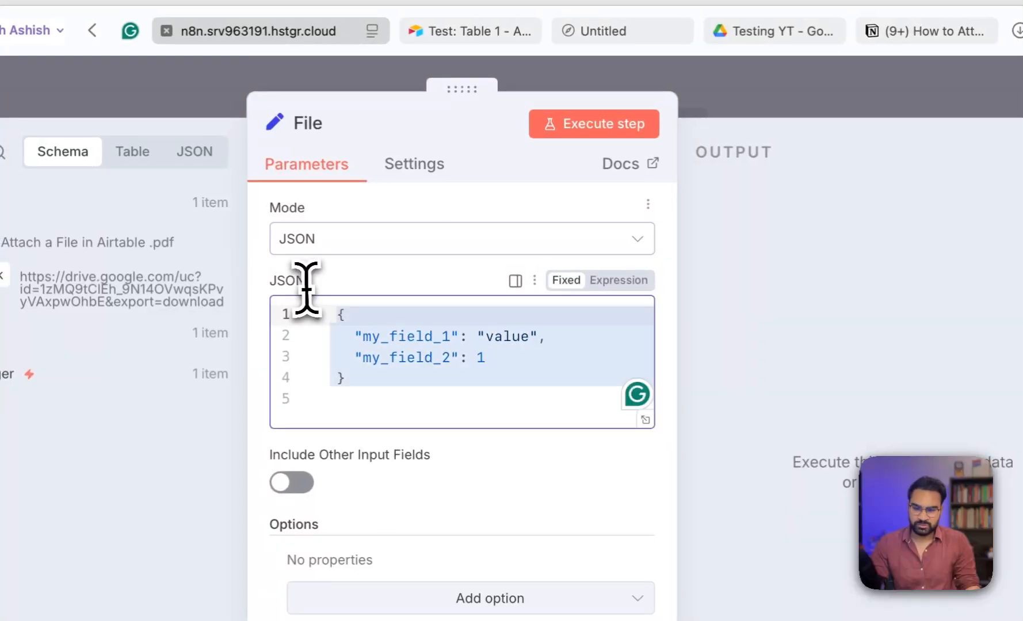
{"action": "key", "text": "BackSpace"}
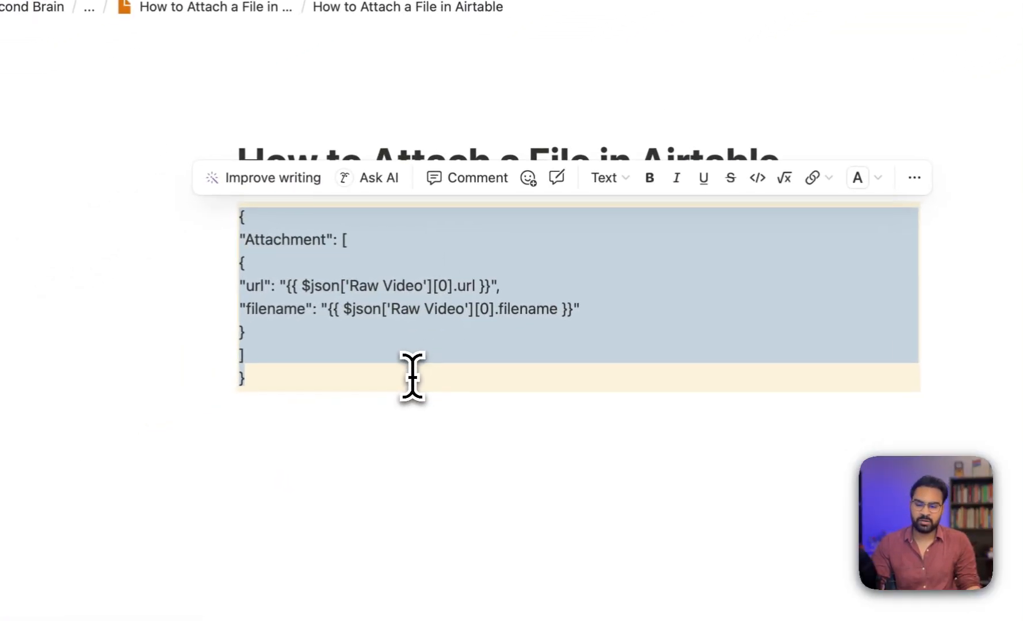
{"action": "left_click", "coordinate": [409, 377]}
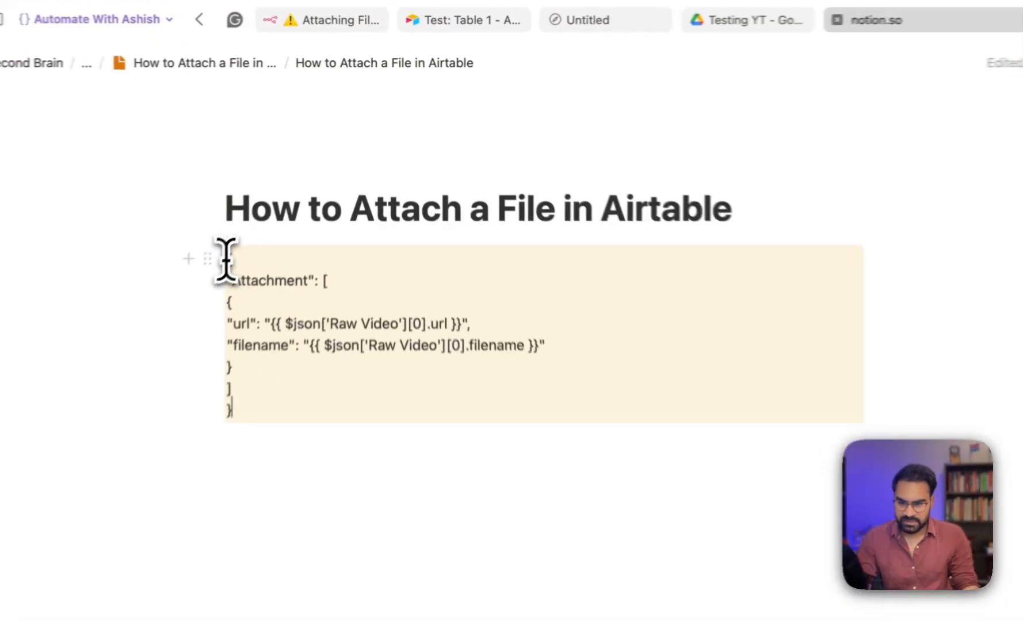
{"action": "left_click_drag", "start_coordinate": [256, 215], "coordinate": [327, 329]}
{"action": "left_click_drag", "start_coordinate": [308, 443], "coordinate": [353, 414]}
{"action": "key", "text": "ctrl+c"}
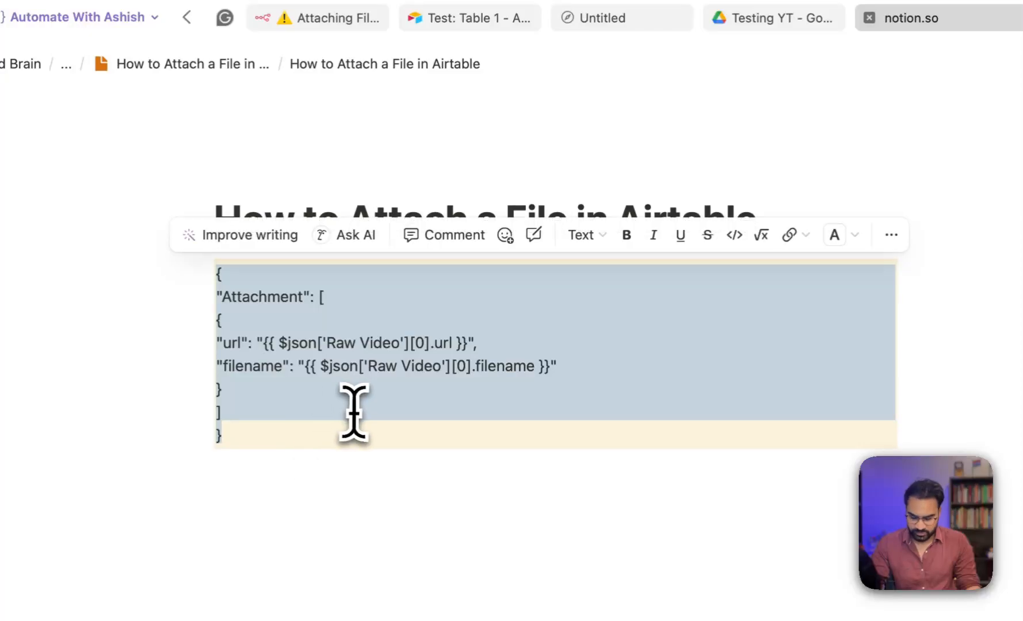
{"action": "left_click", "coordinate": [333, 19]}
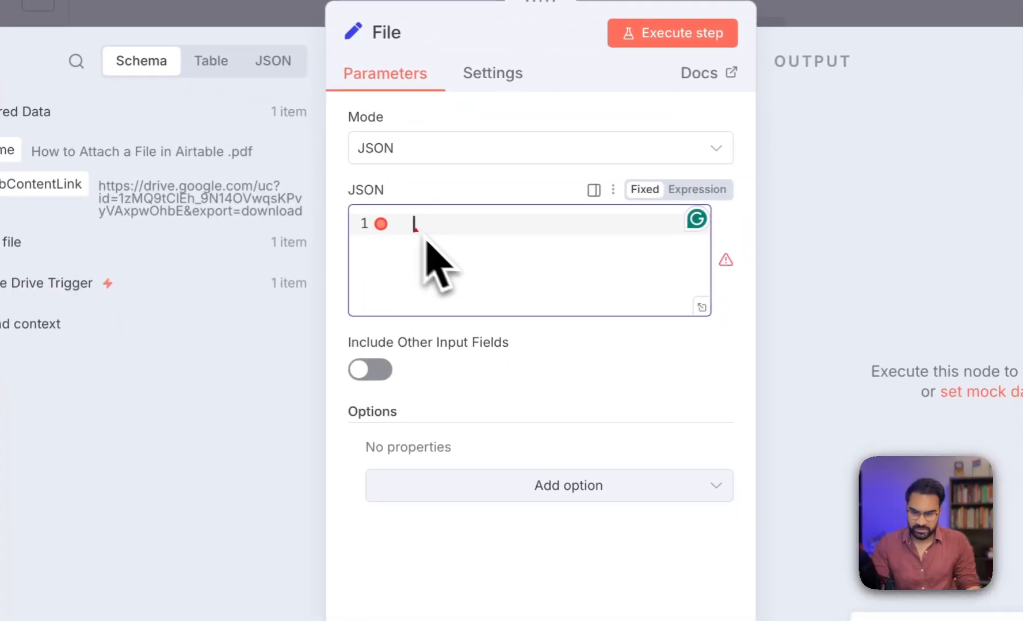
{"action": "key", "text": "ctrl+v"}
{"action": "scroll", "coordinate": [494, 284], "scroll_direction": "down", "scroll_amount": 1}
{"action": "scroll", "coordinate": [487, 297], "scroll_direction": "up", "scroll_amount": 1}
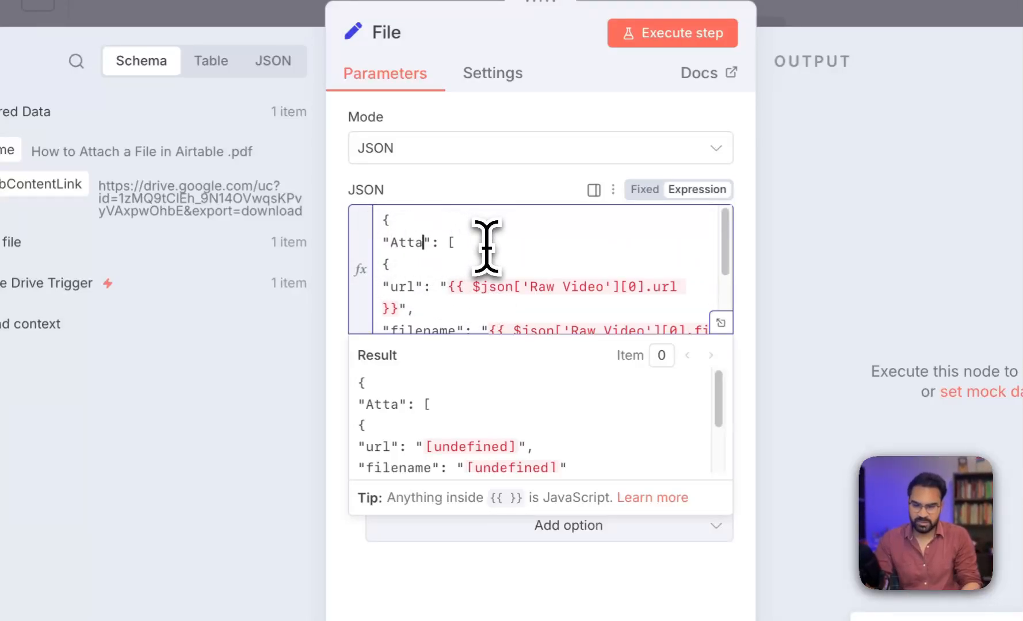
Change the "Attachment" key in the File node's JSON to "File".
{"action": "key", "text": "BackSpace"}
{"action": "key", "text": "BackSpace"}
{"action": "key", "text": "BackSpace"}
{"action": "key", "text": "BackSpace"}
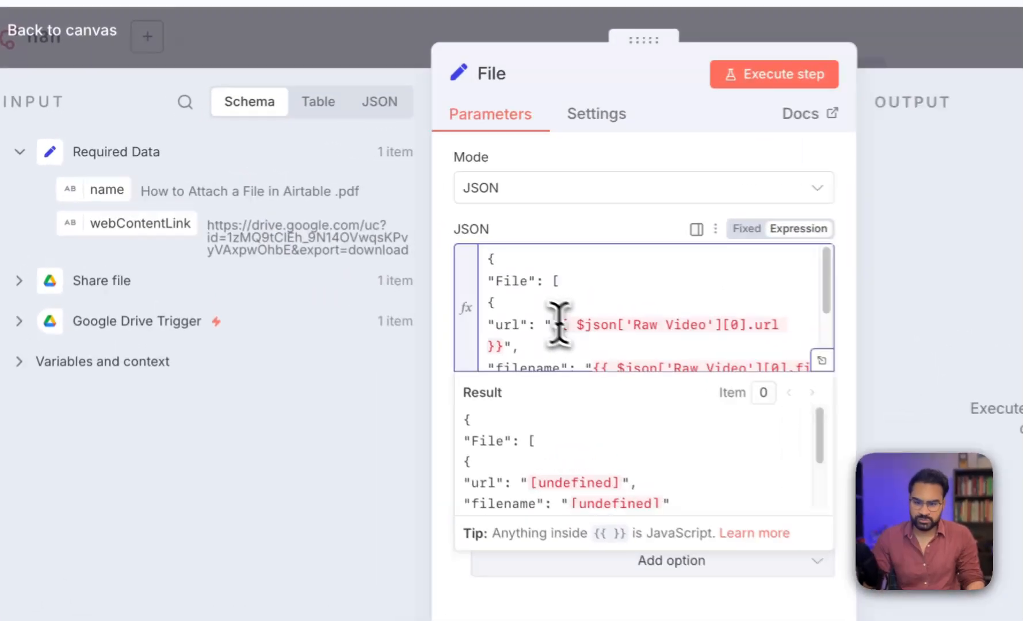
Replace the url value in the JSON with Required Data's webContentLink field, {{ $json.webContentLink }}.
{"action": "left_click_drag", "start_coordinate": [446, 282], "coordinate": [409, 299]}
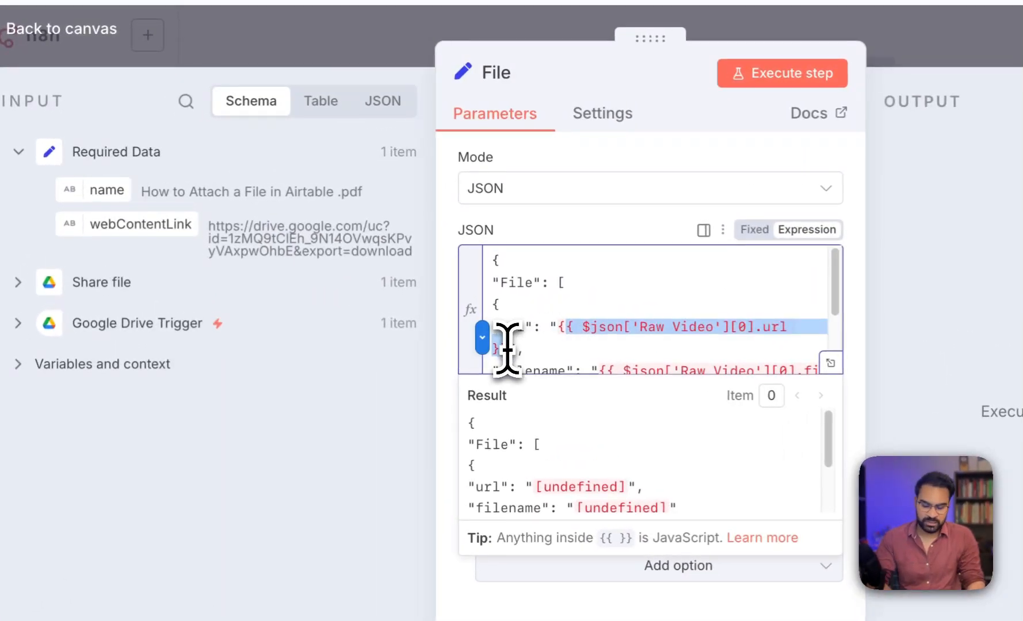
{"action": "key", "text": "BackSpace"}
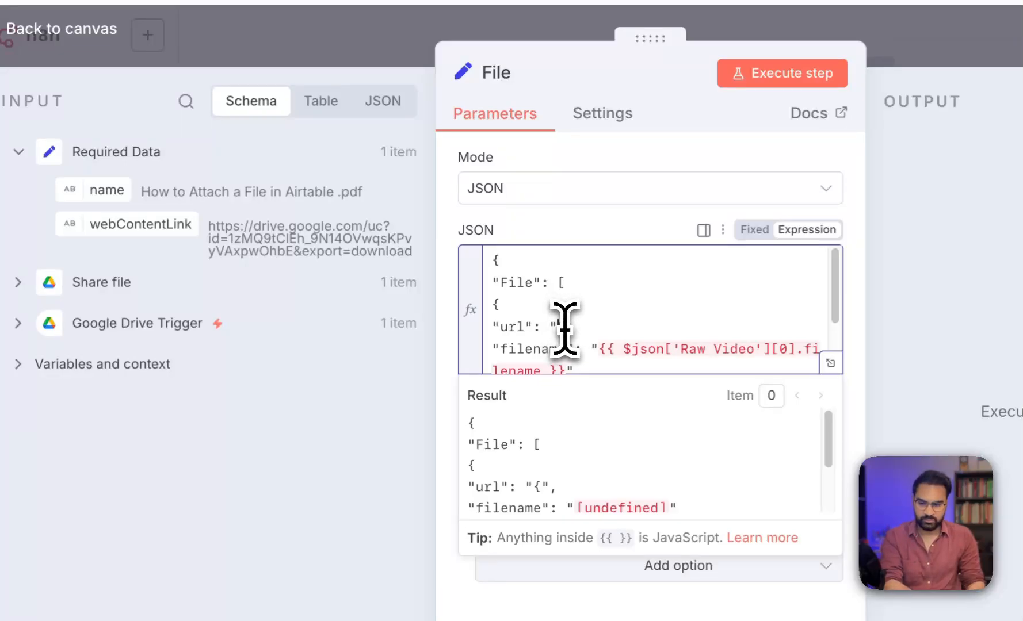
{"action": "key", "text": "BackSpace"}
{"action": "left_click_drag", "start_coordinate": [147, 239], "coordinate": [556, 326]}
{"action": "left_click", "coordinate": [561, 302]}
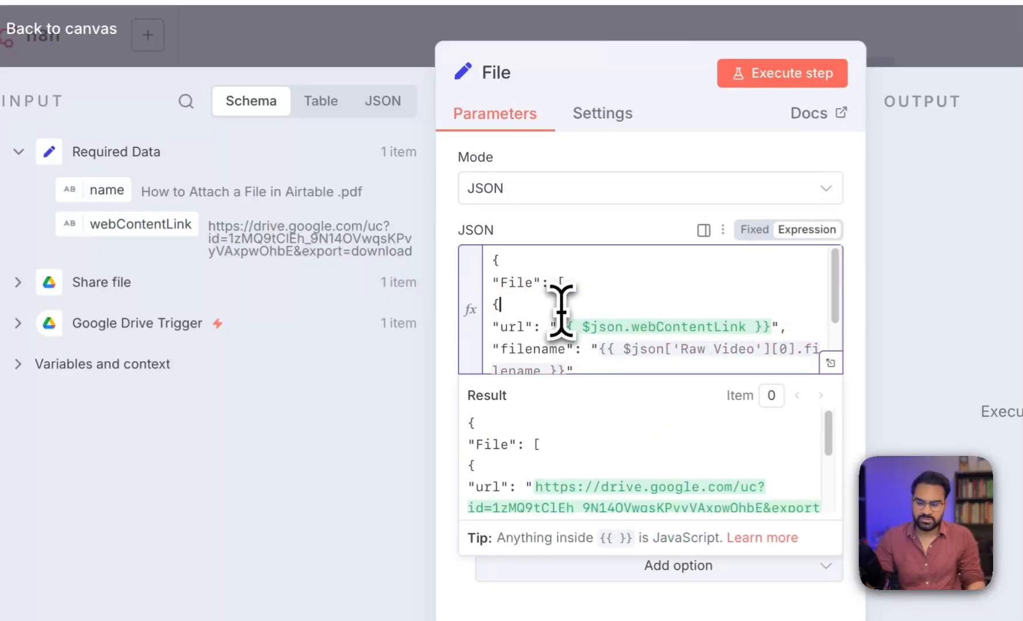
Replace the filename value in the JSON with Required Data's name field, {{ $json.name }}.
{"action": "scroll", "coordinate": [603, 352], "scroll_direction": "down", "scroll_amount": 2}
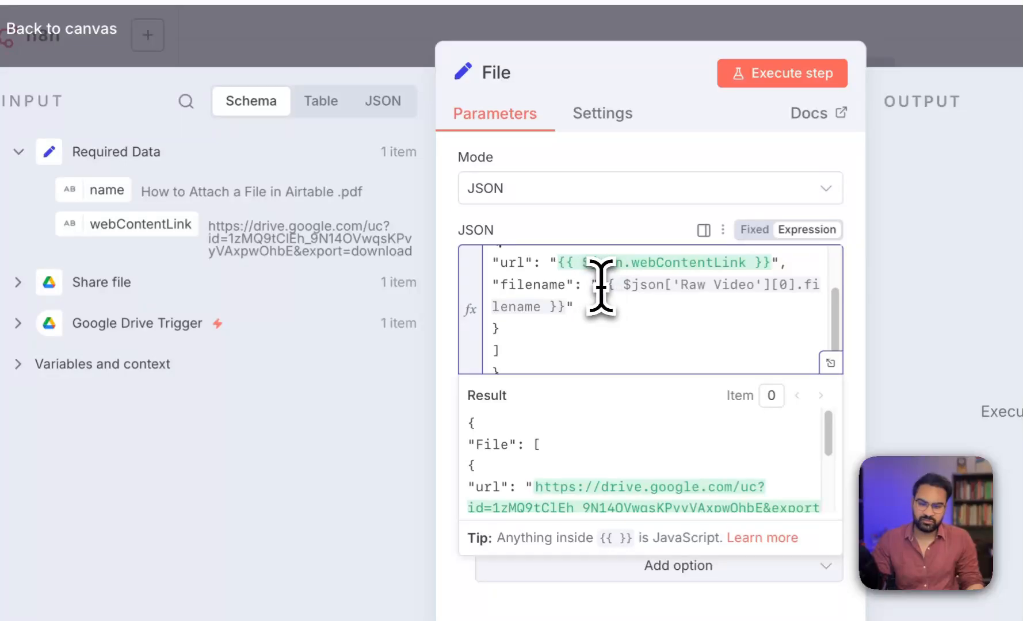
{"action": "left_click_drag", "start_coordinate": [601, 285], "coordinate": [618, 299]}
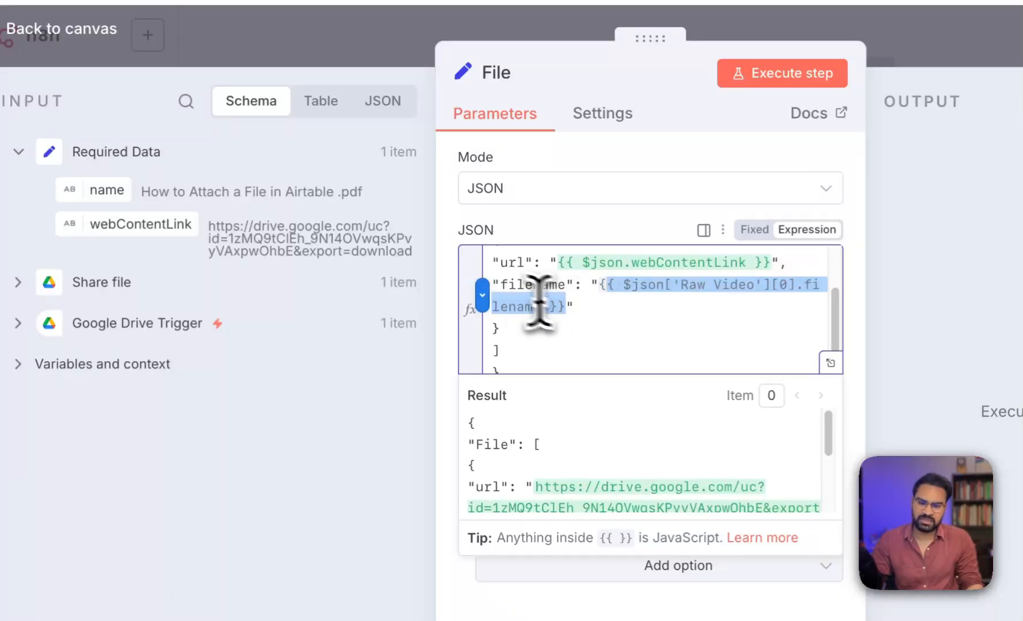
{"action": "key", "text": "BackSpace"}
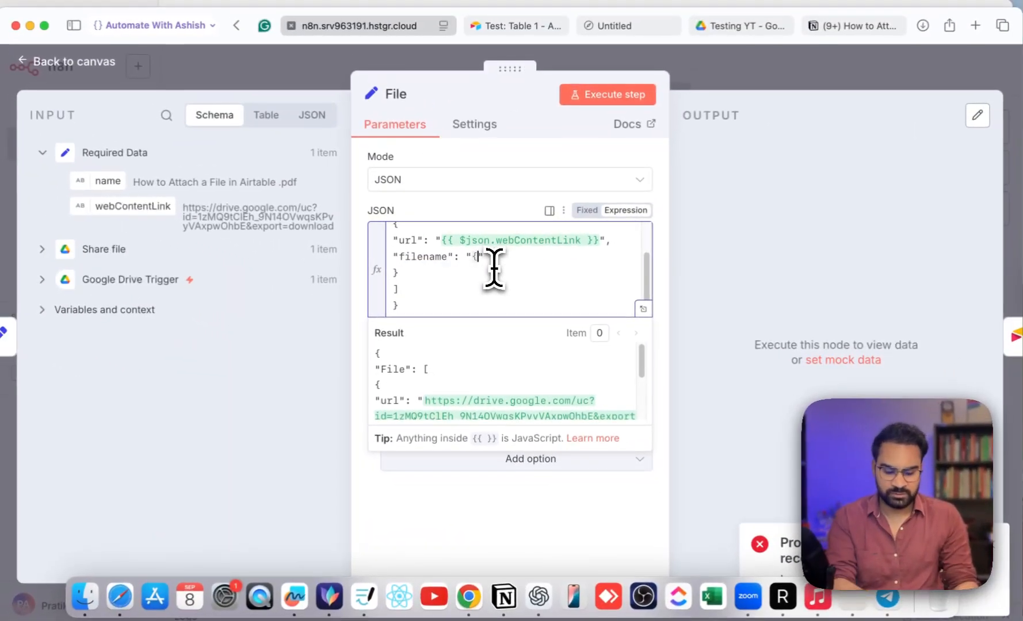
{"action": "key", "text": "BackSpace"}
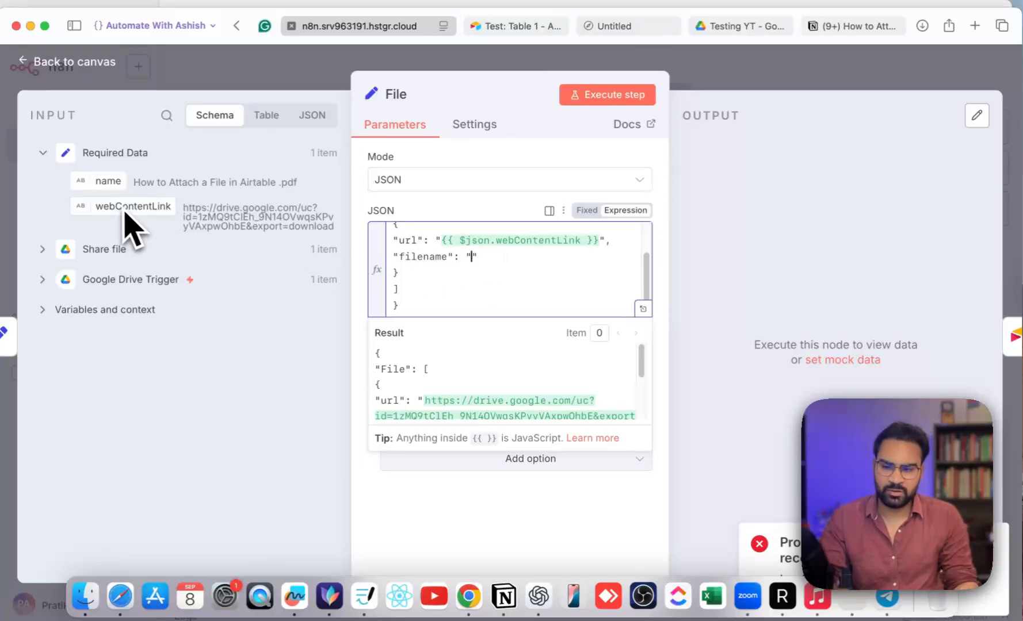
{"action": "left_click_drag", "start_coordinate": [110, 184], "coordinate": [471, 262]}
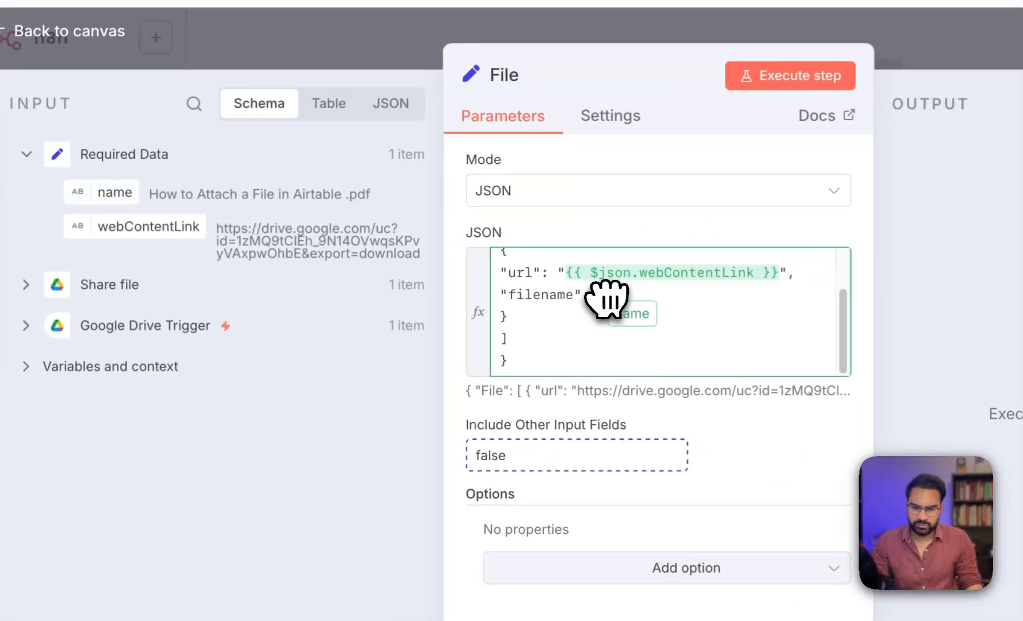
{"action": "left_click_drag", "start_coordinate": [607, 299], "coordinate": [610, 298]}
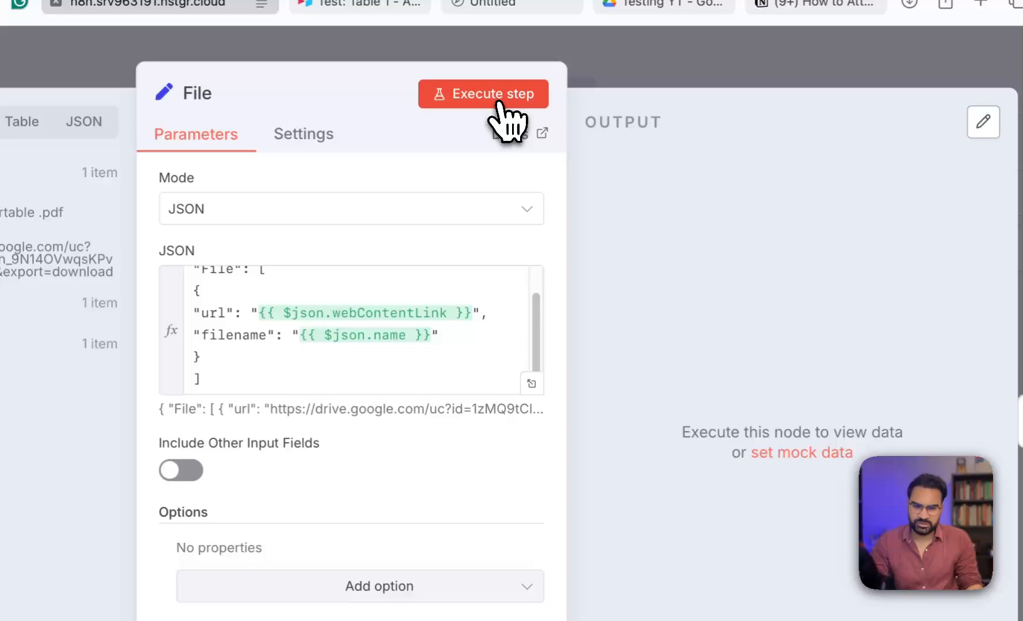
Execute the File node, return to the canvas and move the Create a record node closer to File.
{"action": "left_click", "coordinate": [498, 102]}
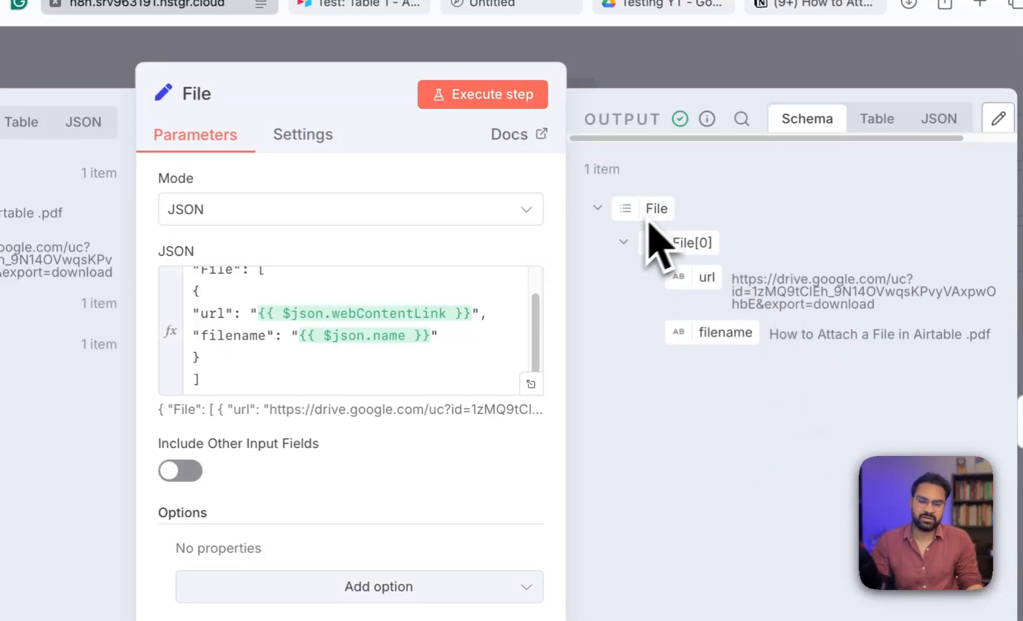
{"action": "left_click", "coordinate": [748, 78]}
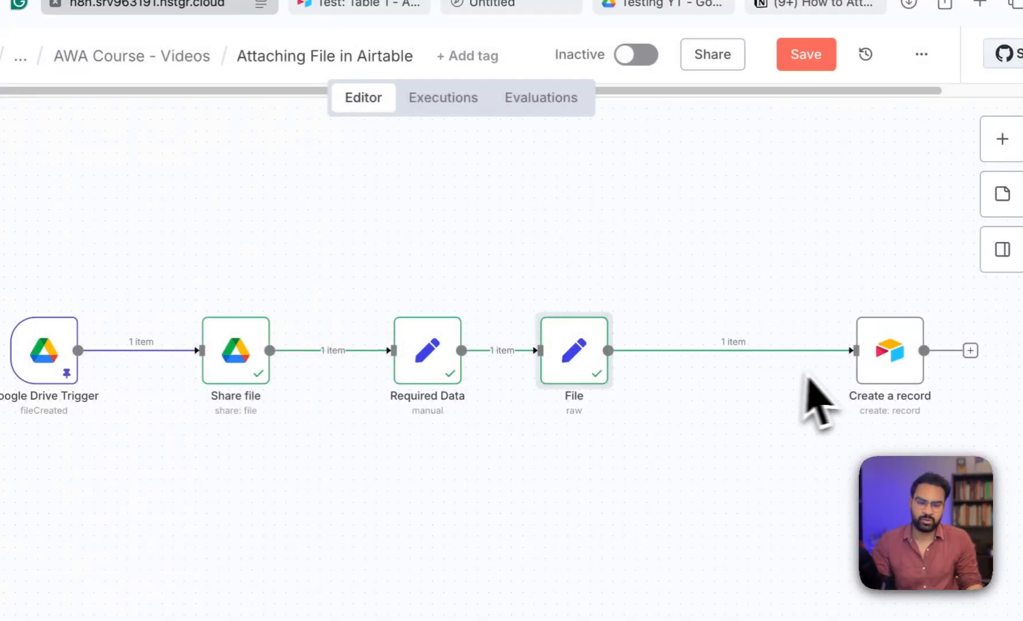
{"action": "left_click_drag", "start_coordinate": [881, 361], "coordinate": [701, 360]}
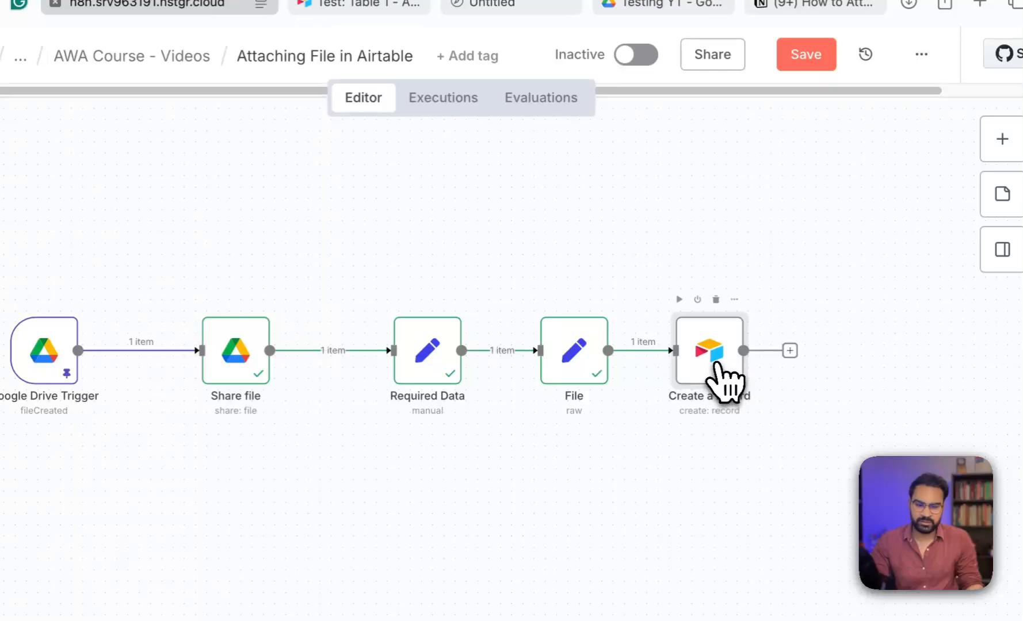
Map the File node's whole File array, {{ $json.File }}, to the Attachments field of the Create a record node.
{"action": "double_click", "coordinate": [671, 360]}
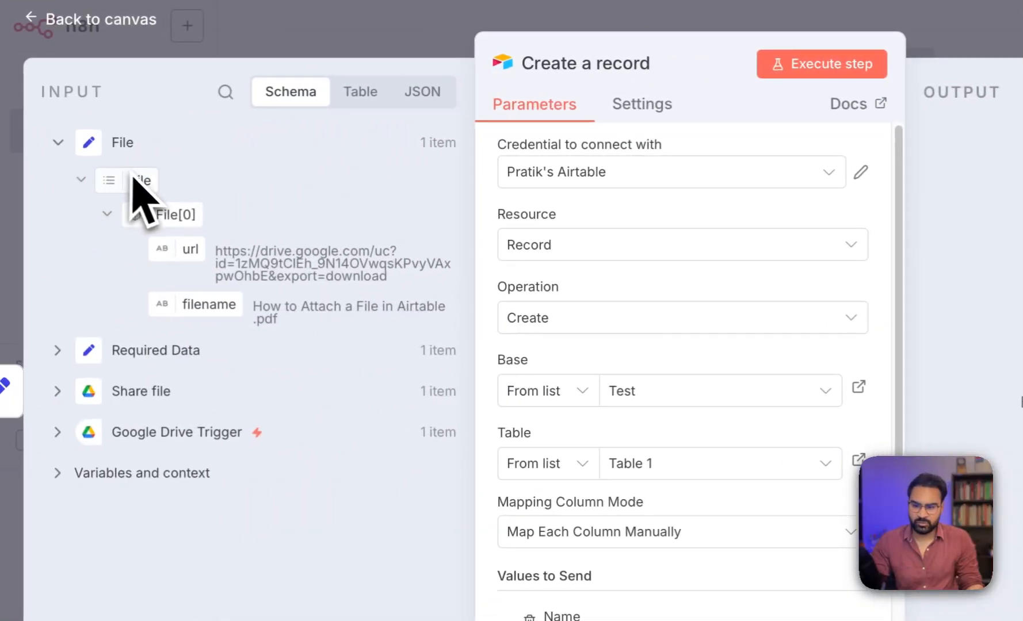
{"action": "scroll", "coordinate": [592, 469], "scroll_direction": "down", "scroll_amount": 8}
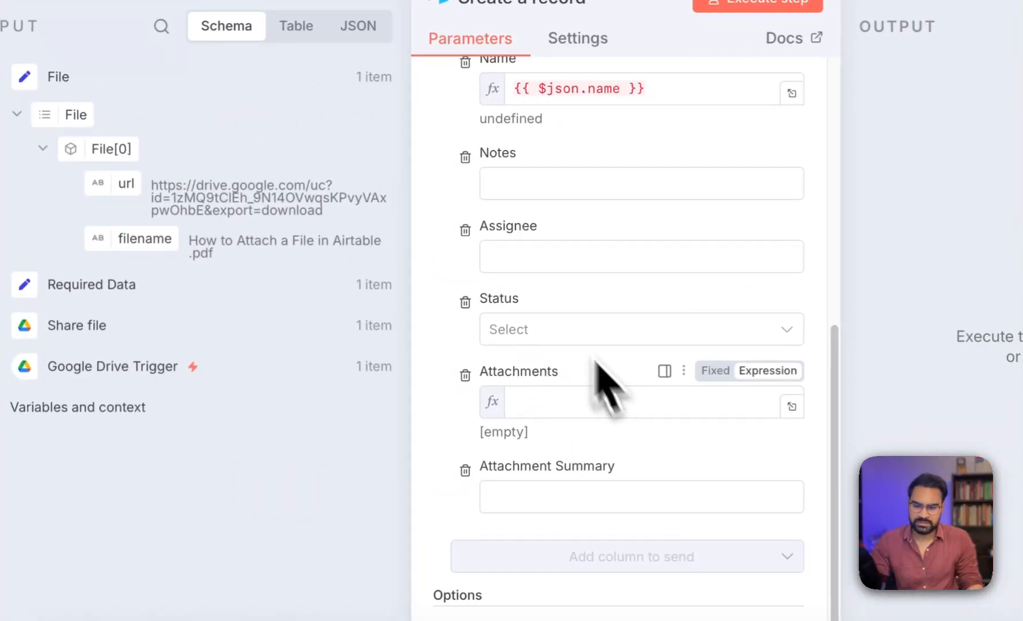
{"action": "left_click", "coordinate": [535, 401]}
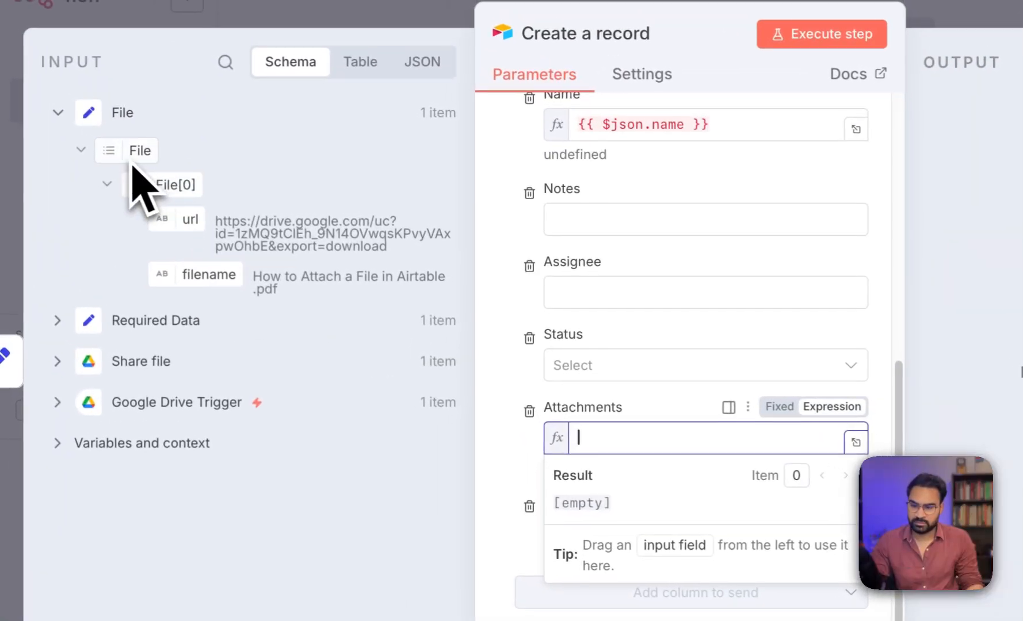
{"action": "left_click_drag", "start_coordinate": [69, 118], "coordinate": [547, 423]}
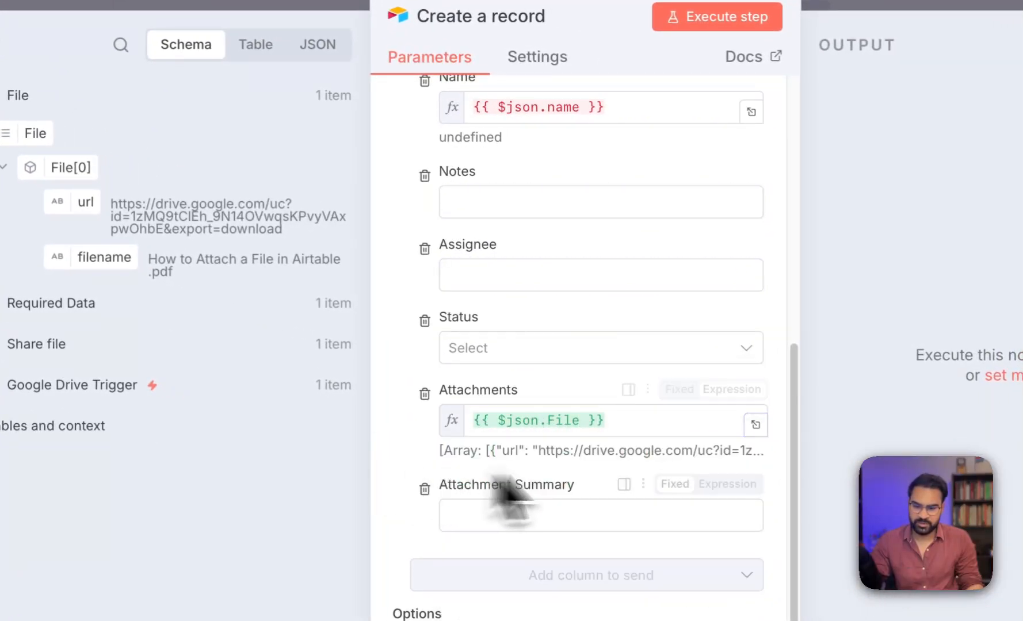
Replace the Name field's expression with Required Data's name field, {{ $('Required Data').item.json.name }}.
{"action": "scroll", "coordinate": [529, 426], "scroll_direction": "up", "scroll_amount": 1}
{"action": "left_click", "coordinate": [552, 152]}
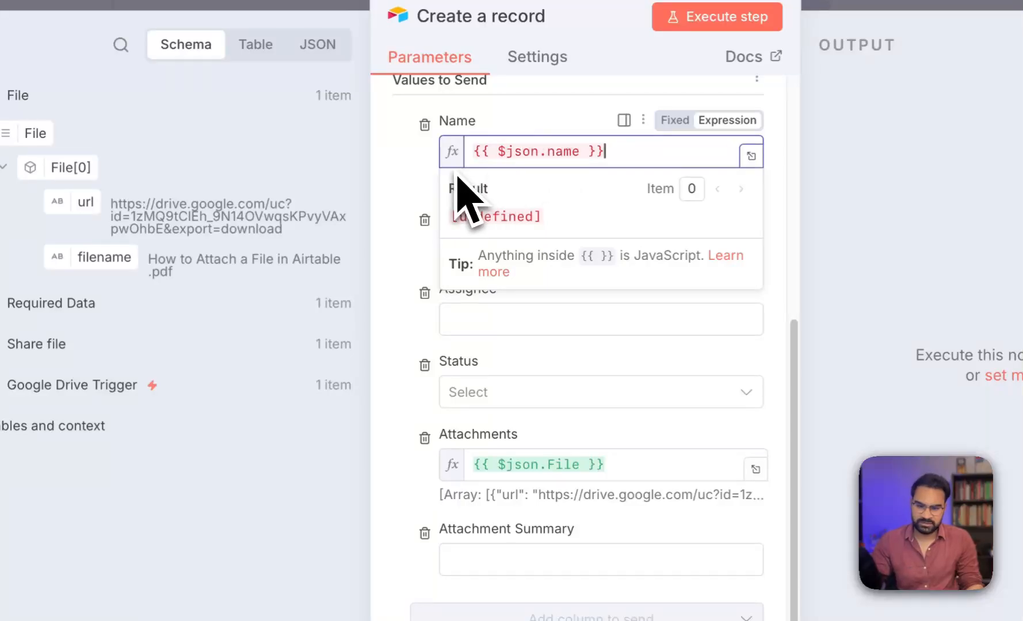
{"action": "key", "text": "ctrl+a"}
{"action": "key", "text": "BackSpace"}
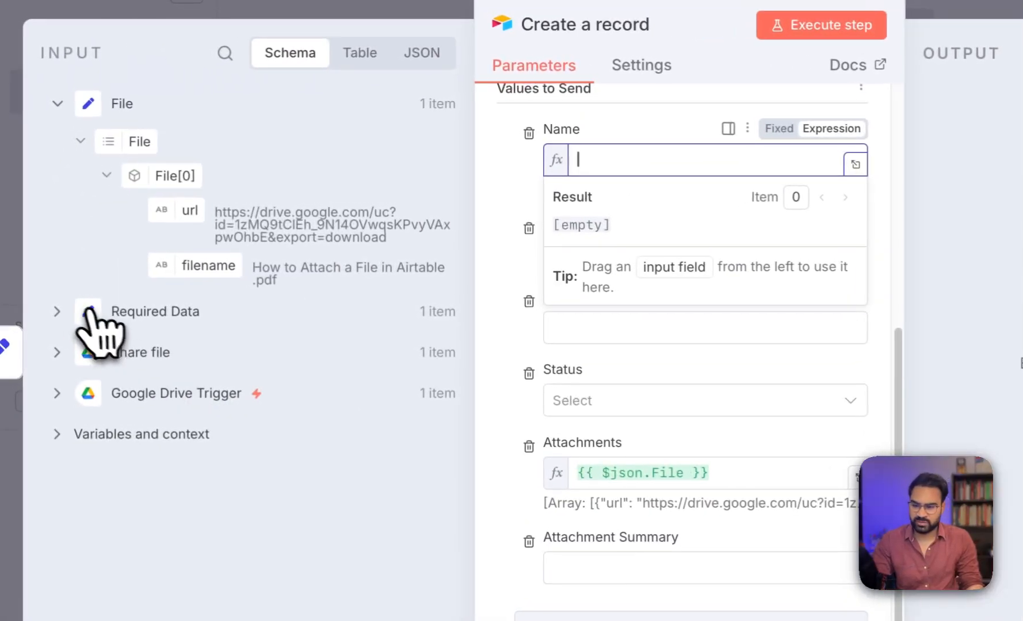
{"action": "left_click", "coordinate": [86, 314]}
{"action": "left_click_drag", "start_coordinate": [166, 354], "coordinate": [696, 161]}
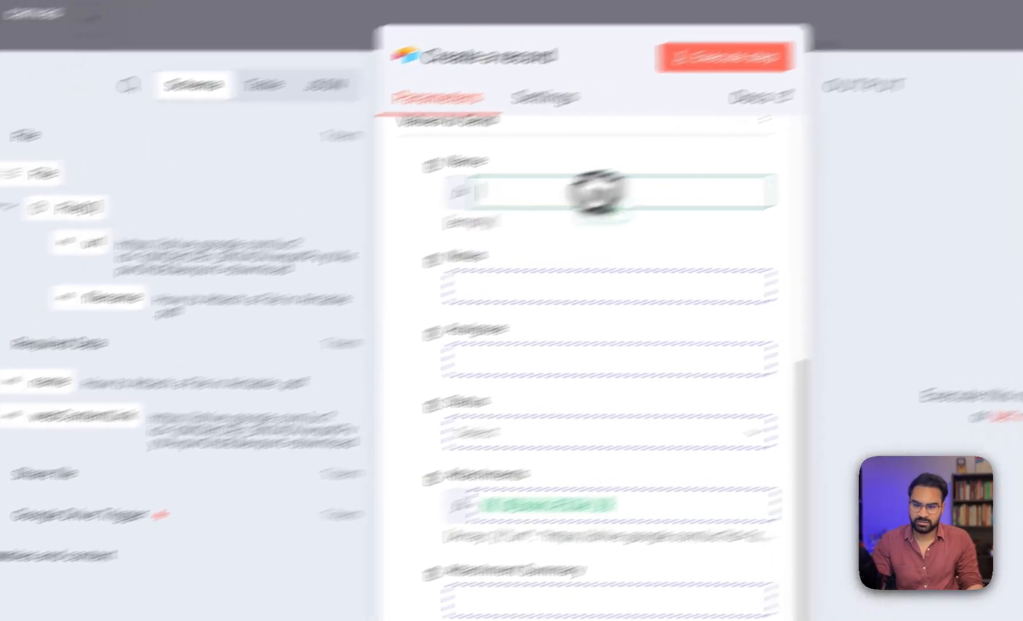
{"action": "left_click_drag", "start_coordinate": [597, 191], "coordinate": [584, 186]}
{"action": "left_click", "coordinate": [675, 115]}
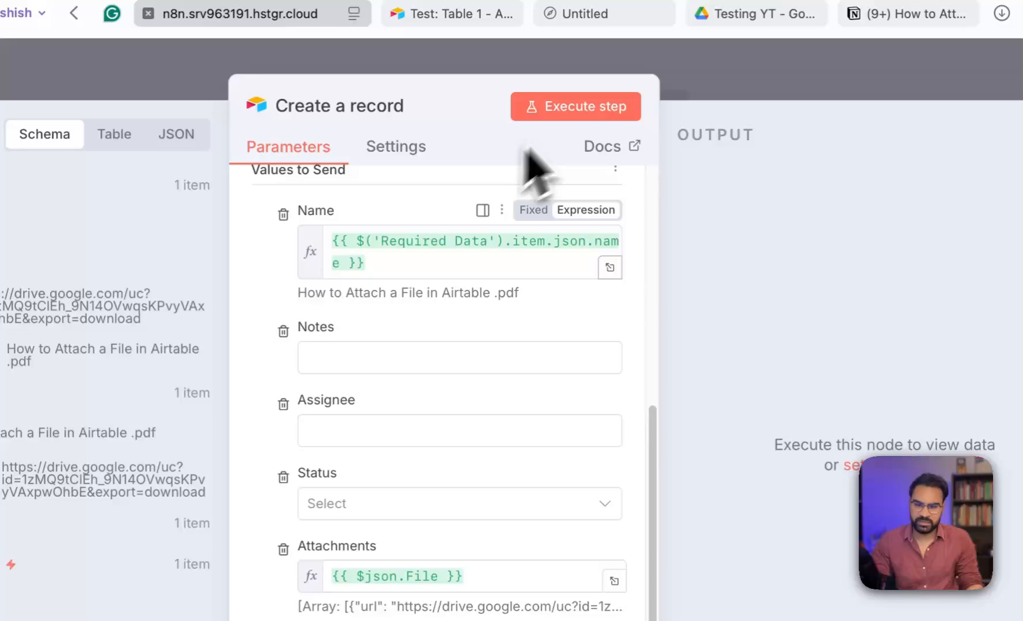
Execute the Create a record node and preview the attachment of the new record in Airtable's Test base.
{"action": "left_click", "coordinate": [574, 113]}
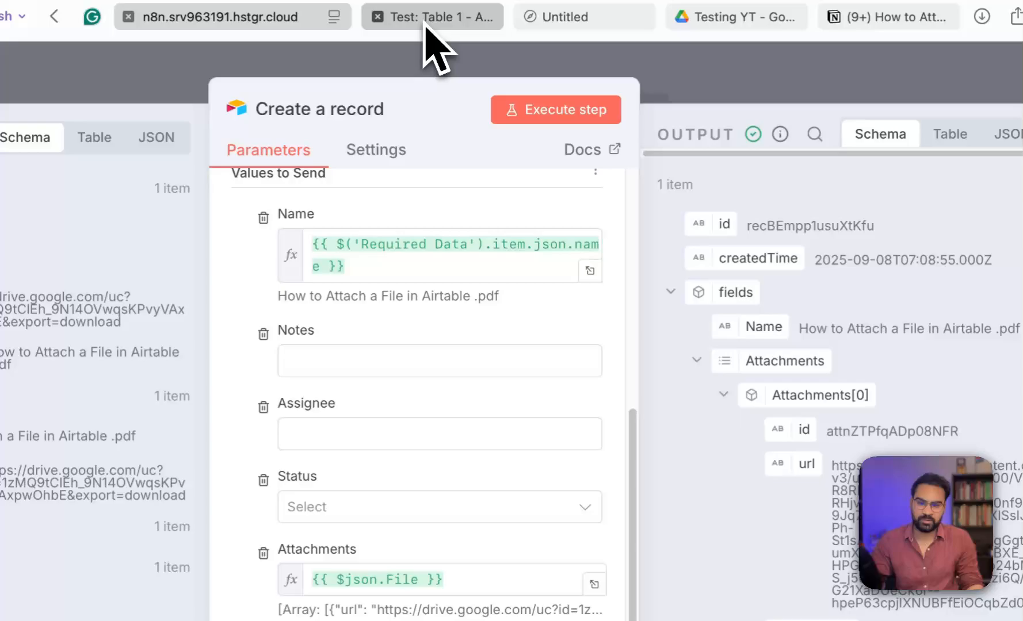
{"action": "left_click", "coordinate": [425, 43]}
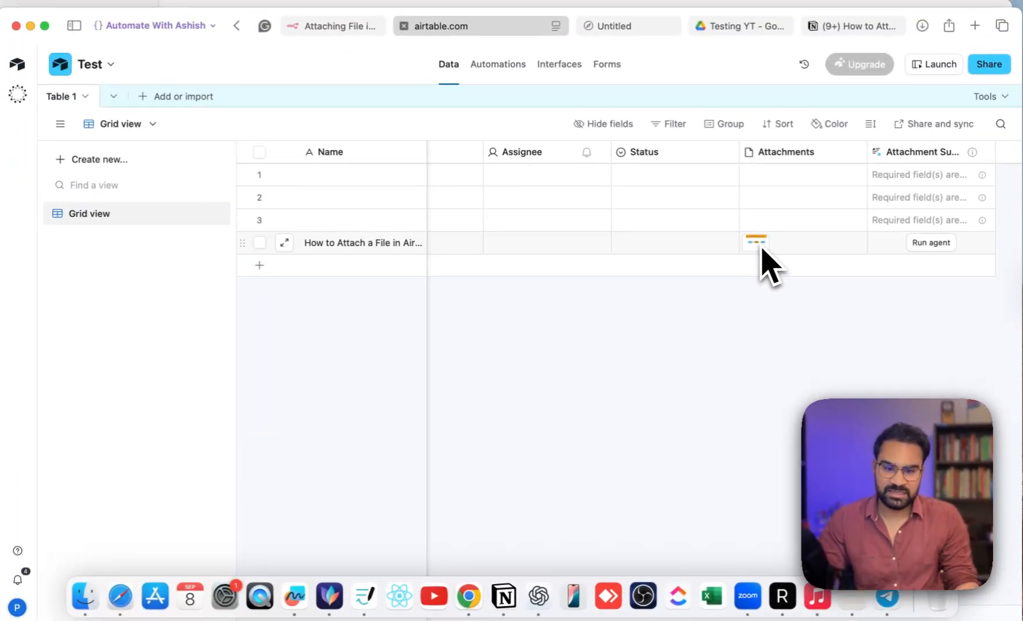
{"action": "left_click", "coordinate": [759, 249]}
{"action": "left_click", "coordinate": [757, 244]}
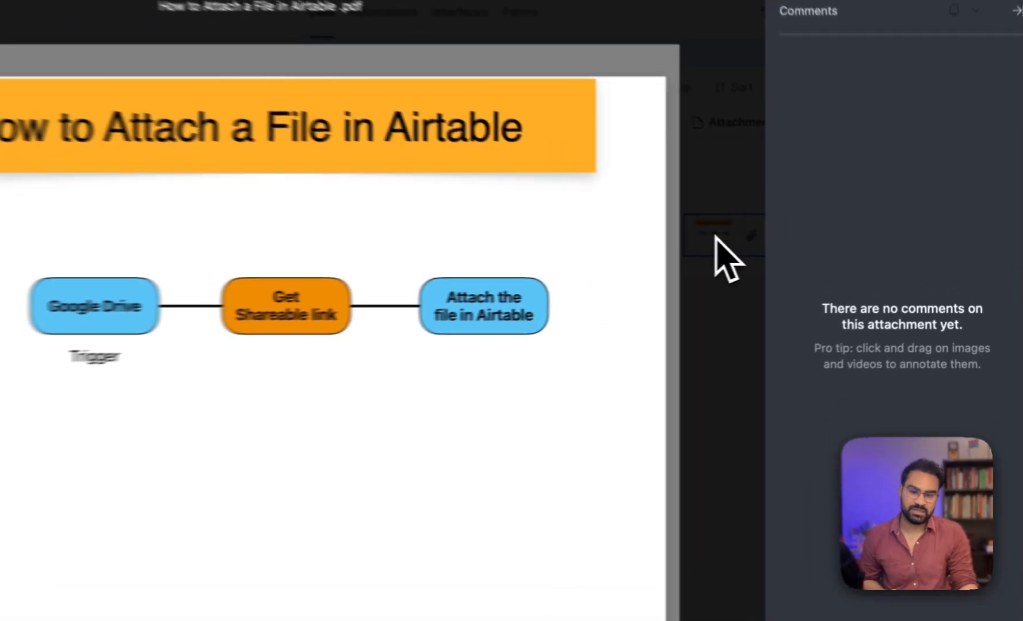
{"action": "left_click", "coordinate": [760, 252]}
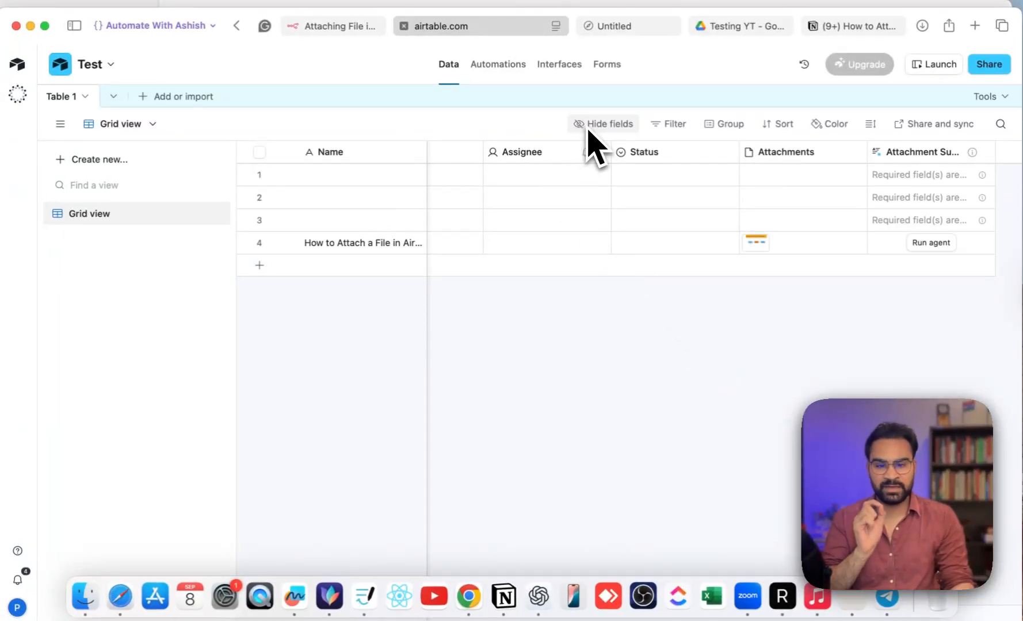
Review the attachment JSON snippet on the Notion page How to Attach a File in Airtable.
{"action": "left_click", "coordinate": [863, 26]}
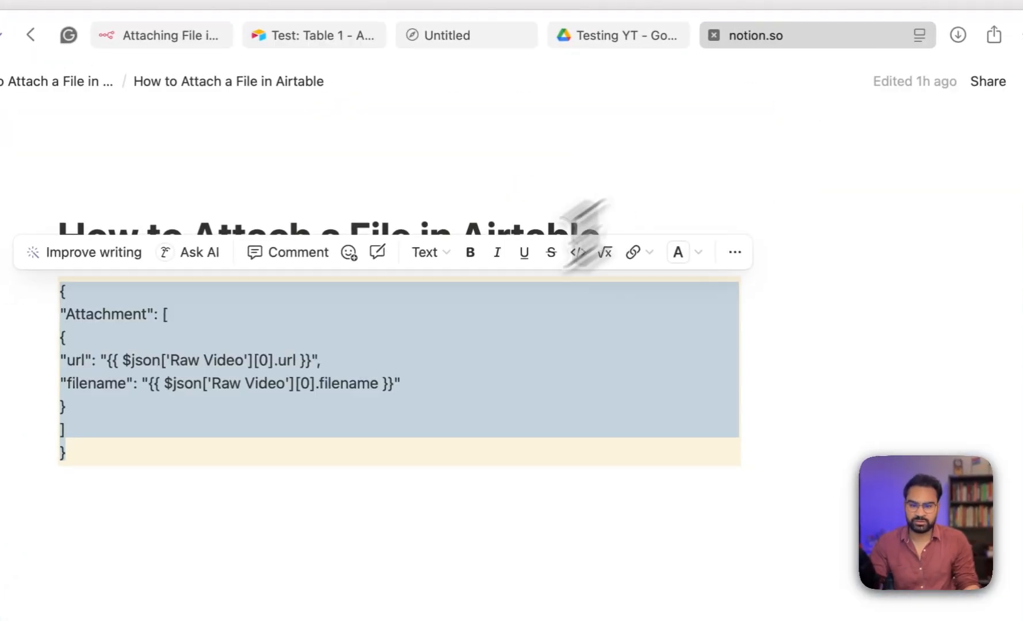
{"action": "left_click", "coordinate": [400, 435]}
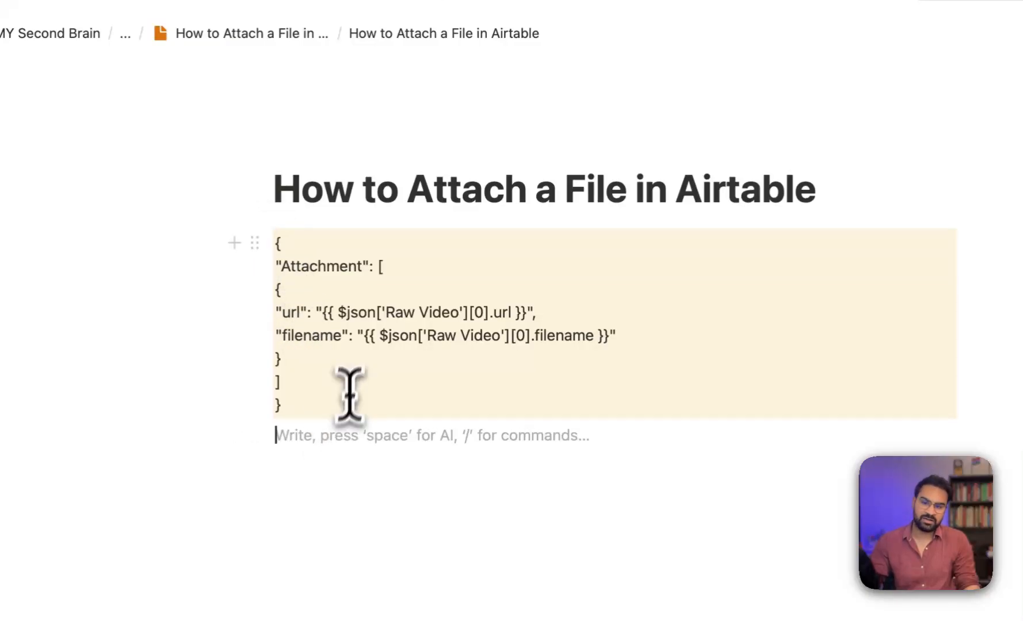
Switch back to the n8n workflow, close the Create a record node and save the workflow.
{"action": "left_click", "coordinate": [297, 46]}
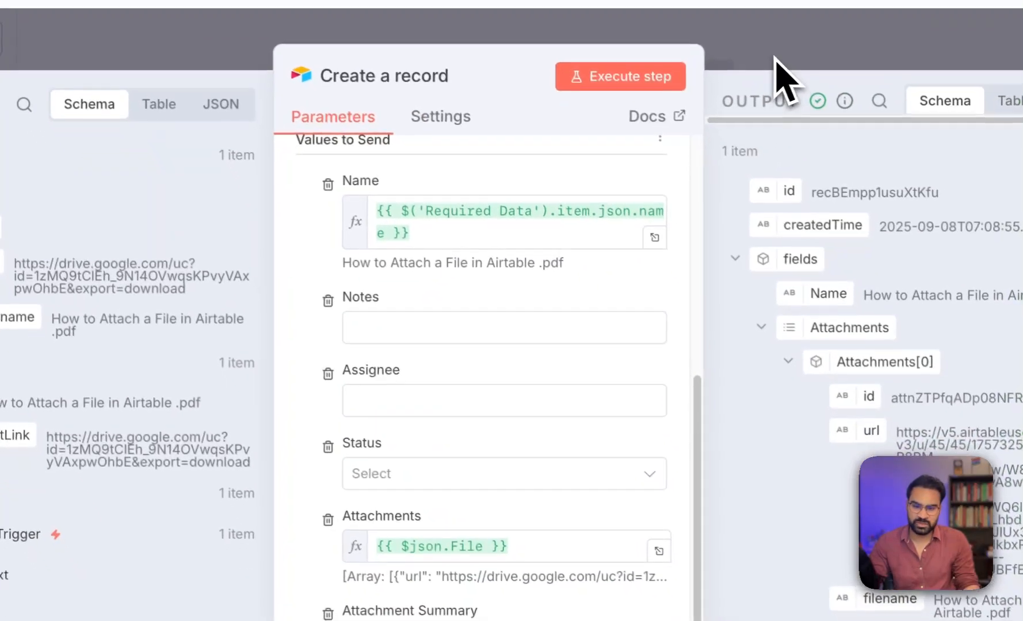
{"action": "left_click", "coordinate": [794, 103]}
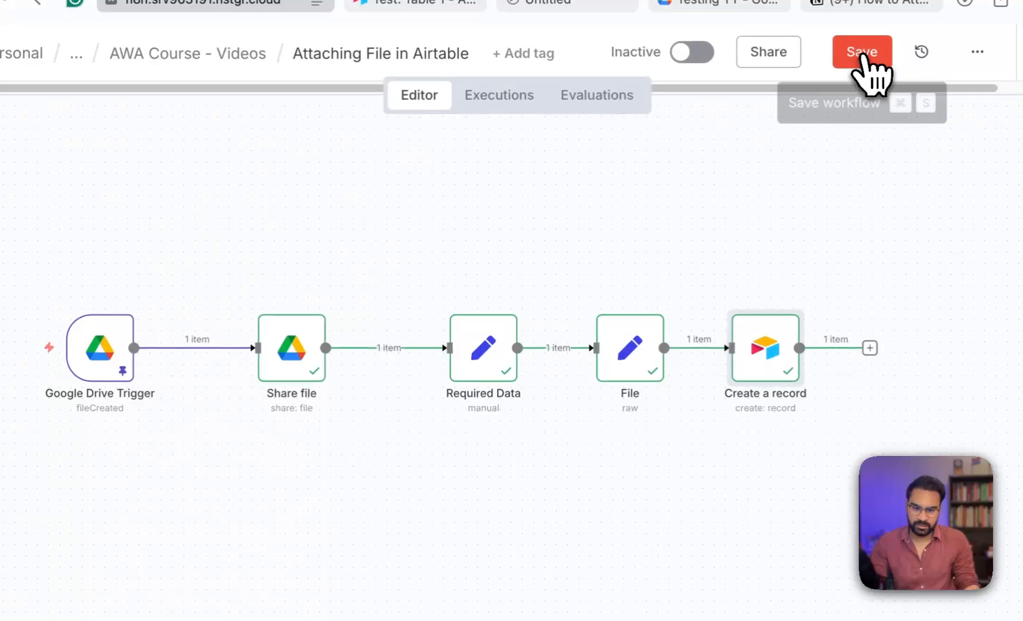
{"action": "left_click", "coordinate": [863, 59]}
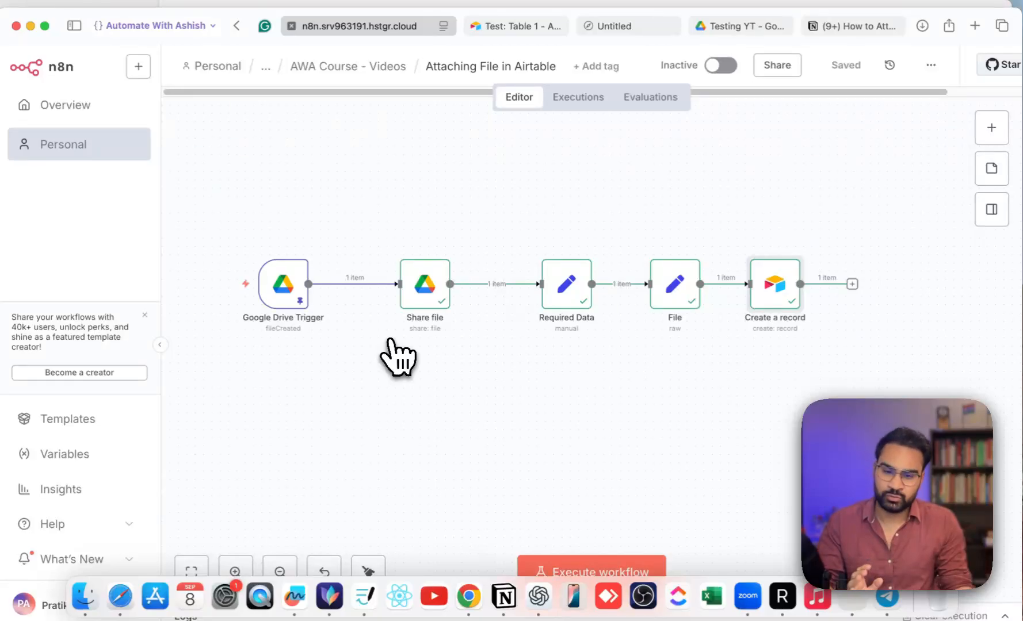
Unpin the Google Drive Trigger node's output data and save the workflow.
{"action": "mouse_move", "coordinate": [271, 274]}
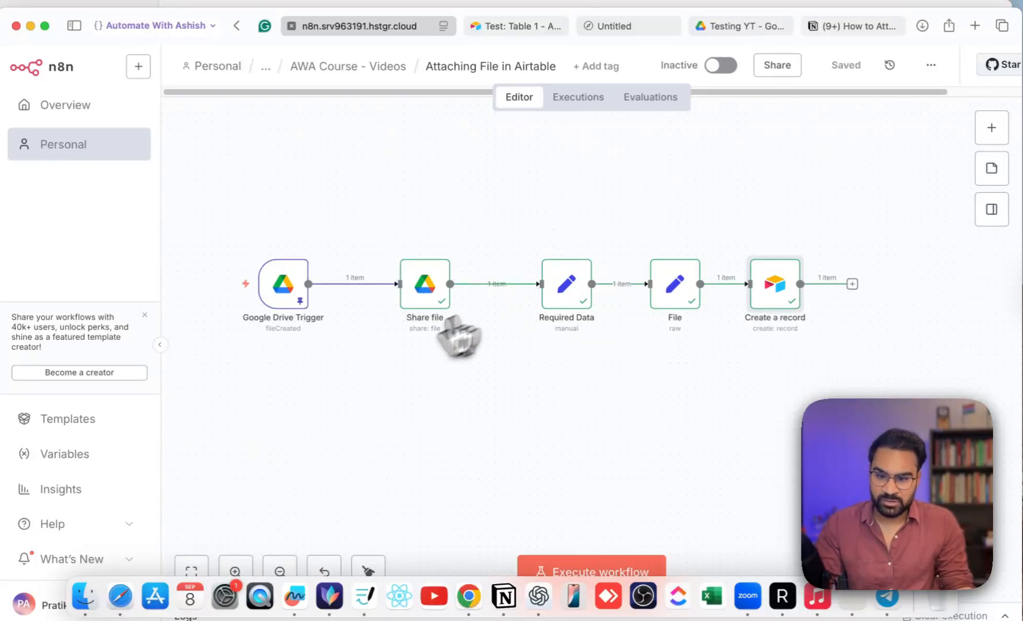
{"action": "mouse_move", "coordinate": [290, 292]}
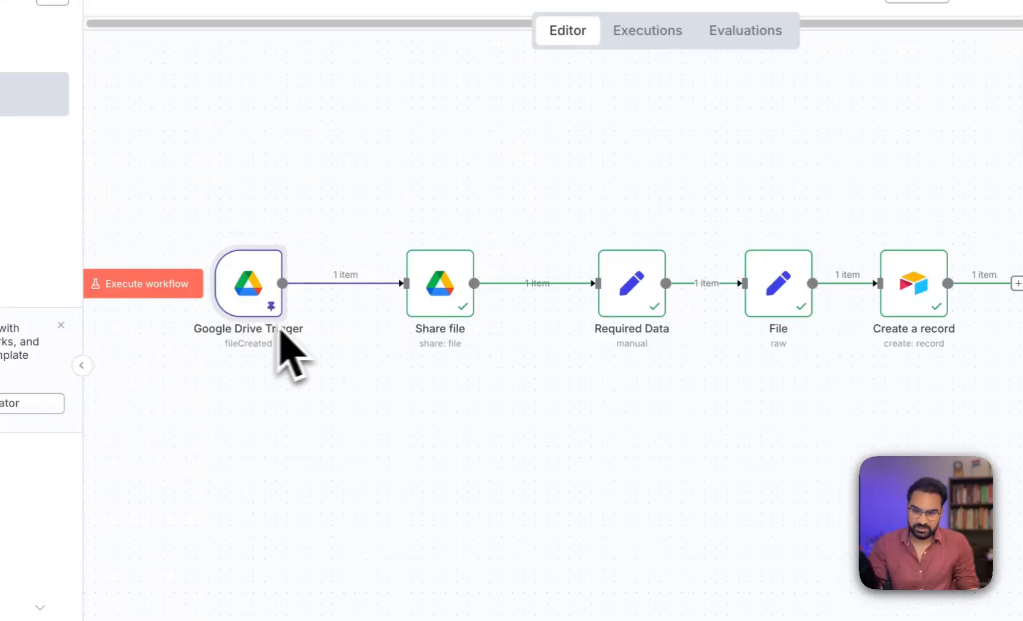
{"action": "double_click", "coordinate": [250, 285]}
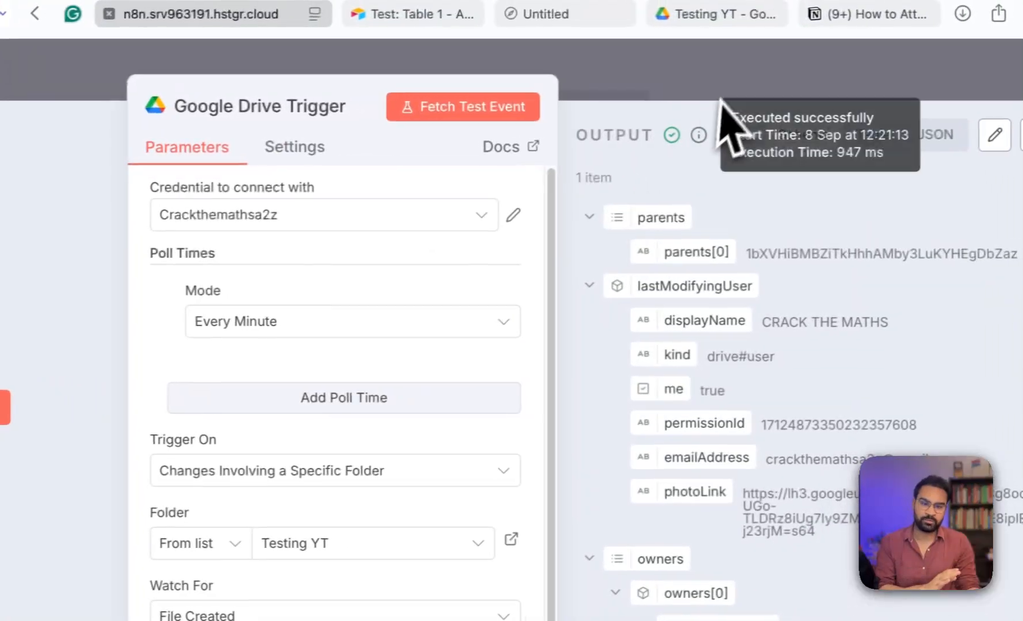
{"action": "left_click", "coordinate": [817, 84]}
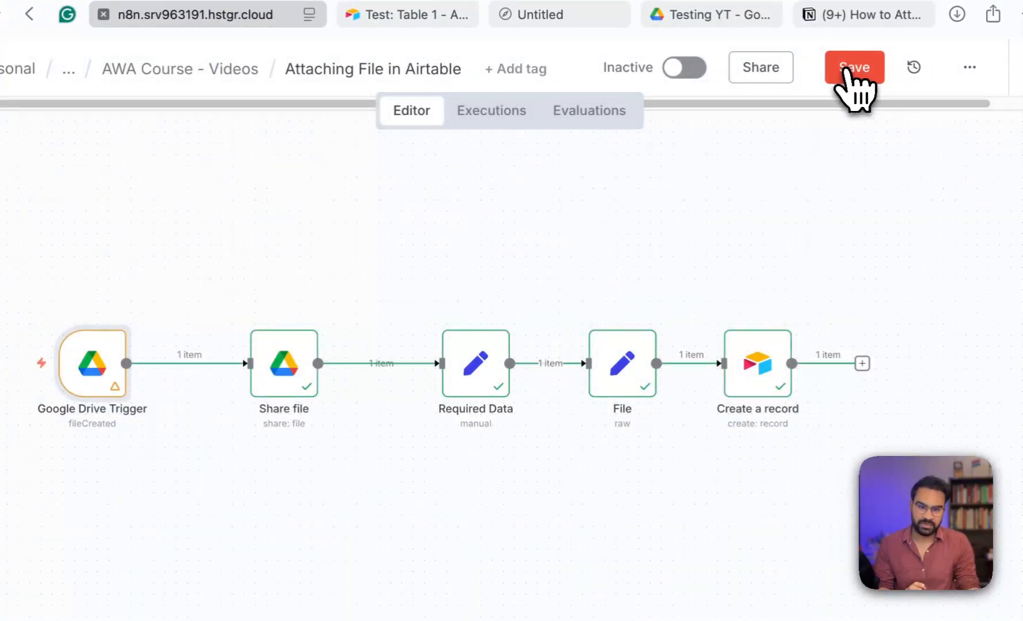
{"action": "left_click", "coordinate": [843, 68]}
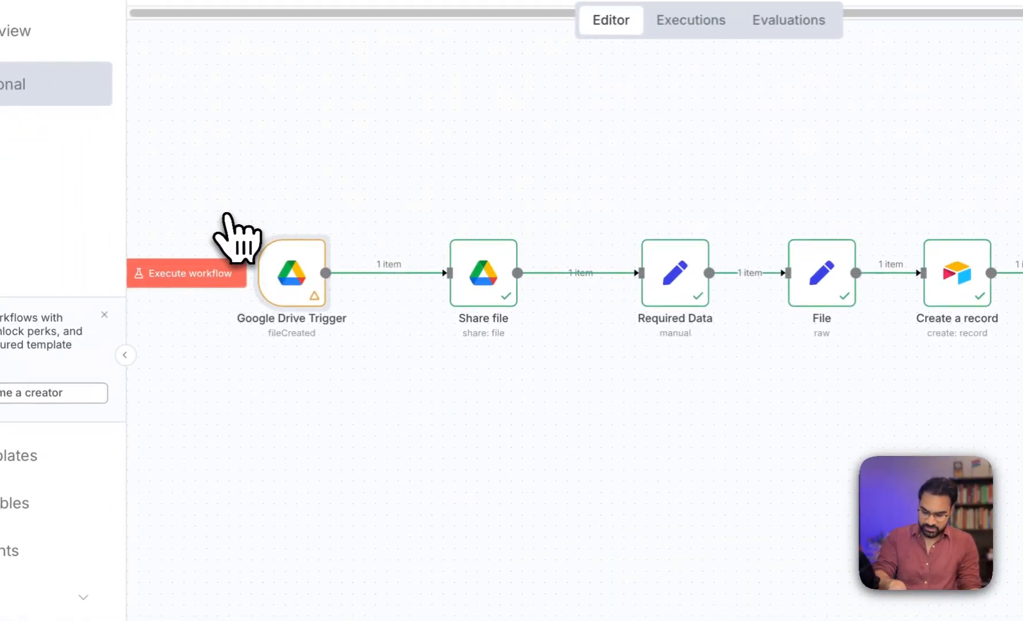
Capture a screenshot of the full node chain on the canvas and activate the workflow.
{"action": "left_click_drag", "start_coordinate": [182, 123], "coordinate": [880, 416]}
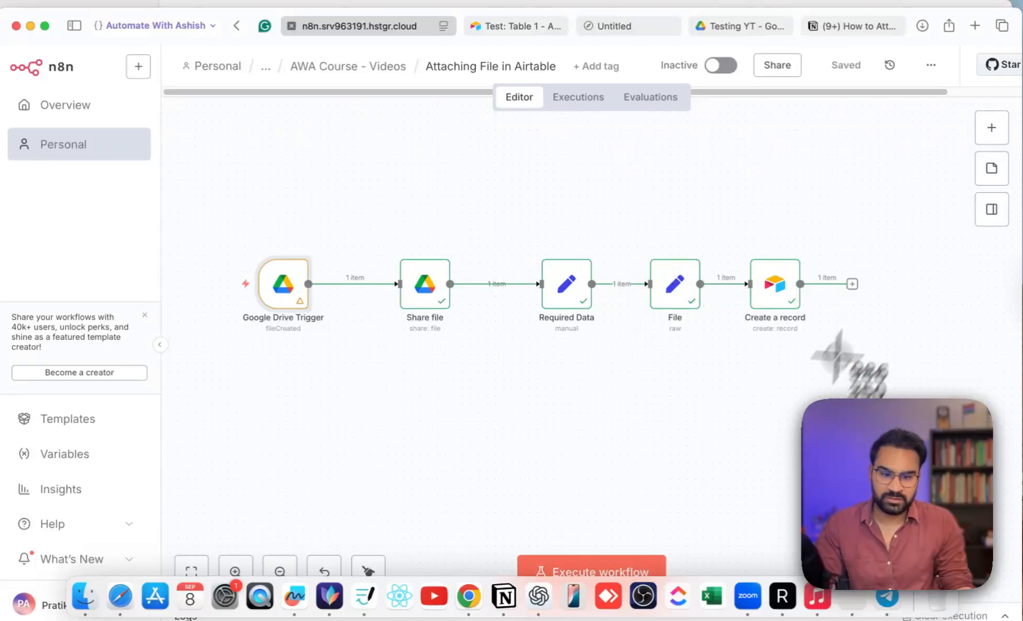
{"action": "left_click", "coordinate": [722, 66]}
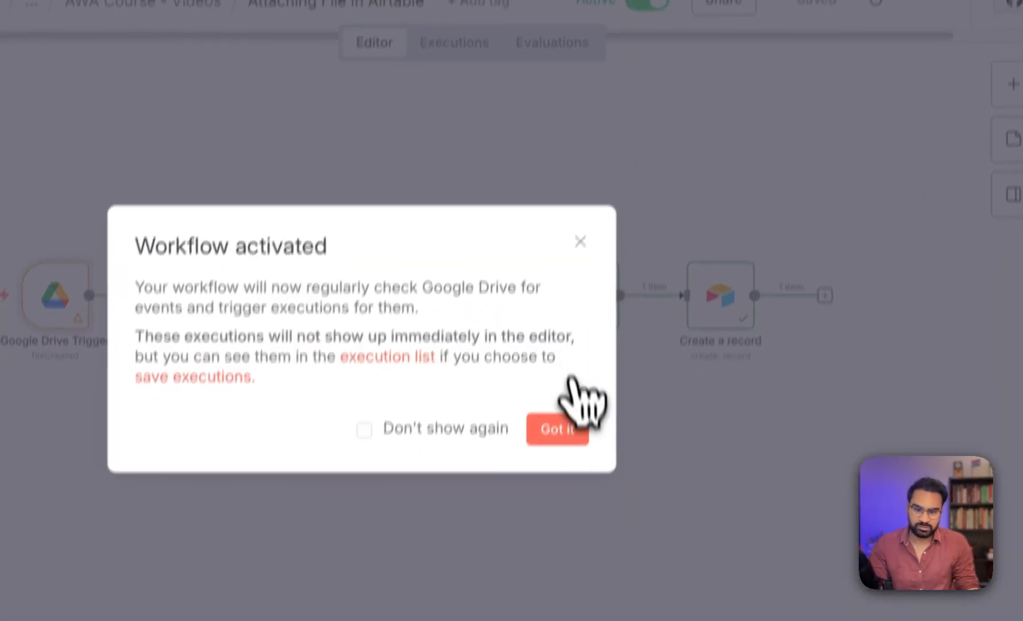
{"action": "left_click", "coordinate": [564, 426]}
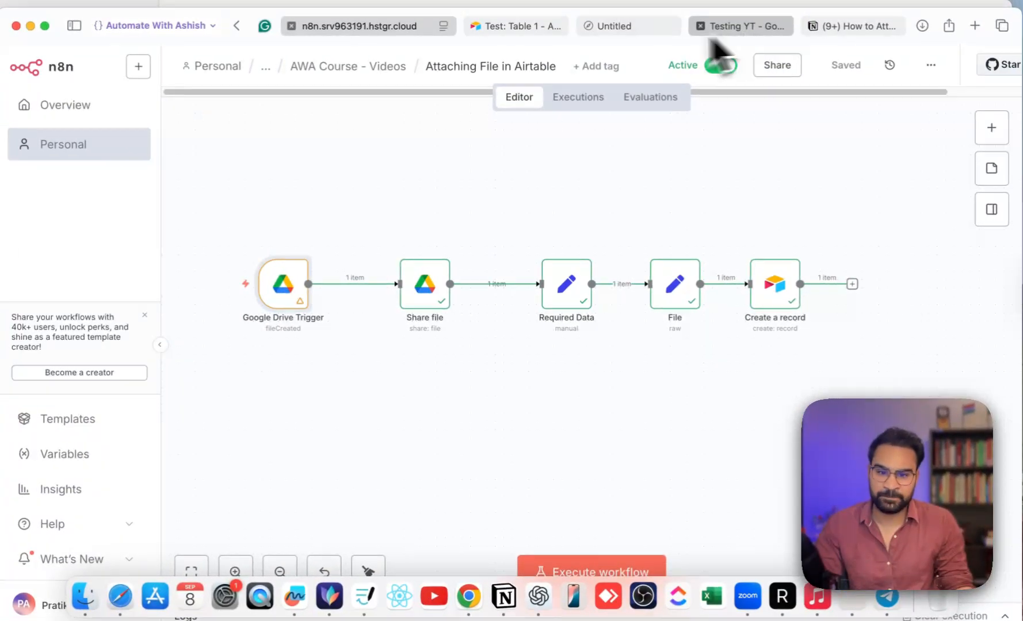
Upload the captured workflow screenshot to the Testing YT folder in Google Drive.
{"action": "left_click", "coordinate": [713, 29]}
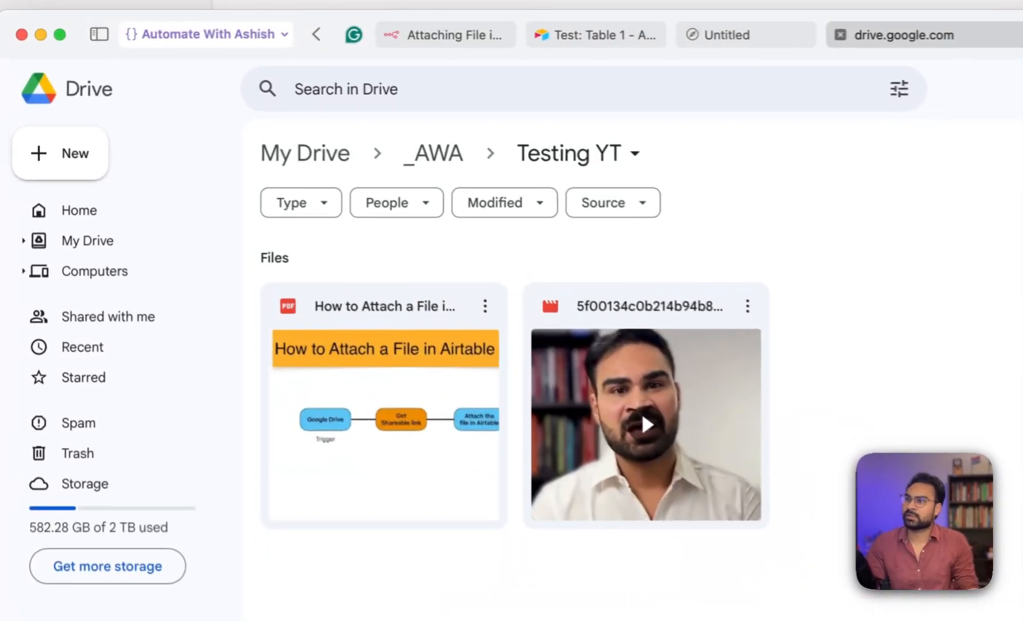
{"action": "left_click_drag", "start_coordinate": [1019, 575], "coordinate": [952, 494]}
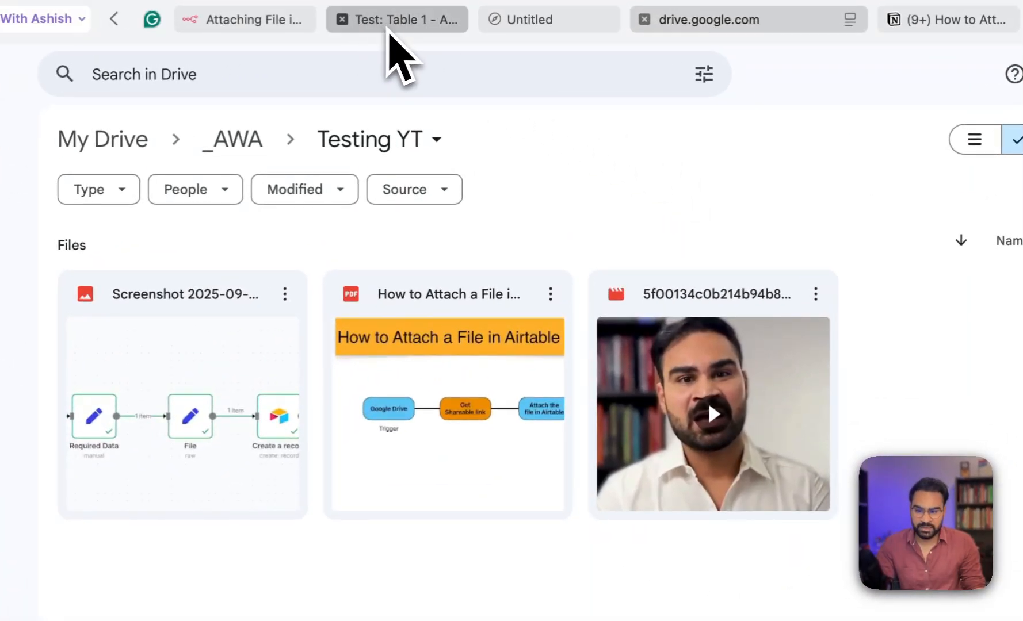
Preview the screenshot attached to the newest record in Airtable's Table 1 and return to the n8n workflow.
{"action": "left_click", "coordinate": [388, 35]}
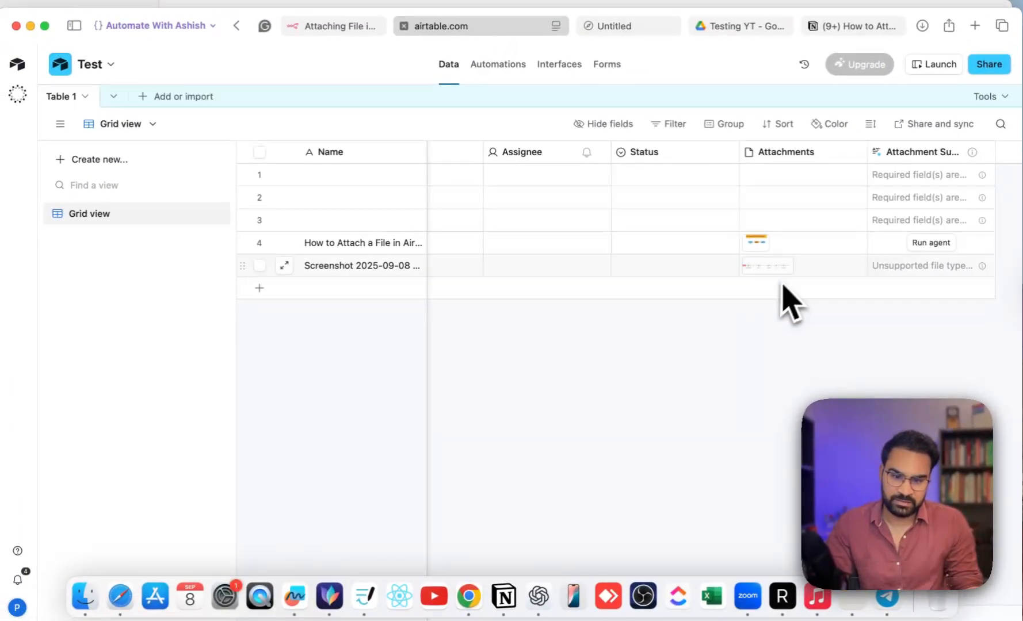
{"action": "left_click", "coordinate": [765, 267]}
{"action": "left_click", "coordinate": [765, 267]}
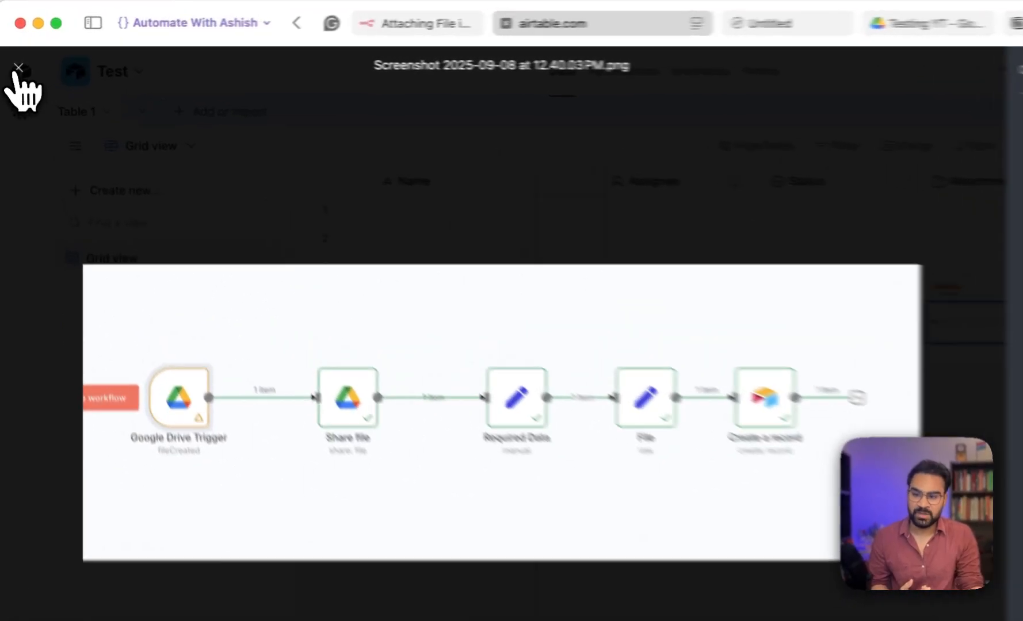
{"action": "left_click", "coordinate": [15, 62]}
{"action": "left_click", "coordinate": [851, 429]}
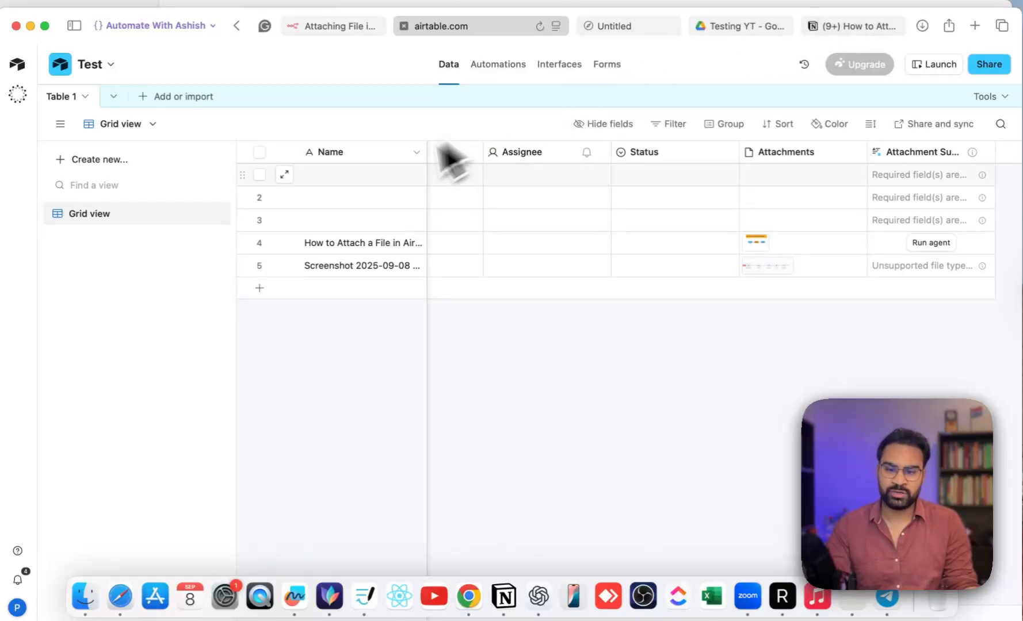
{"action": "left_click", "coordinate": [334, 26]}
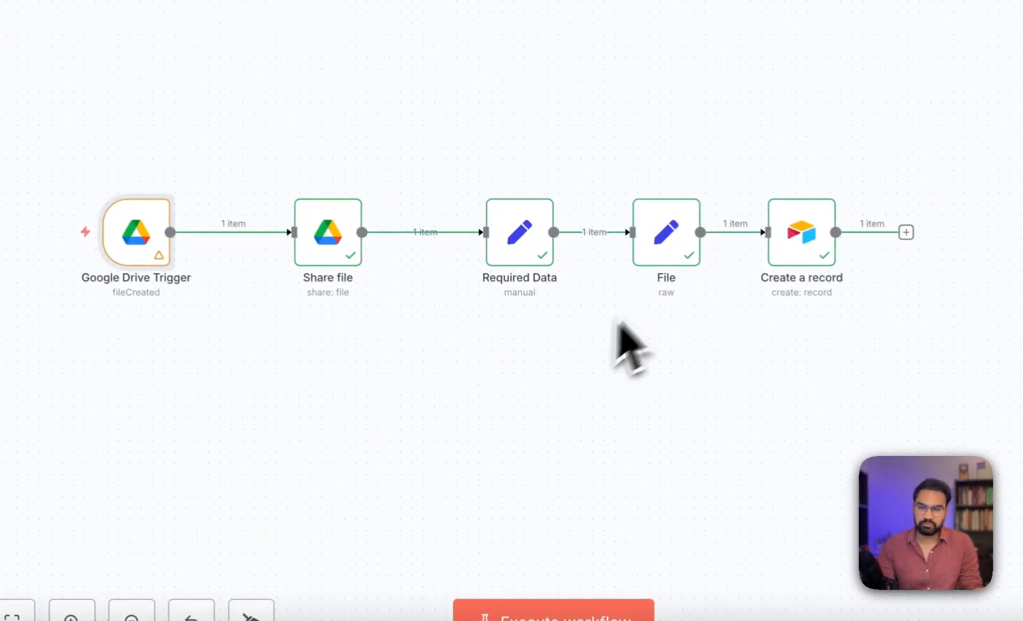